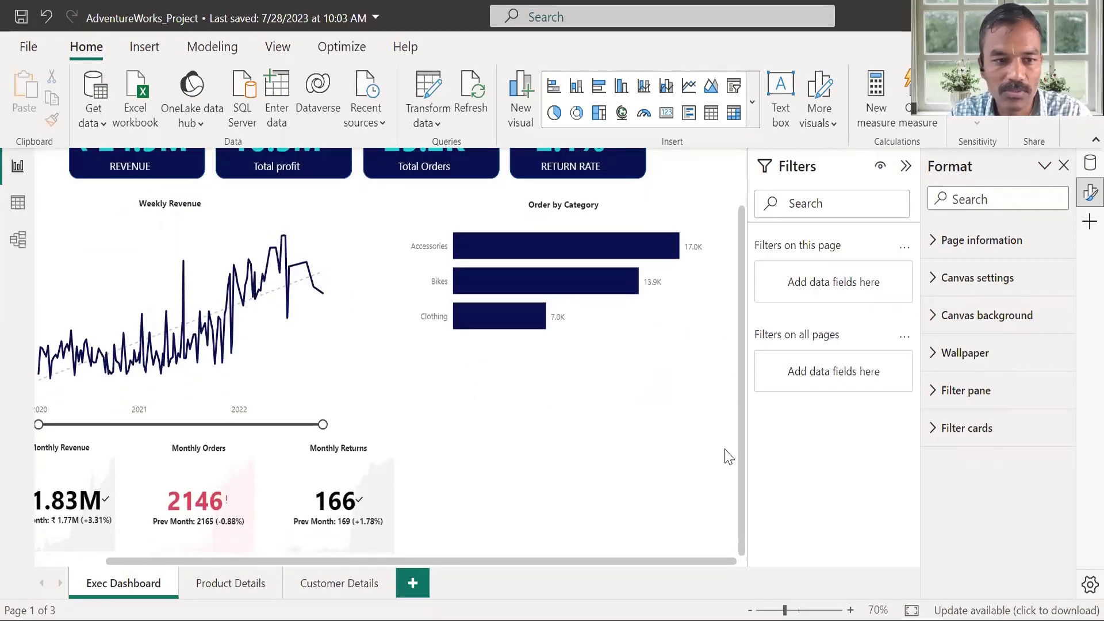
# Step: Insert a table visual and place it in the empty area below the Order by Category chart
pyautogui.scroll(3, 739, 302)
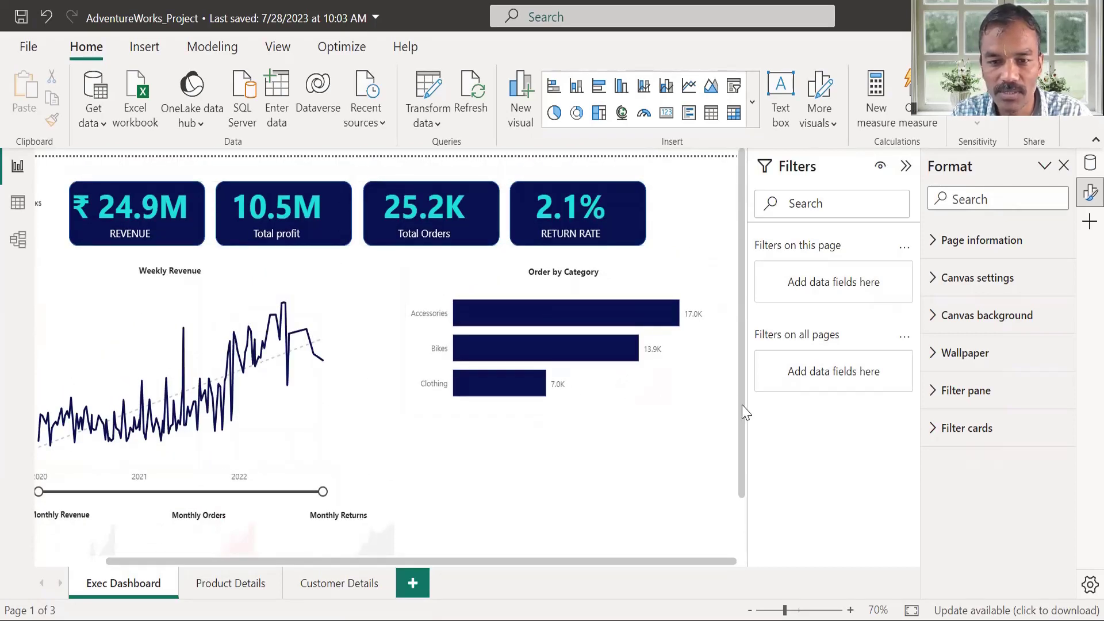
pyautogui.scroll(-3, 742, 551)
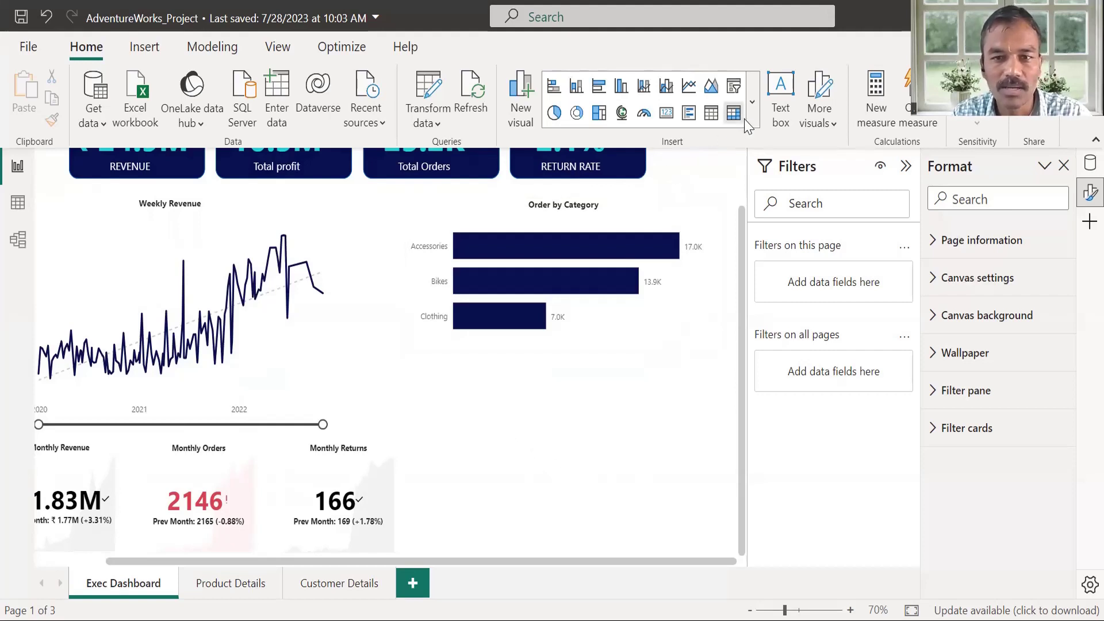
pyautogui.click(711, 113)
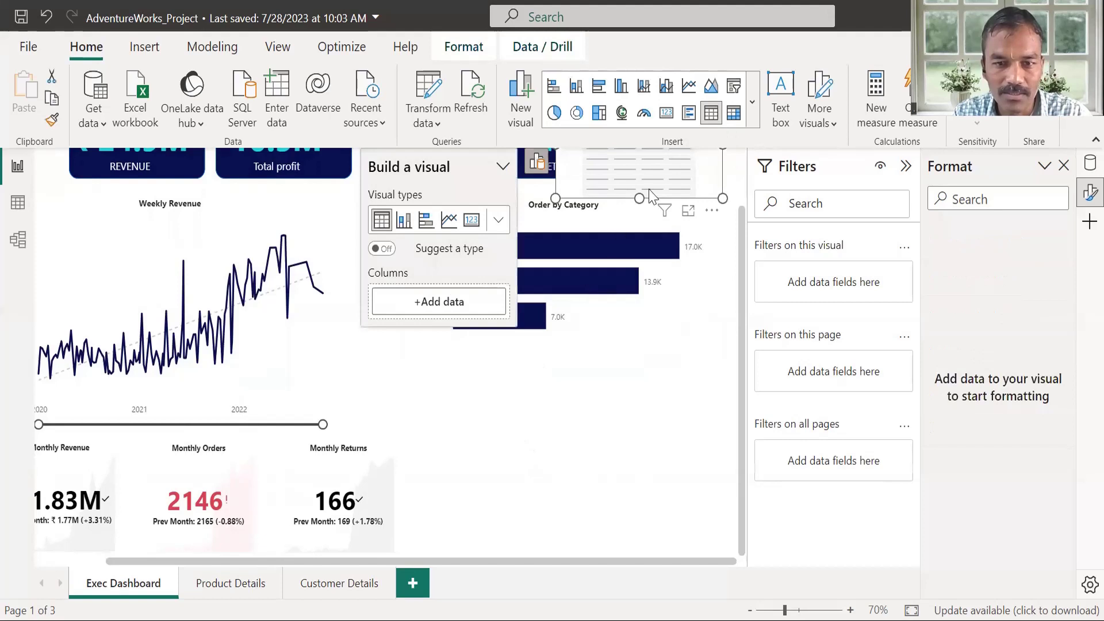
pyautogui.moveTo(588, 434); pyautogui.dragTo(540, 471)
pyautogui.moveTo(600, 512); pyautogui.dragTo(601, 512)
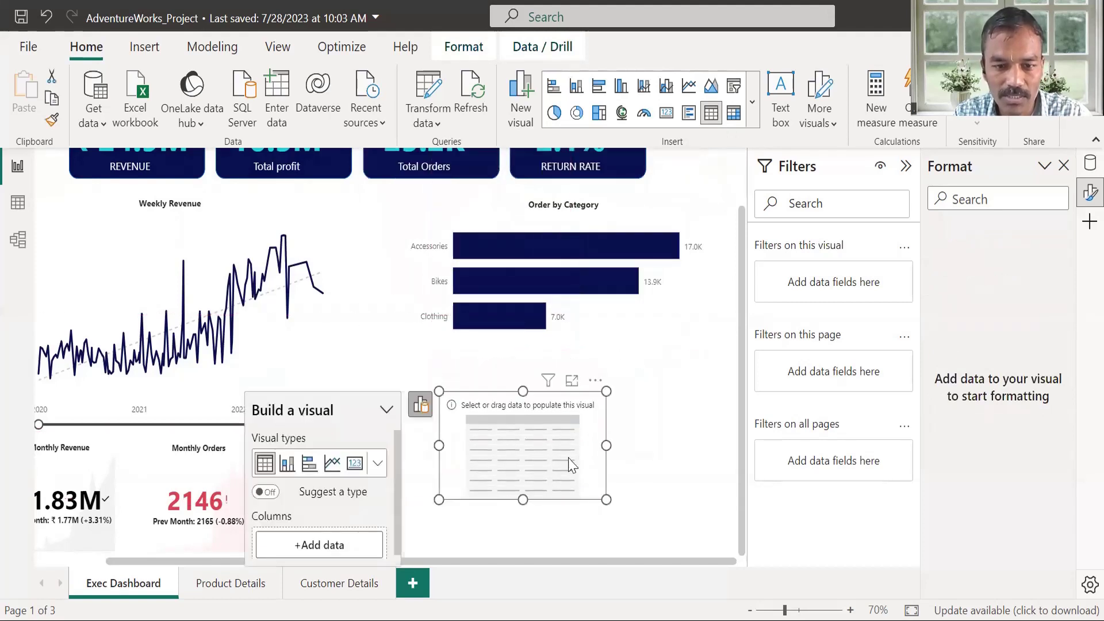
pyautogui.moveTo(571, 463); pyautogui.dragTo(600, 452)
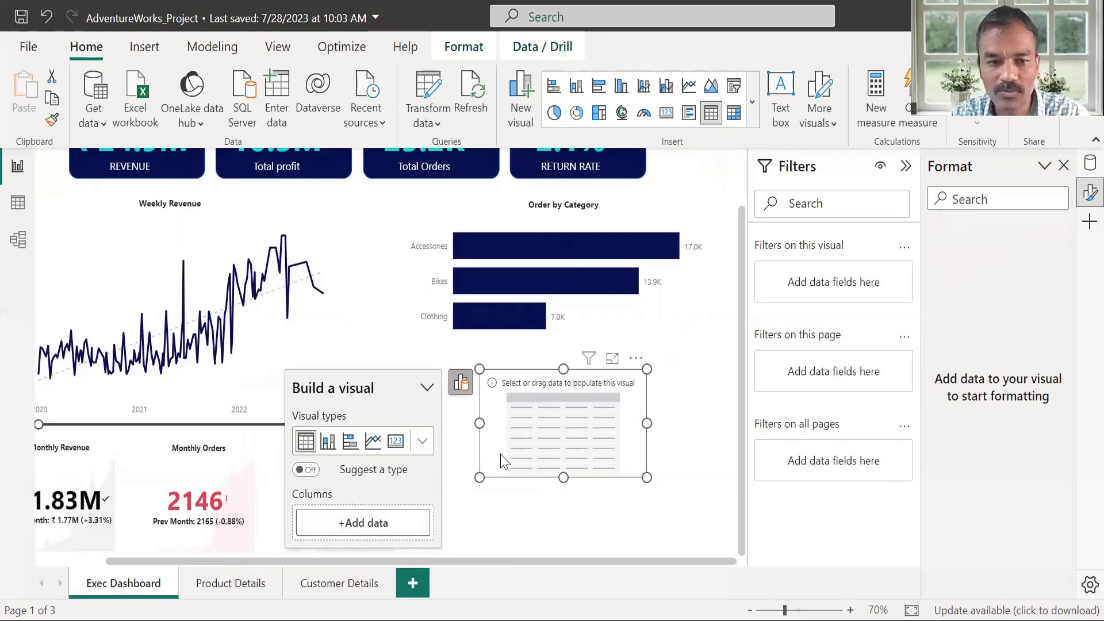
# Step: Add the CategoryName and ProductName fields as columns of the new table
pyautogui.click(351, 523)
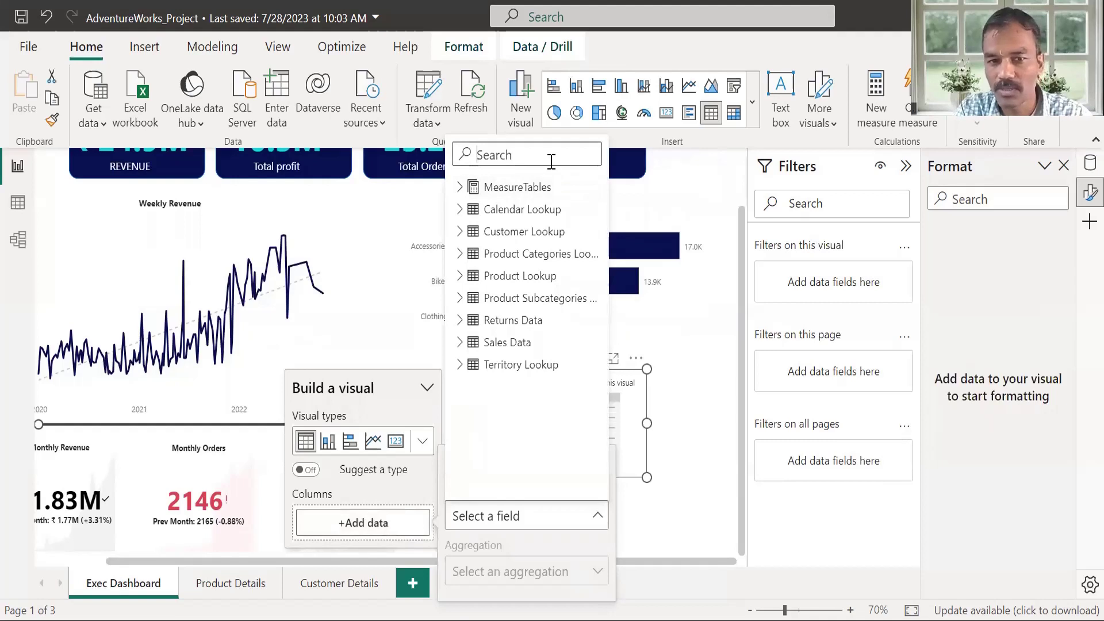
pyautogui.write('categ')
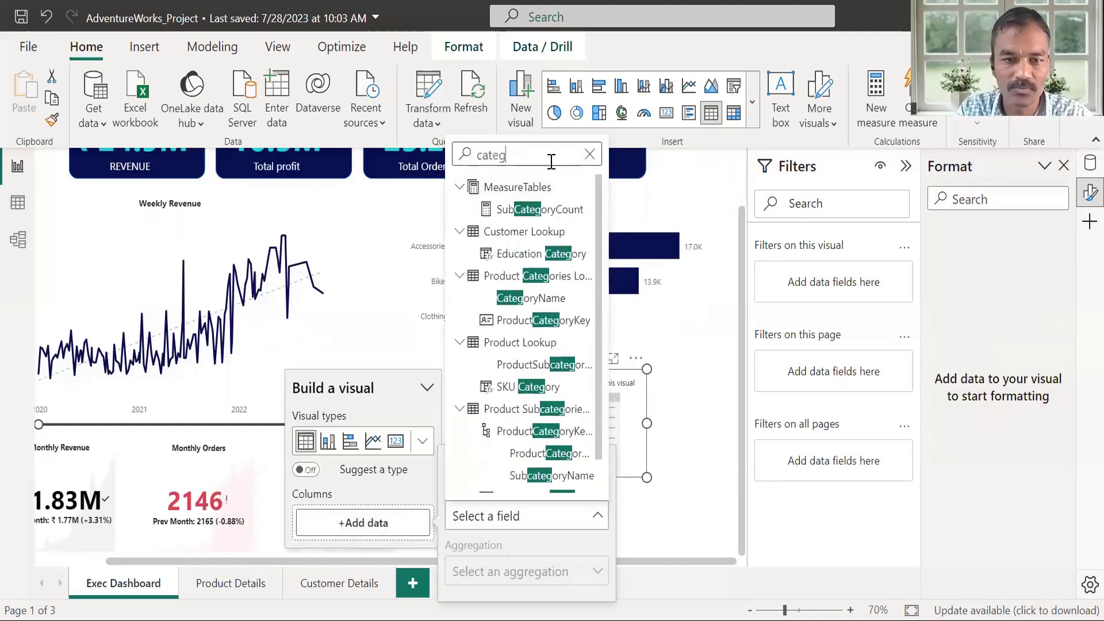
pyautogui.click(539, 303)
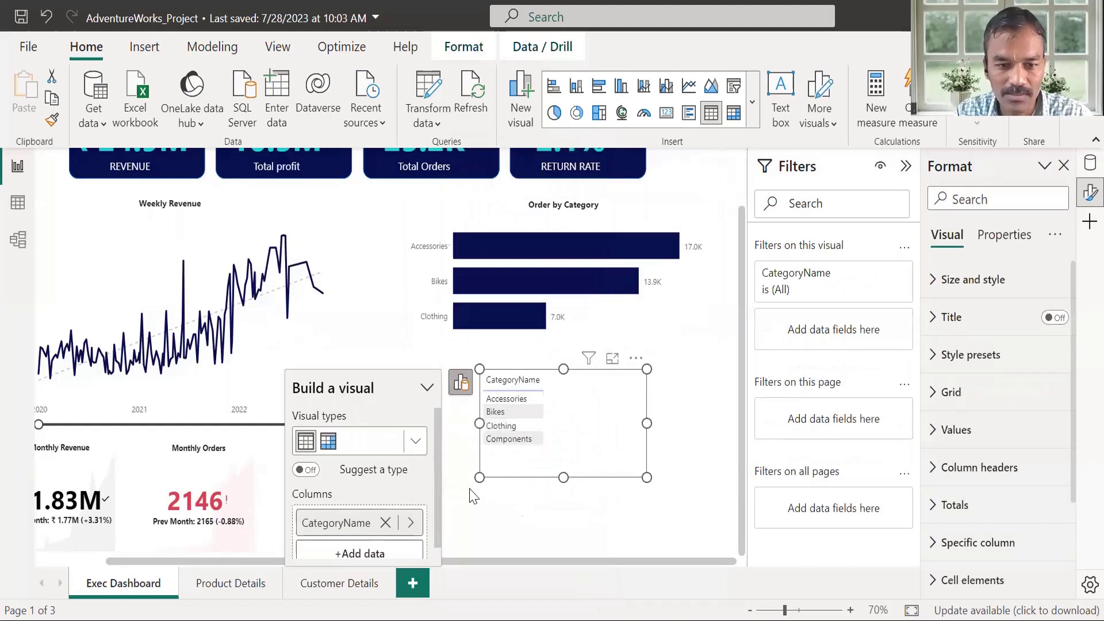
pyautogui.click(361, 553)
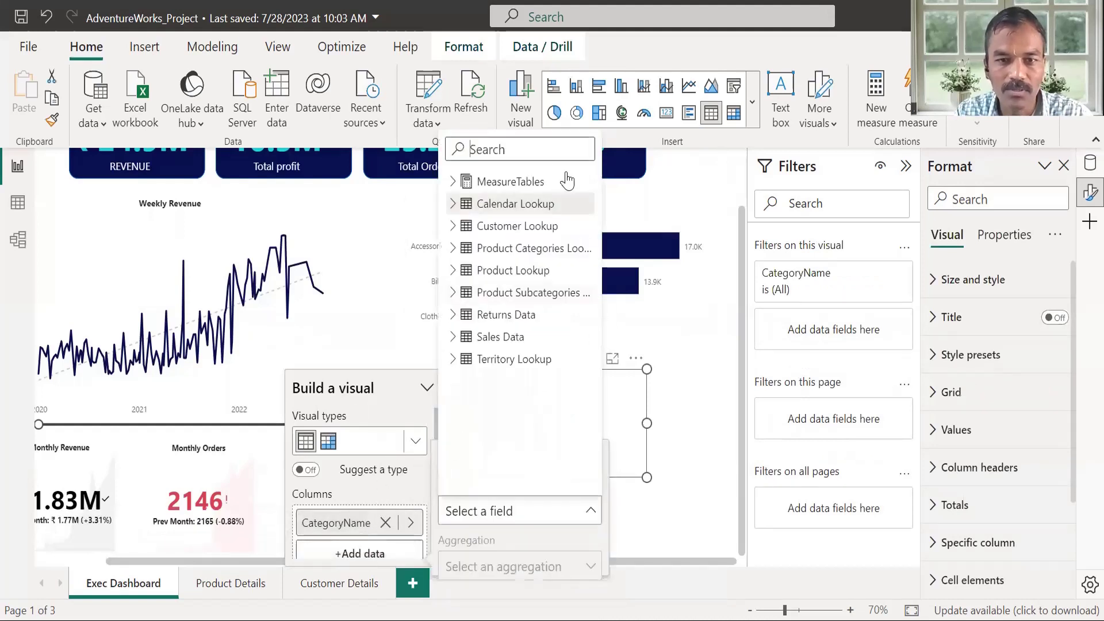
pyautogui.write('prd')
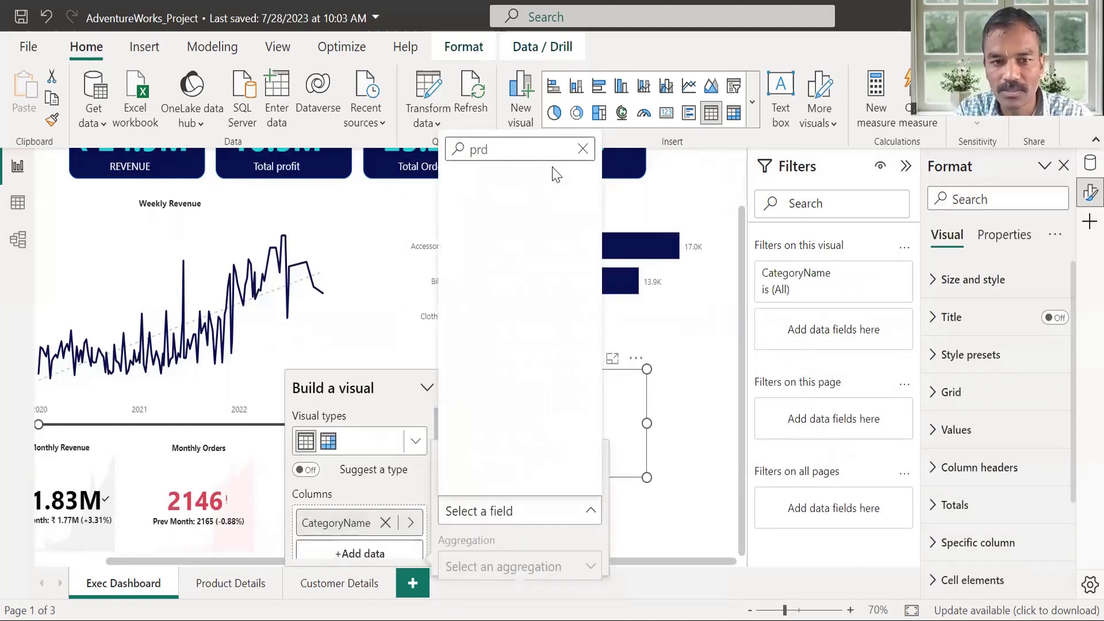
pyautogui.write('ductNam')
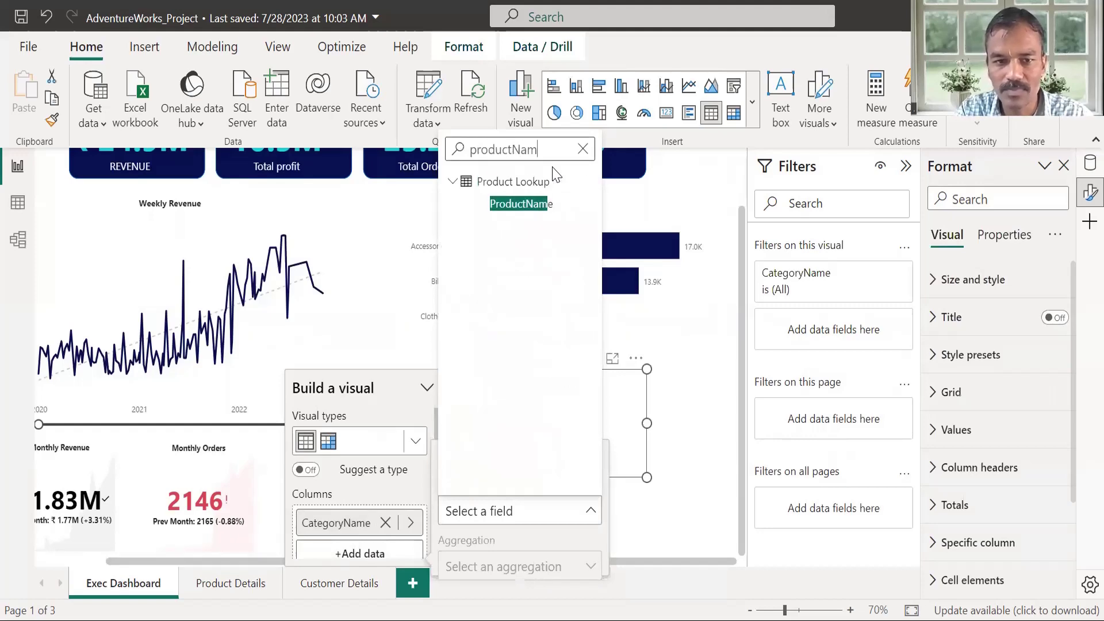
pyautogui.click(534, 203)
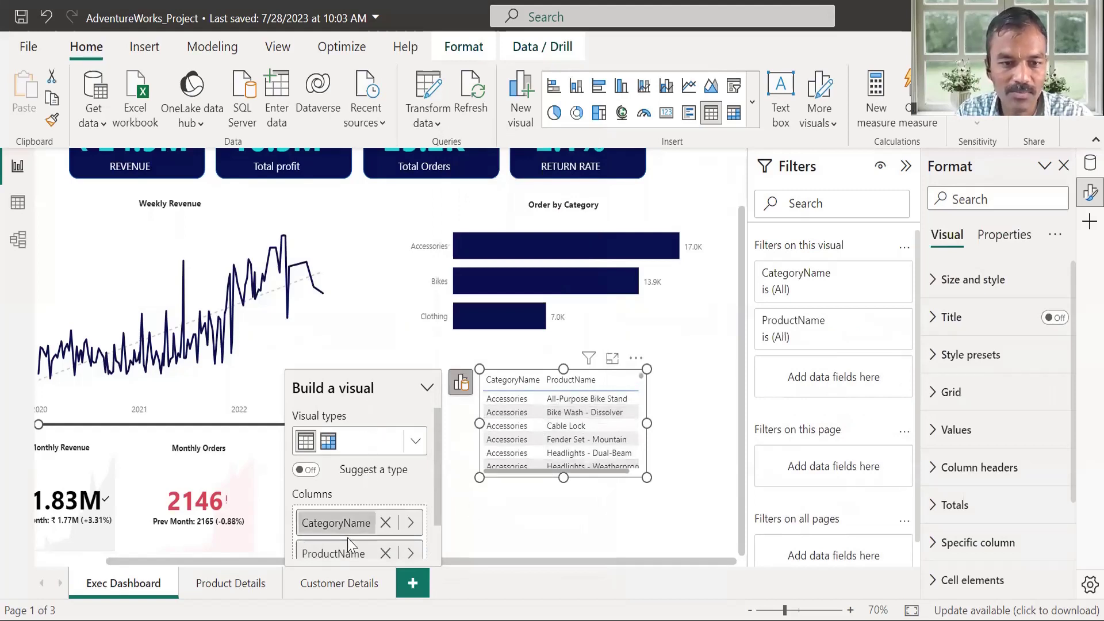
# Step: Add the Total Revenue measure as a column after ProductName in the table
pyautogui.moveTo(438, 468); pyautogui.dragTo(435, 509)
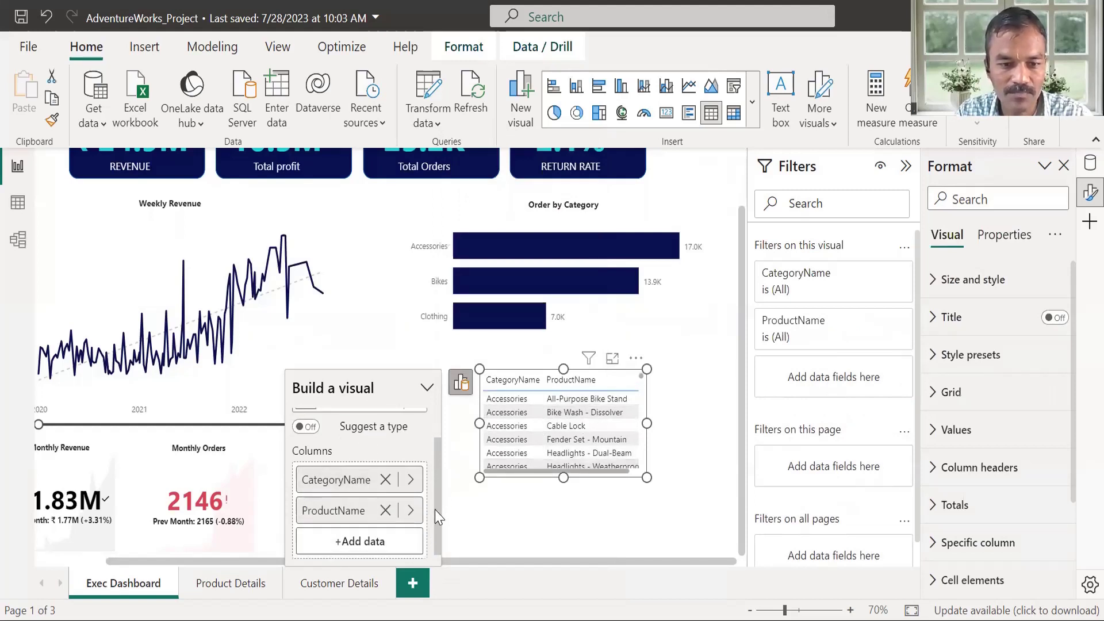
pyautogui.click(362, 543)
pyautogui.click(521, 116)
pyautogui.write('t')
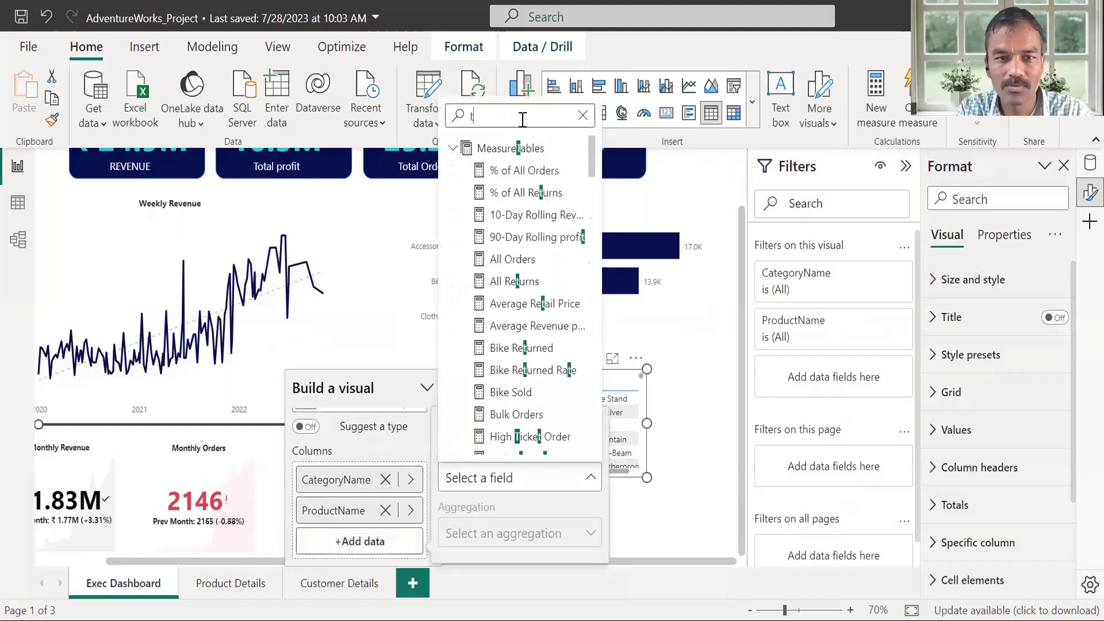
pyautogui.write('otal')
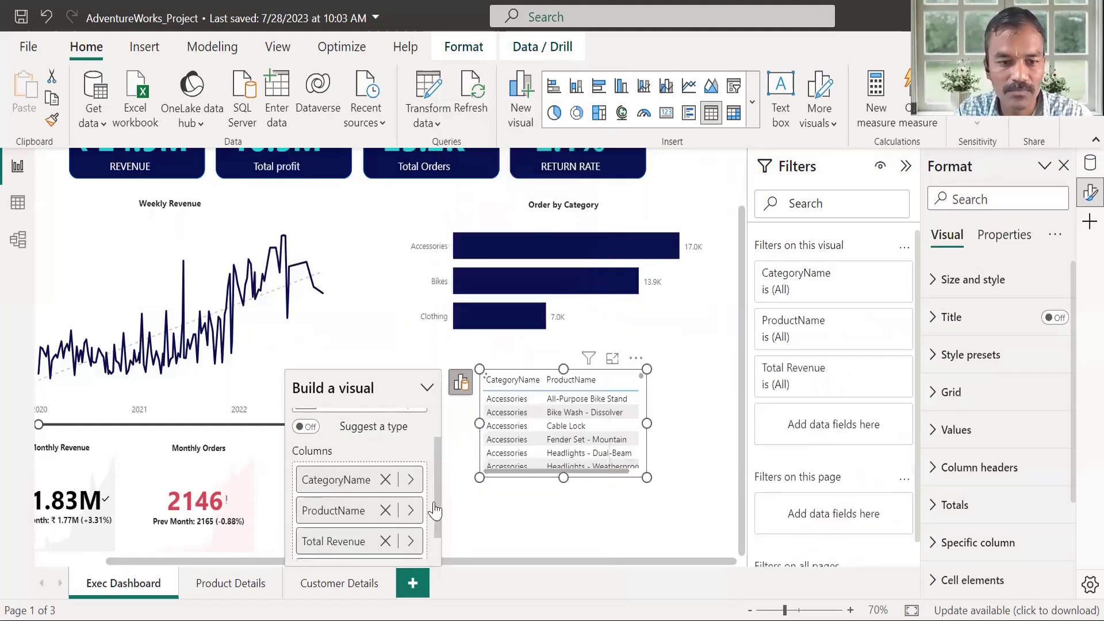
# Step: Add the Total Orders measure as a column after Total Revenue in the table
pyautogui.moveTo(439, 510); pyautogui.dragTo(438, 579)
pyautogui.click(374, 543)
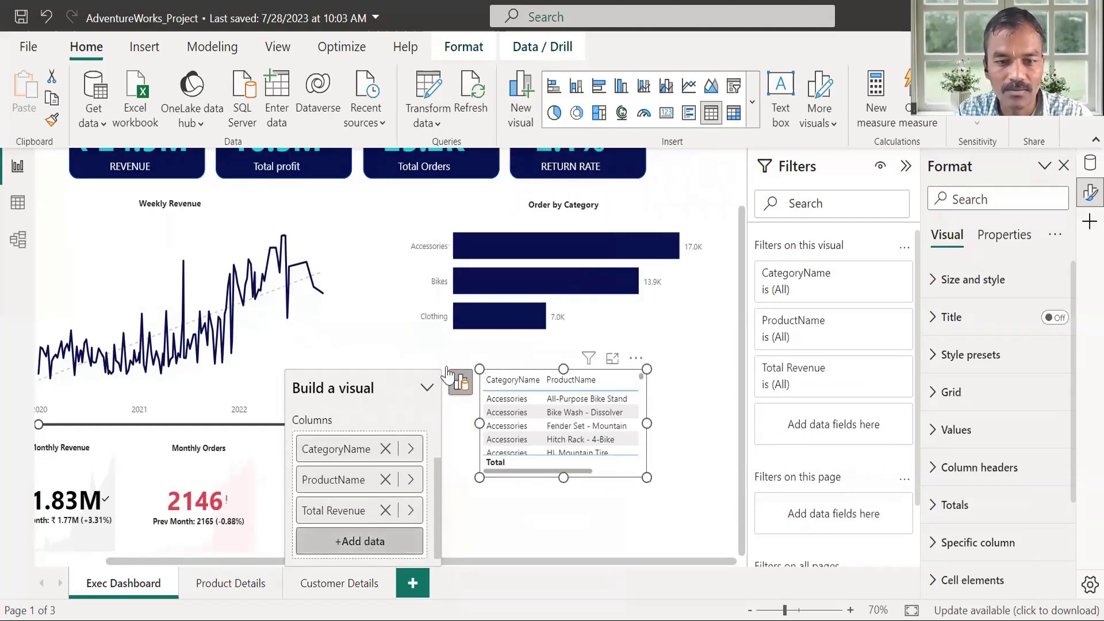
pyautogui.write('Total')
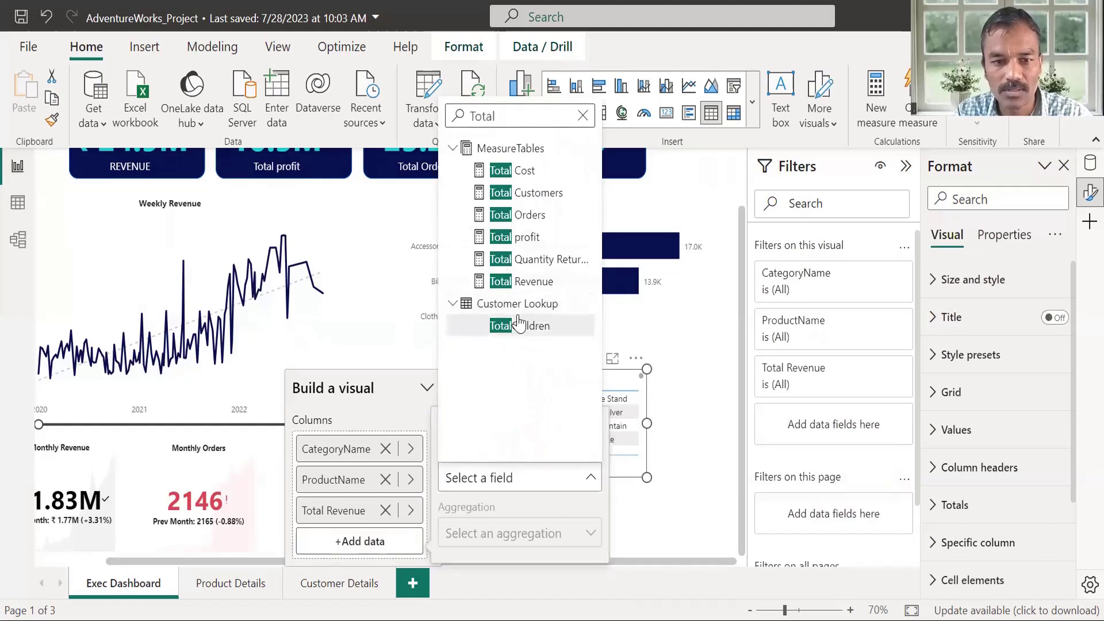
pyautogui.click(543, 215)
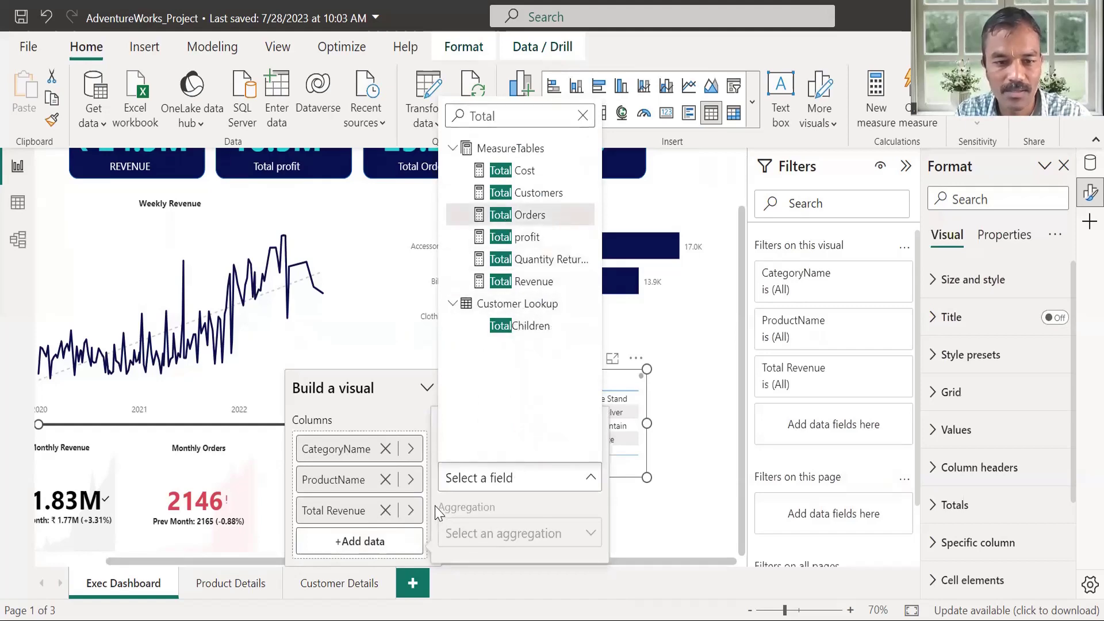
# Step: Add the Return Rate measure as the last column of the table
pyautogui.click(441, 520)
pyautogui.scroll(-1, 440, 528)
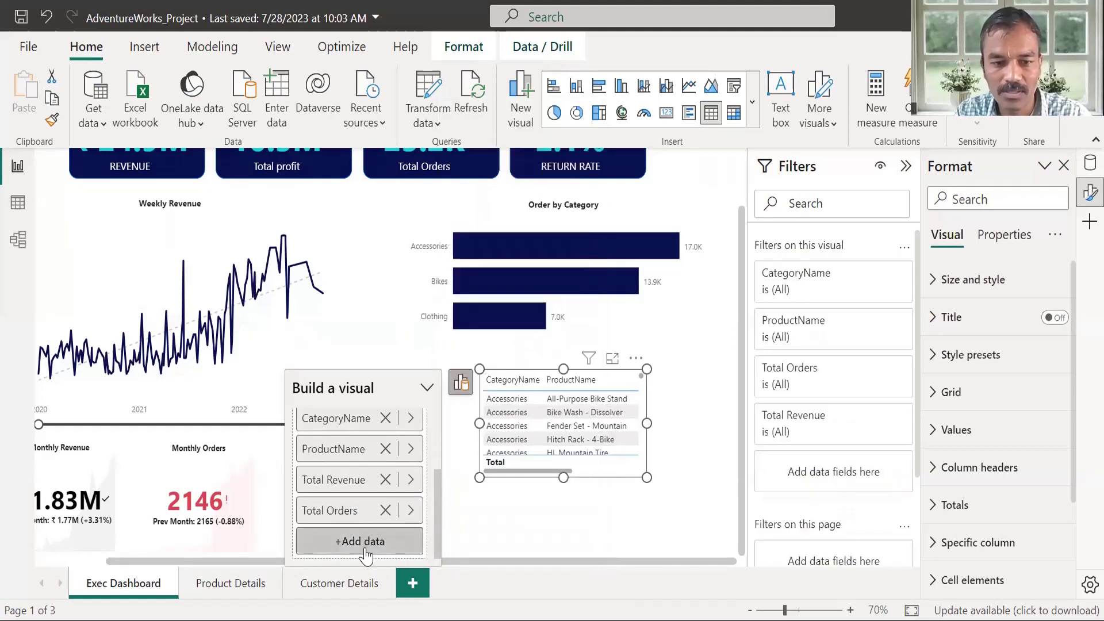
pyautogui.click(377, 544)
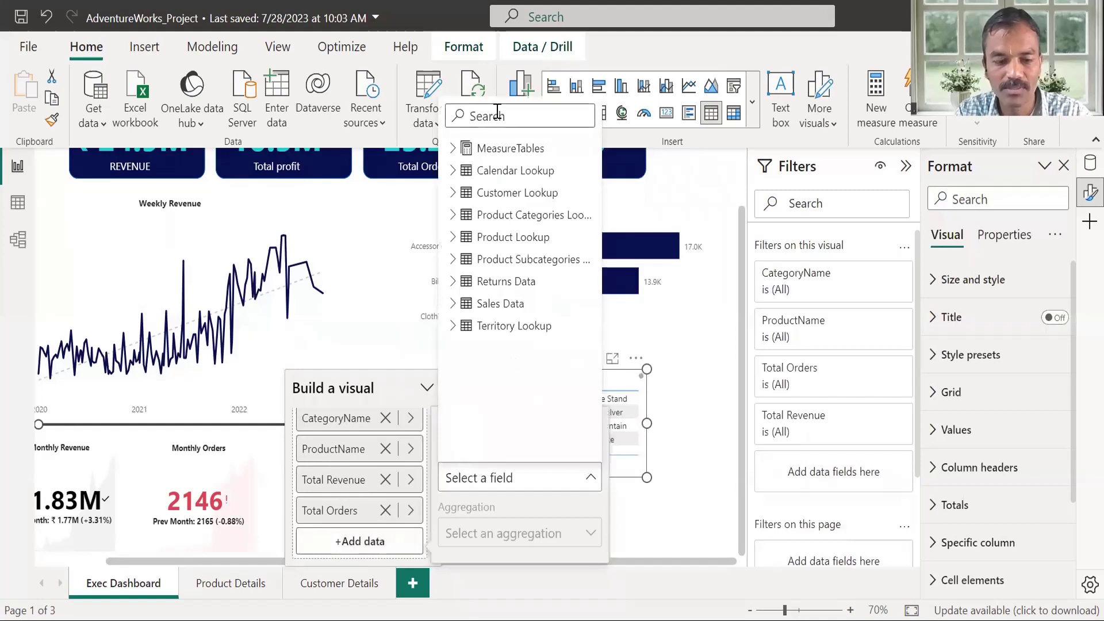
pyautogui.write('Return')
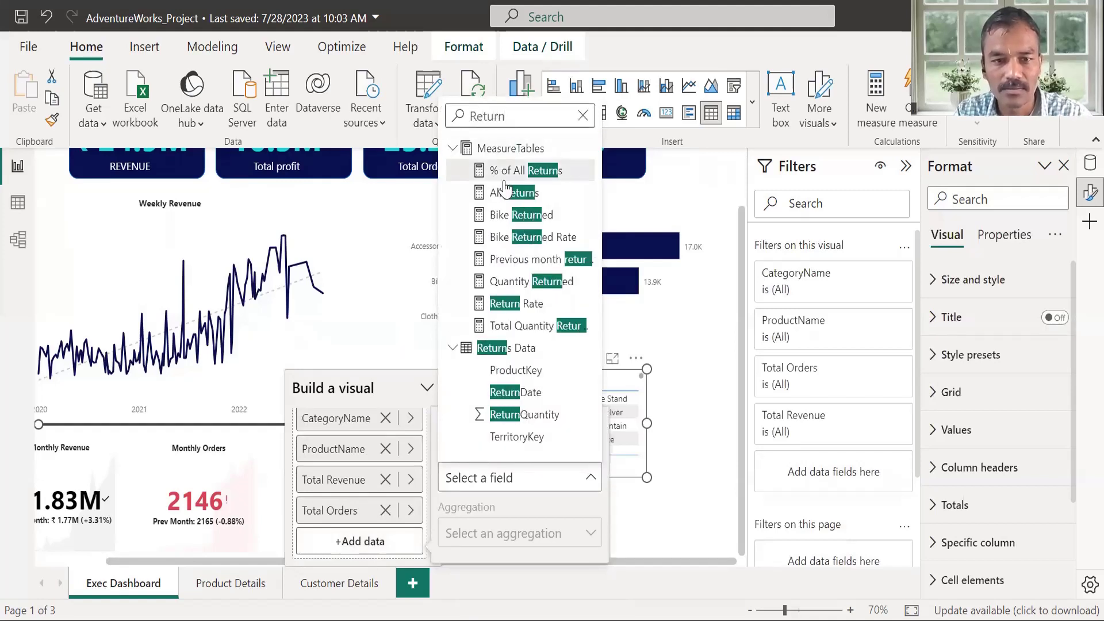
pyautogui.click(512, 303)
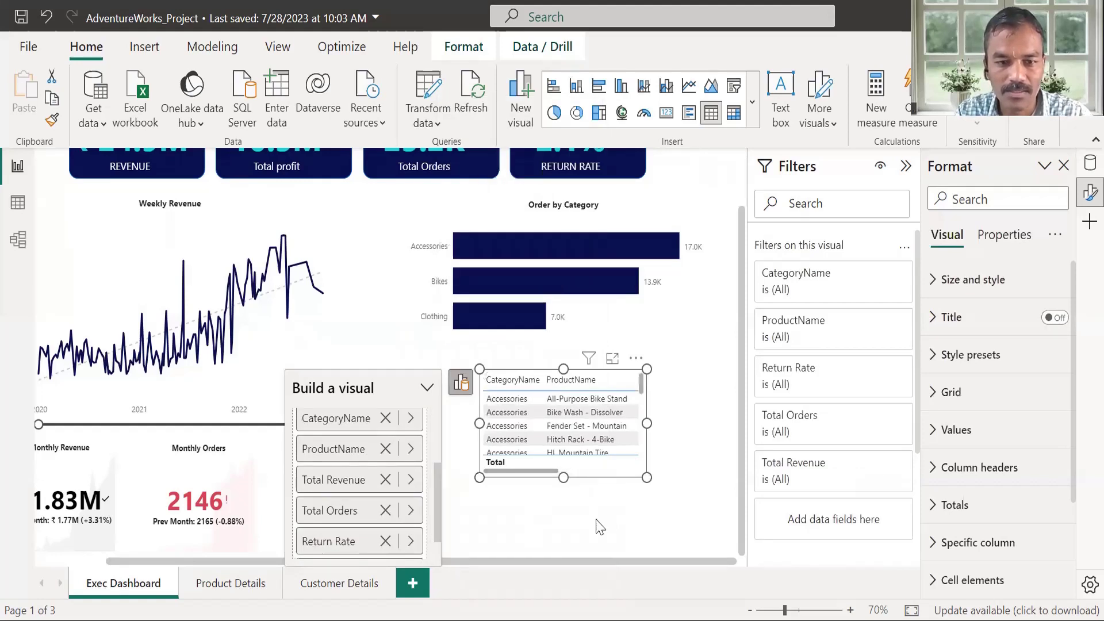
# Step: Widen the table visual so more columns fit and shift it slightly left below the Order by Category chart
pyautogui.click(654, 476)
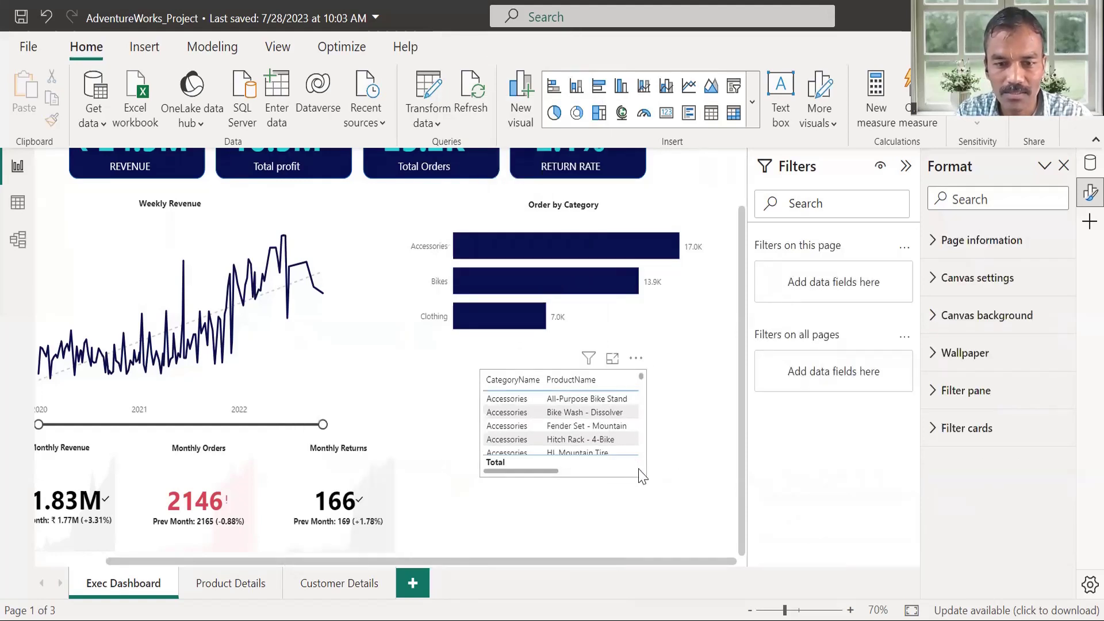
pyautogui.click(641, 479)
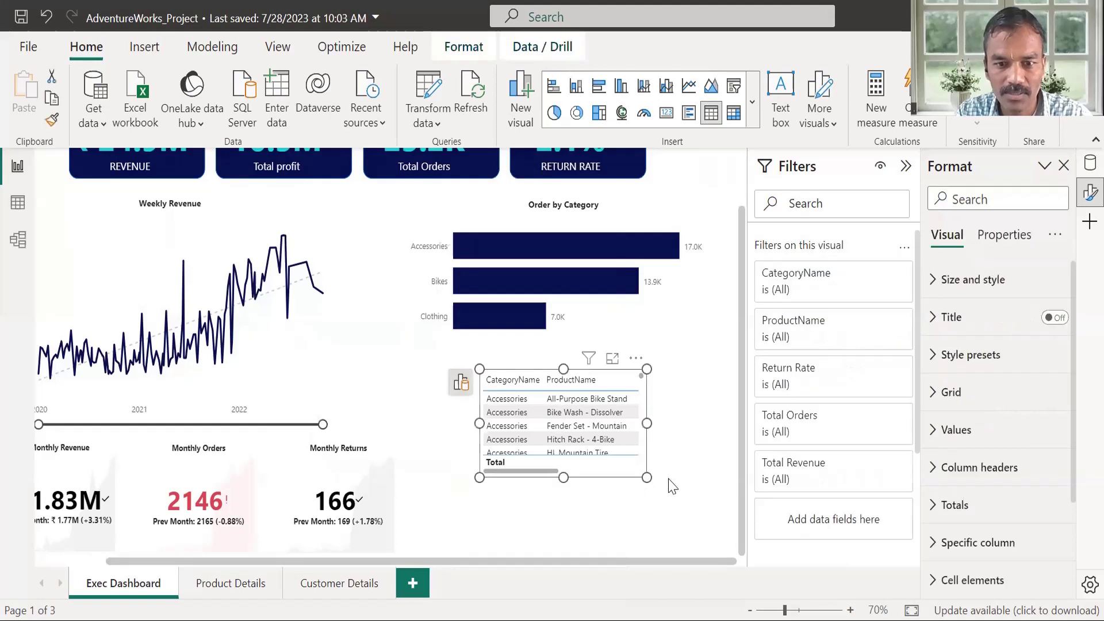
pyautogui.moveTo(645, 479); pyautogui.dragTo(736, 495)
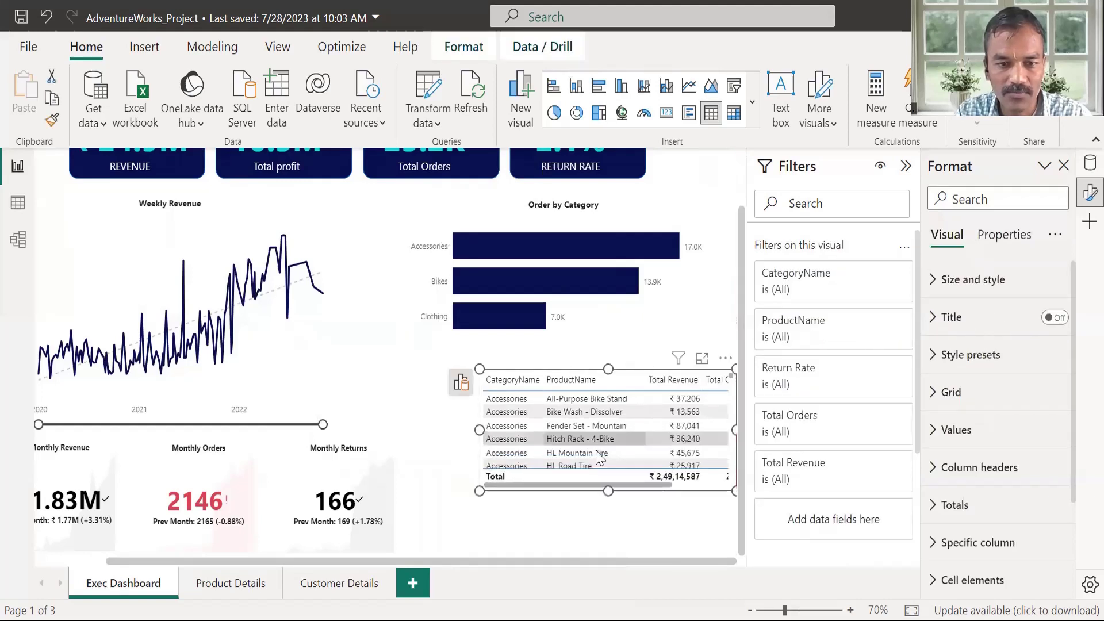
pyautogui.moveTo(518, 382); pyautogui.dragTo(479, 395)
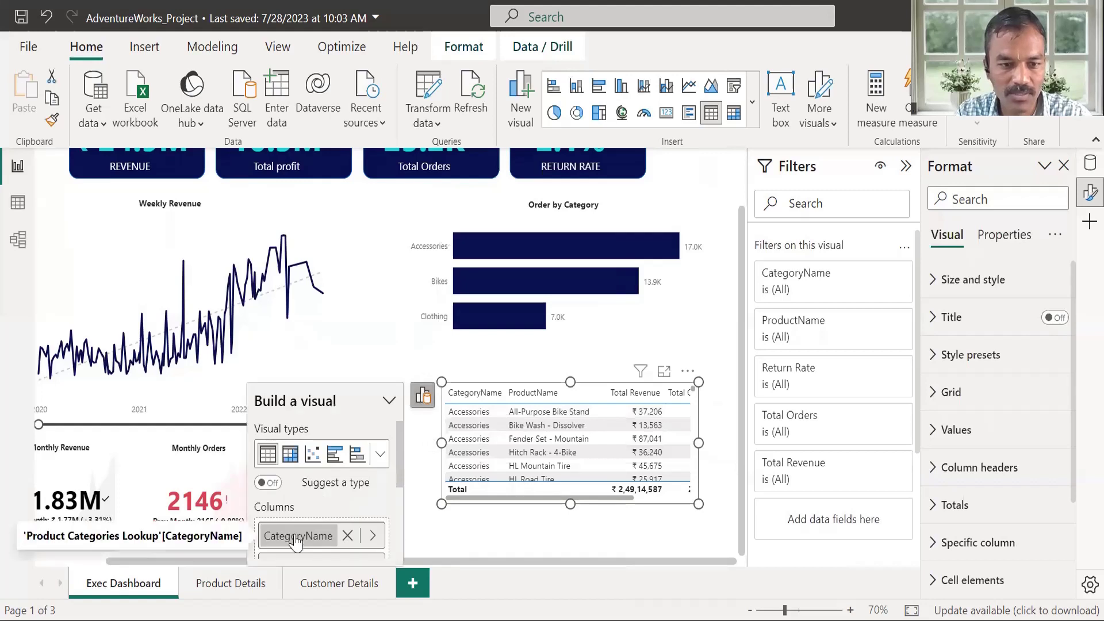
# Step: Rename the table's CategoryName column to "Category Name"
pyautogui.click(302, 537)
pyautogui.doubleClick(305, 534)
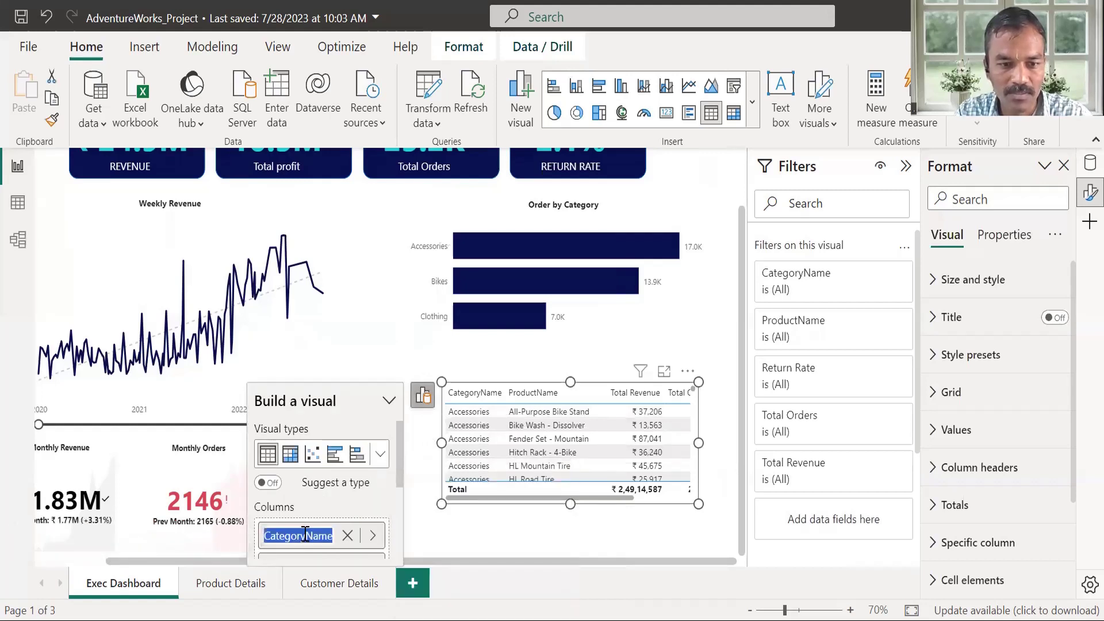
pyautogui.write('Category Name')
pyautogui.press('Return')
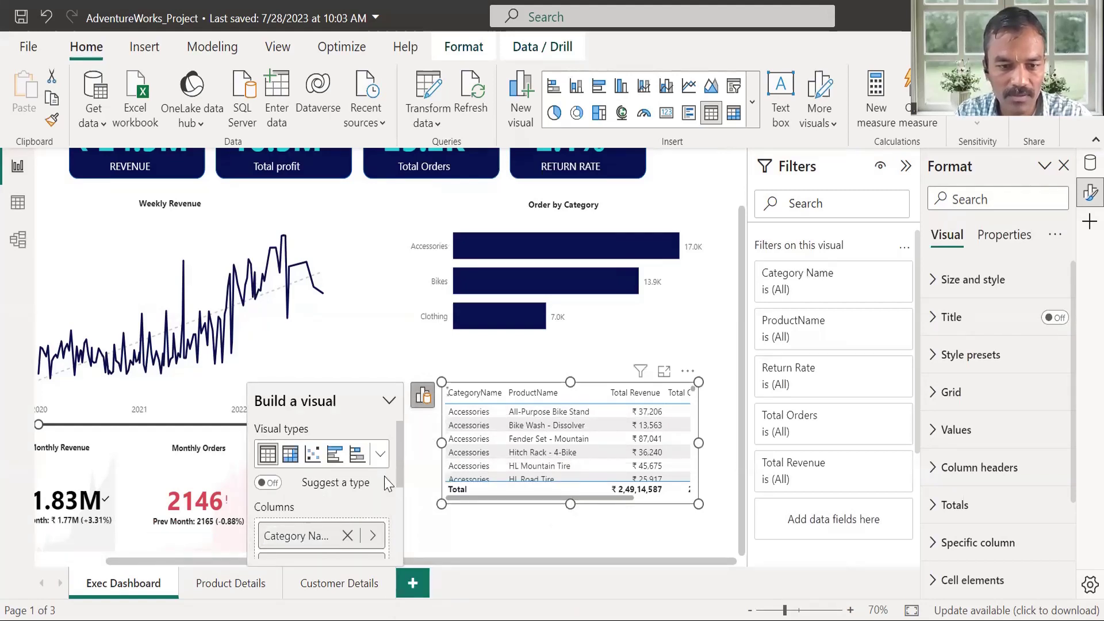
# Step: Rename the table's ProductName column to "Product Name"
pyautogui.scroll(-2, 316, 494)
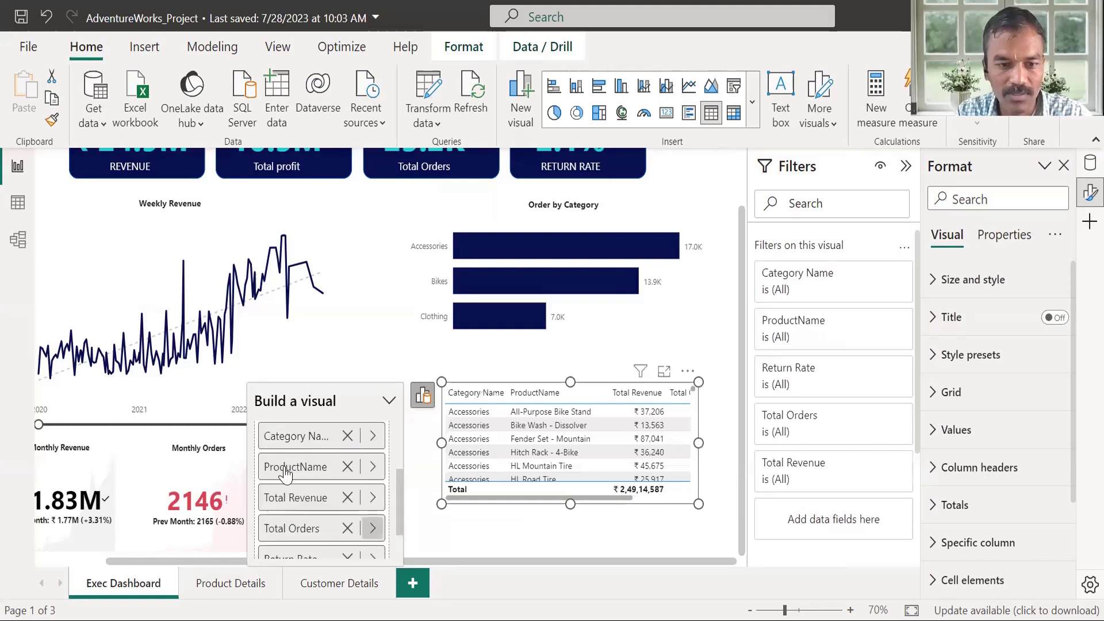
pyautogui.click(303, 471)
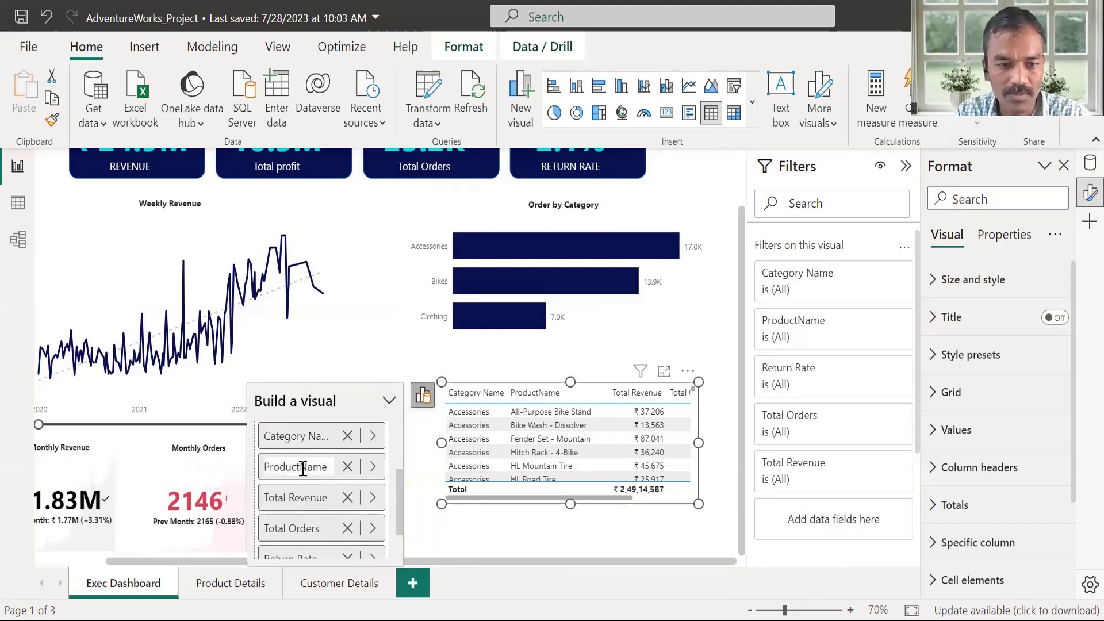
pyautogui.doubleClick(303, 469)
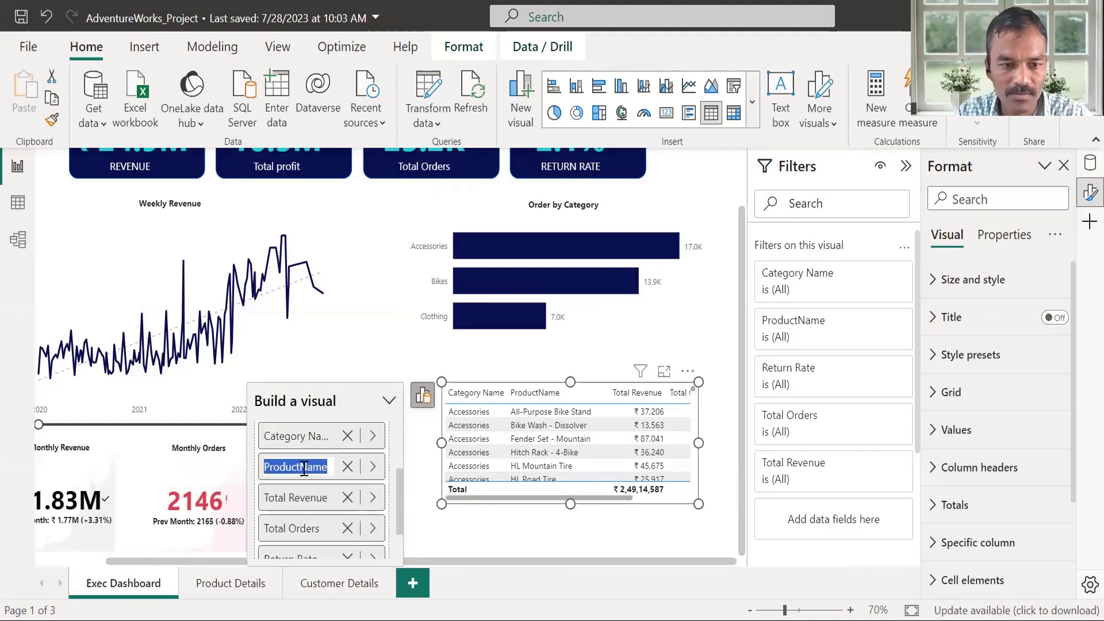
pyautogui.click(303, 468)
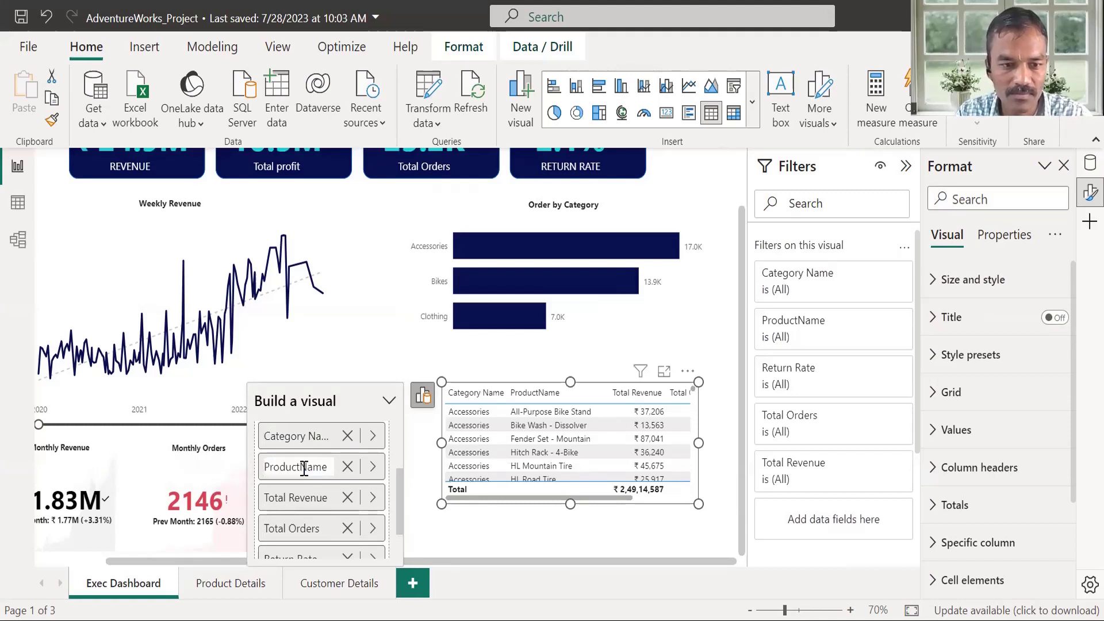
pyautogui.press('Return')
# Step: Rename the table's Total Revenue column to "Revenue"
pyautogui.doubleClick(296, 504)
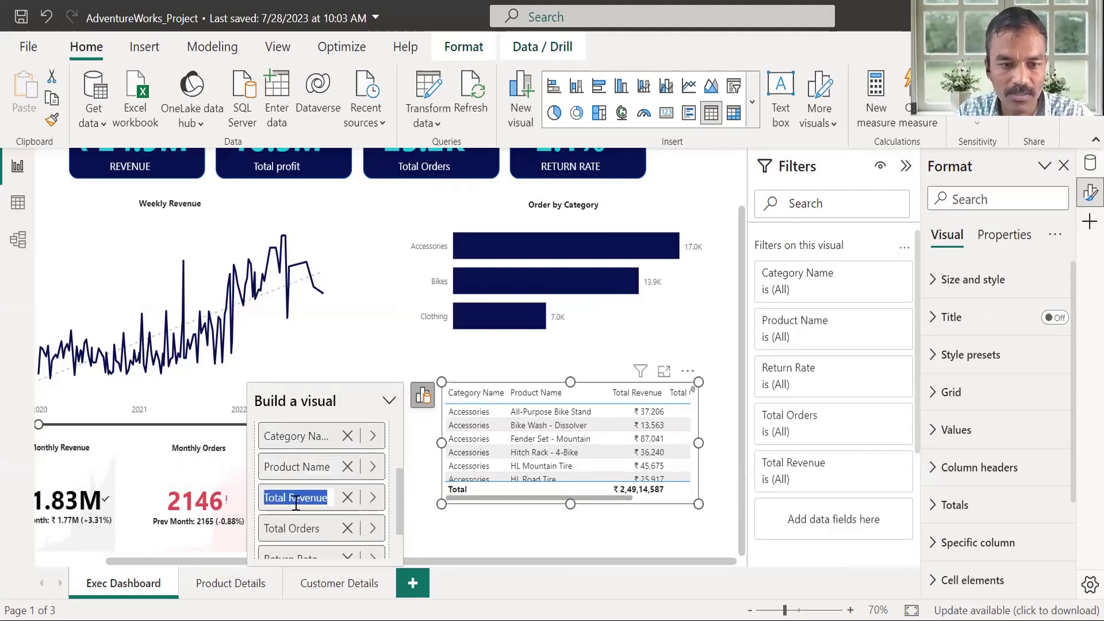
pyautogui.press('Home')
pyautogui.press('Delete')
pyautogui.press('Delete')
pyautogui.press('Delete')
pyautogui.press('Delete')
pyautogui.press('Delete')
pyautogui.press('Delete')
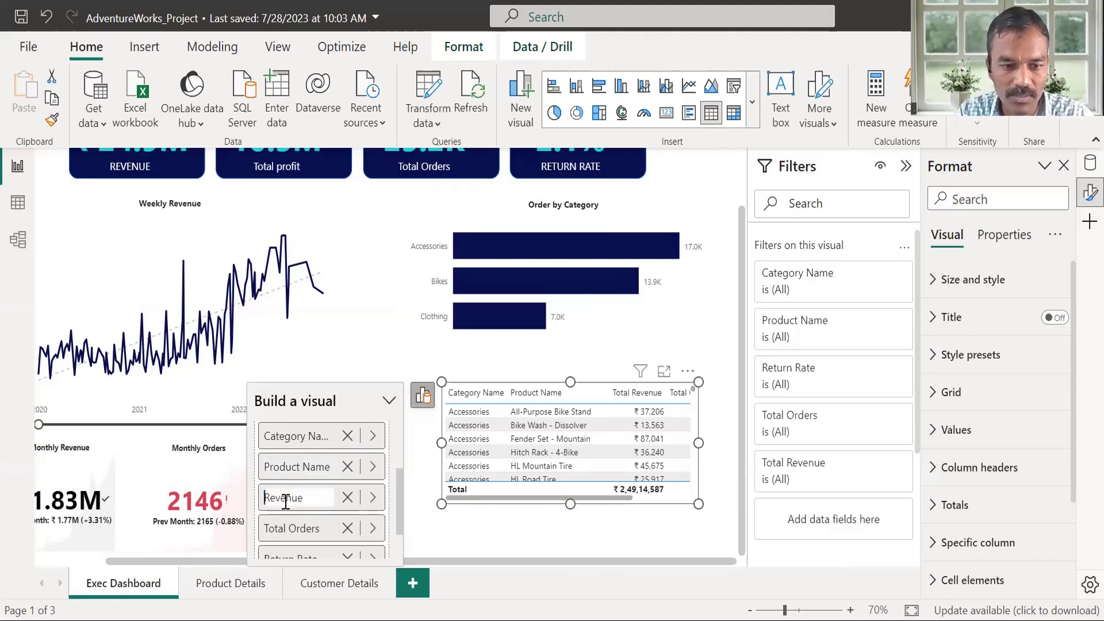
pyautogui.press('Return')
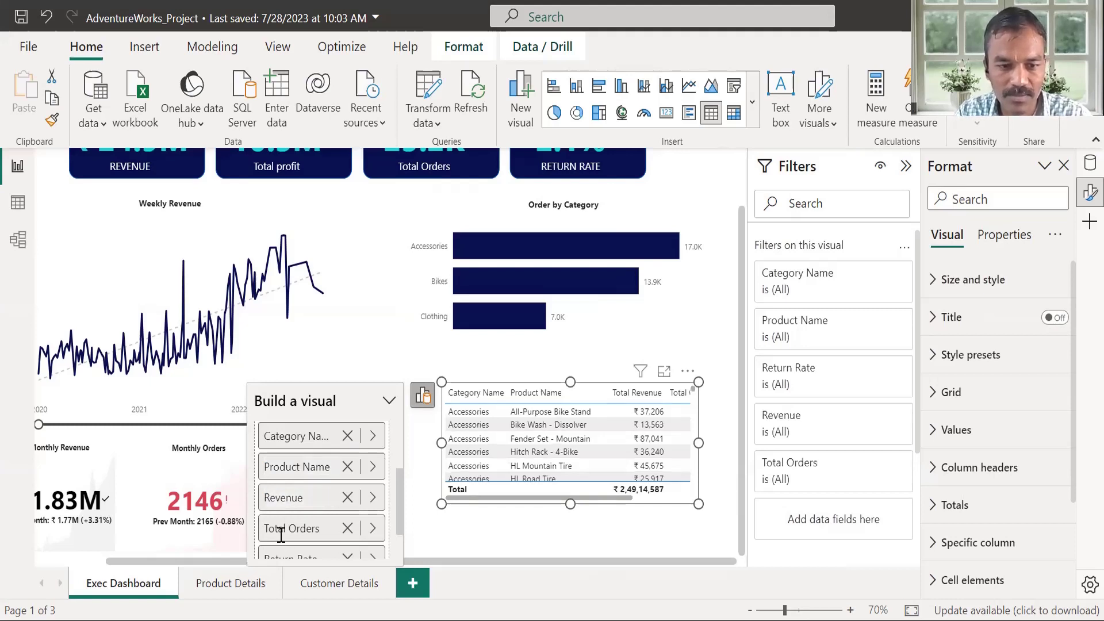
# Step: Rename the table's Total Orders column to "Orders"
pyautogui.doubleClick(278, 527)
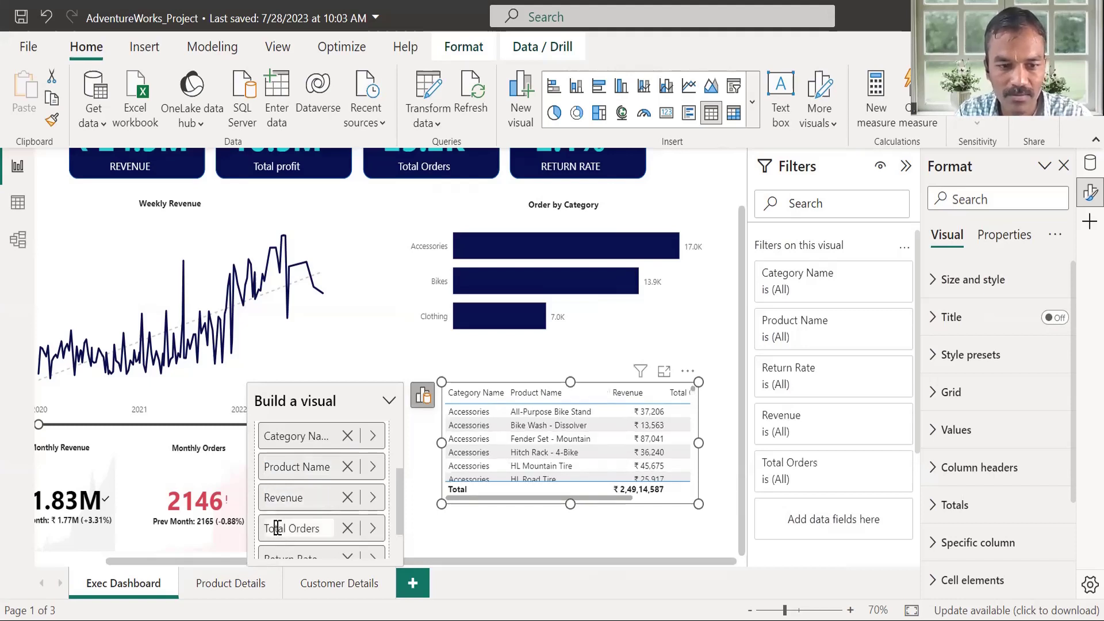
pyautogui.doubleClick(278, 527)
pyautogui.press('BackSpace')
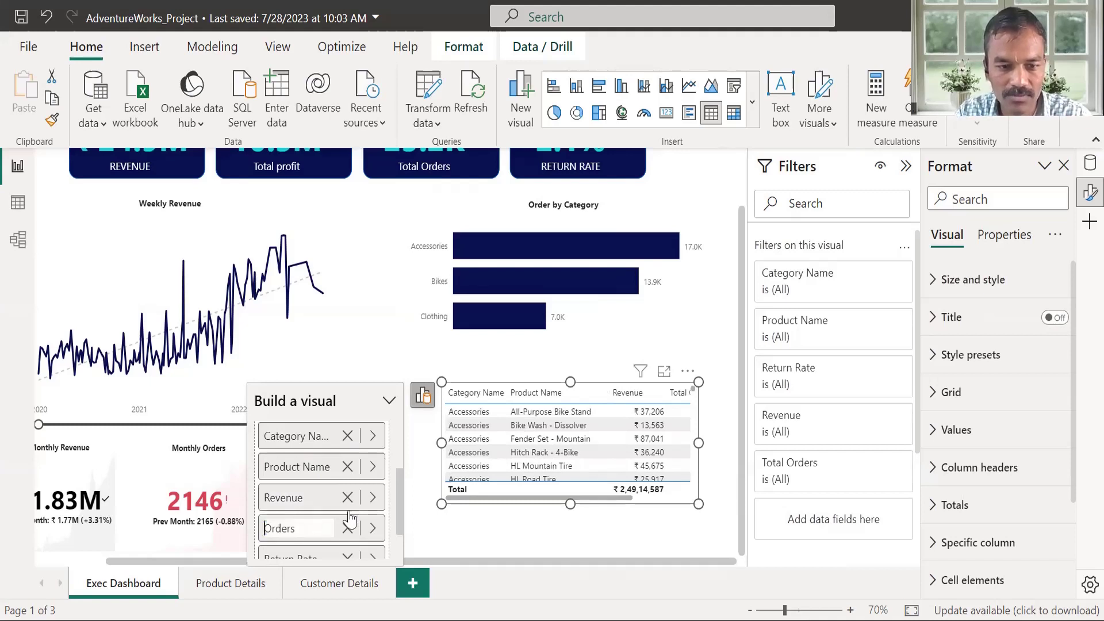
pyautogui.press('Return')
# Step: Rename the table's Return Rate column to "Return %"
pyautogui.scroll(-1, 288, 525)
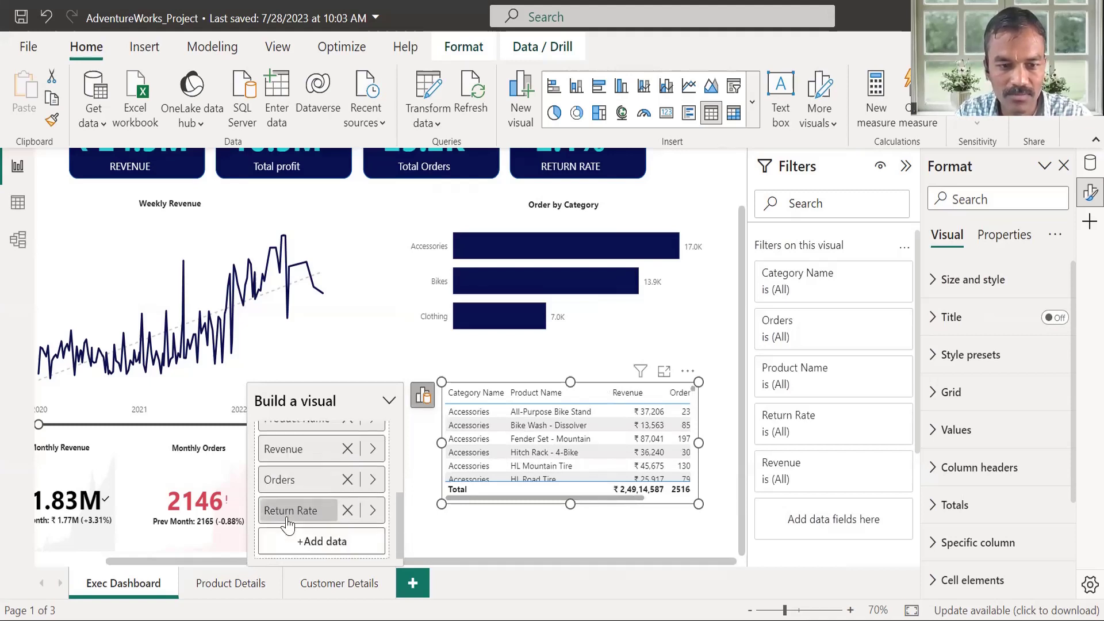
pyautogui.click(287, 524)
pyautogui.doubleClick(287, 518)
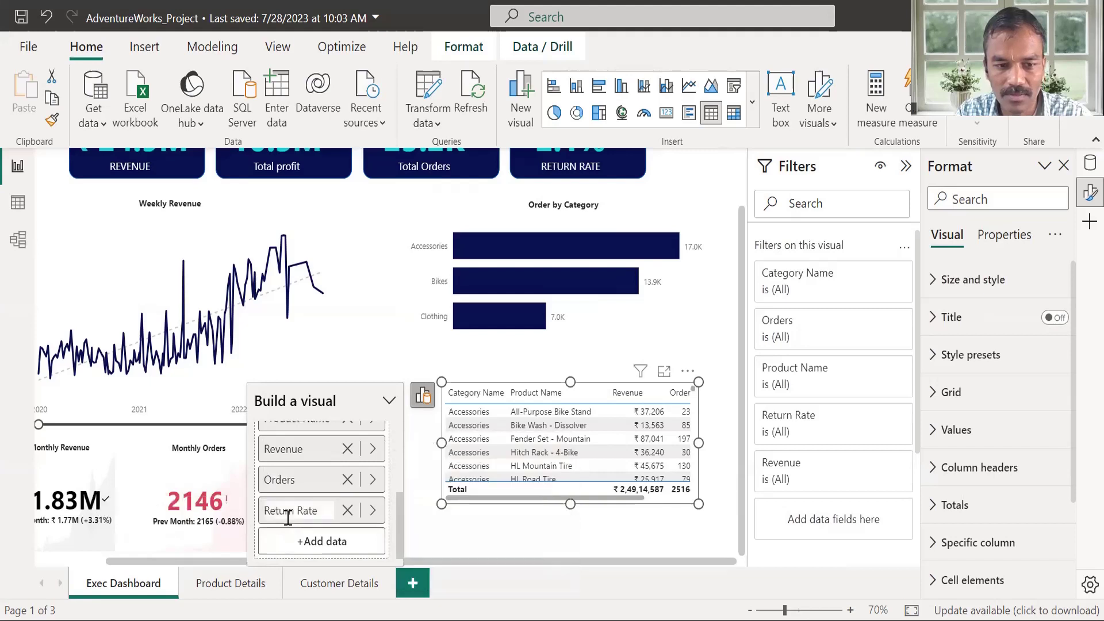
pyautogui.doubleClick(298, 515)
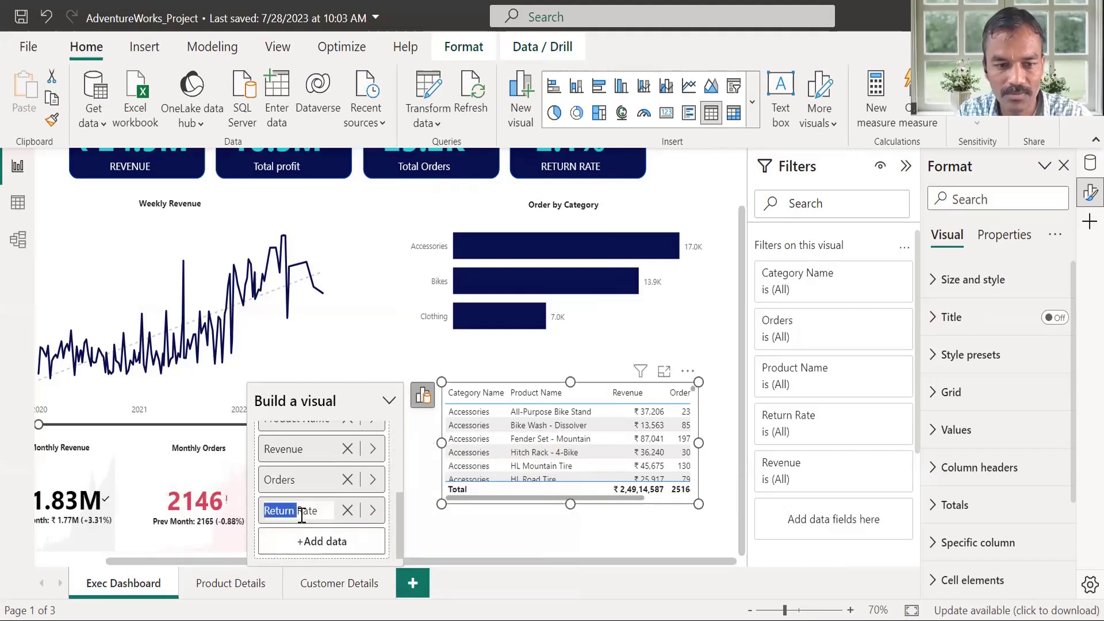
pyautogui.click(301, 516)
pyautogui.doubleClick(301, 516)
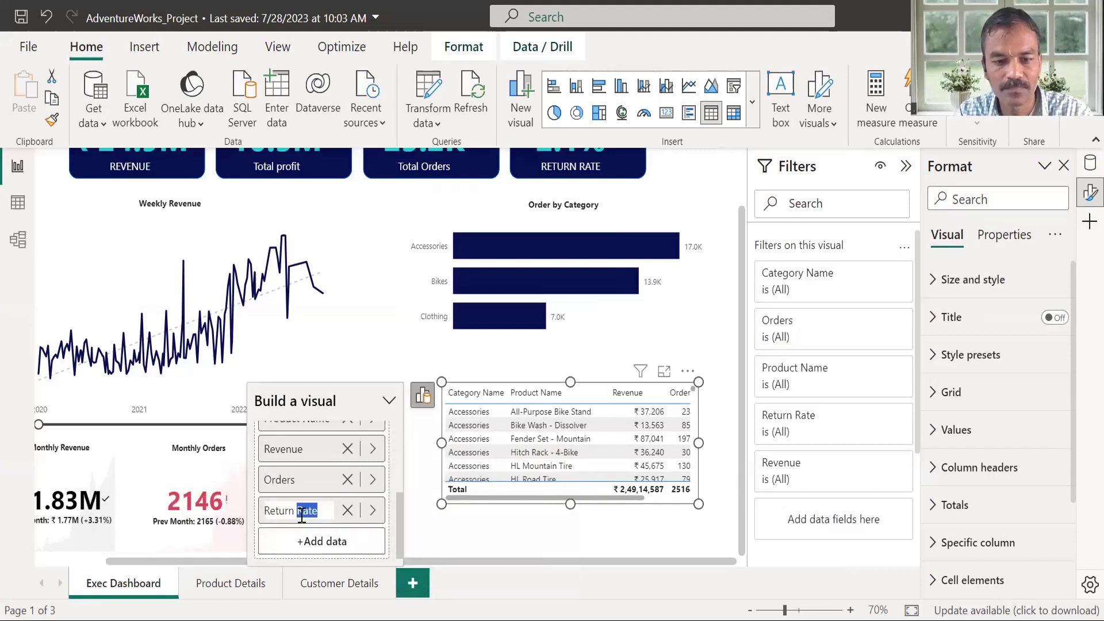
pyautogui.write('%')
pyautogui.press('Return')
# Step: Widen the table visual on both sides so all five columns fit without horizontal scrolling
pyautogui.moveTo(698, 503); pyautogui.dragTo(736, 499)
pyautogui.click(631, 495)
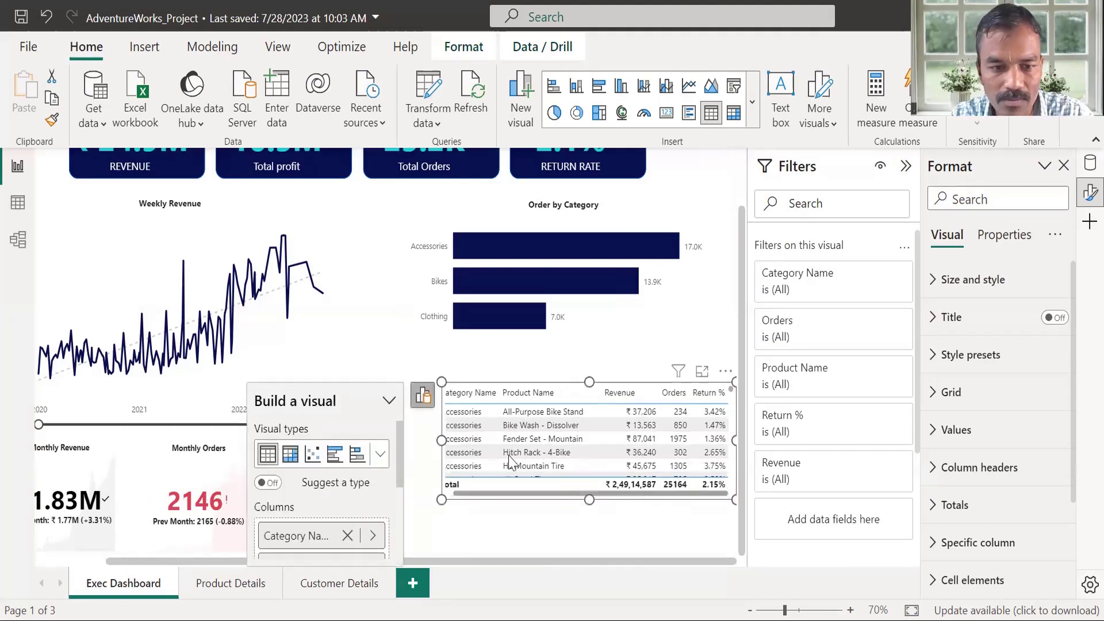
pyautogui.moveTo(445, 441); pyautogui.dragTo(419, 451)
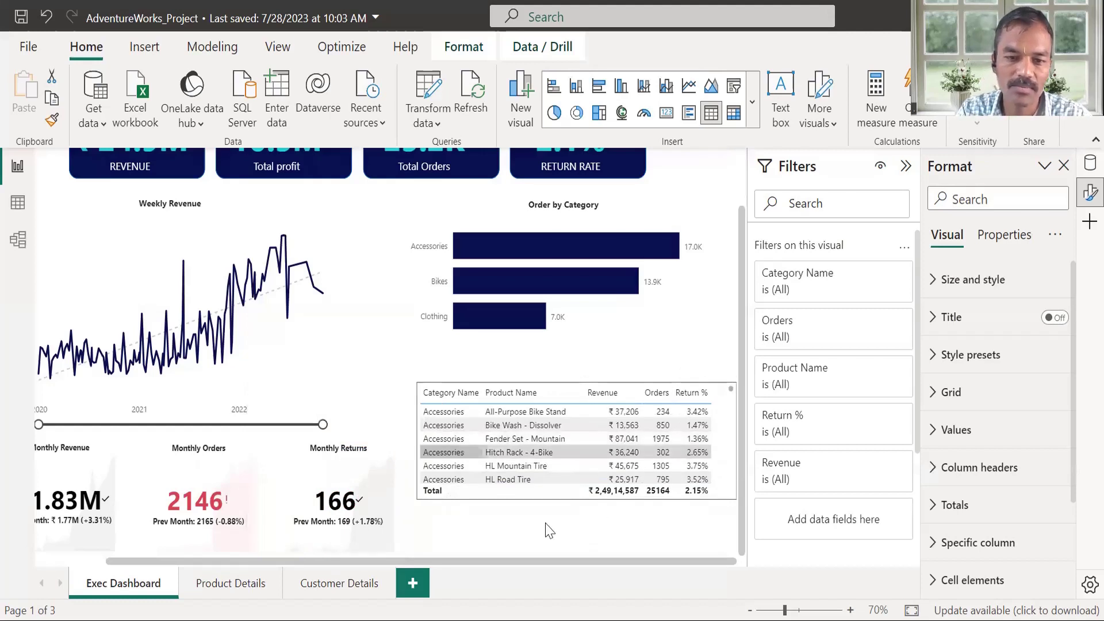
# Step: Look through the product table's rows and convert the table to a matrix visual
pyautogui.click(697, 436)
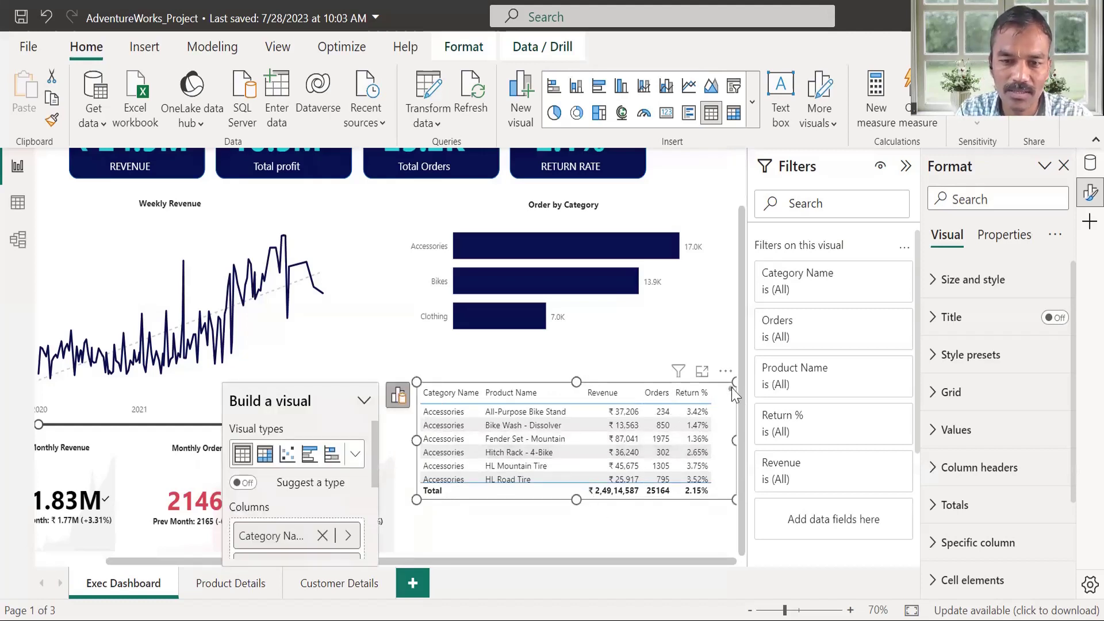
pyautogui.moveTo(732, 403); pyautogui.dragTo(738, 509)
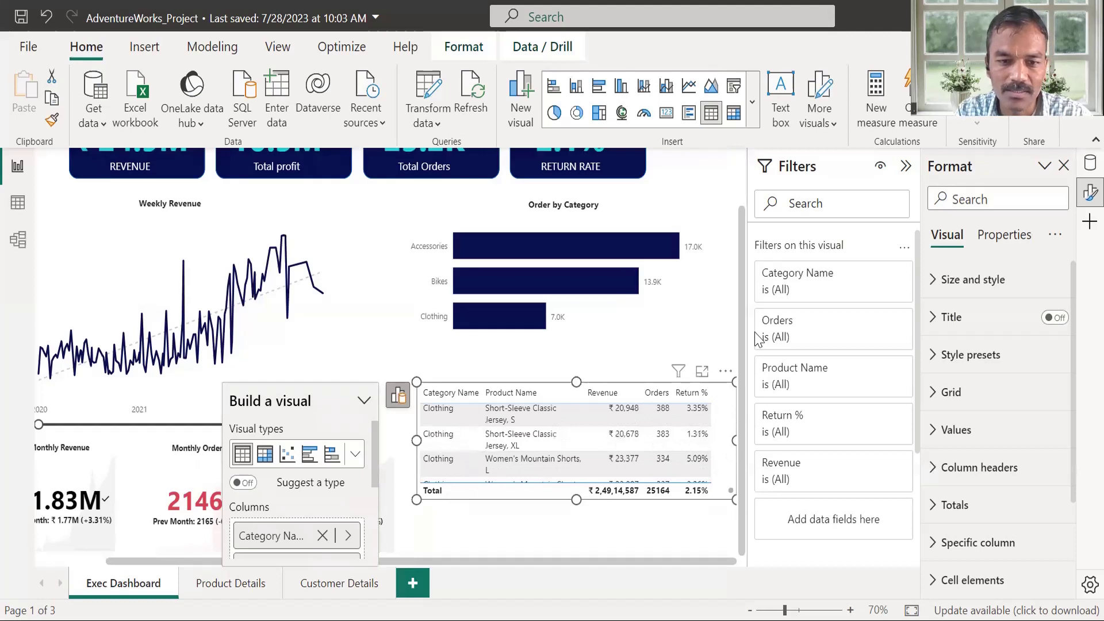
pyautogui.moveTo(755, 334); pyautogui.dragTo(741, 335)
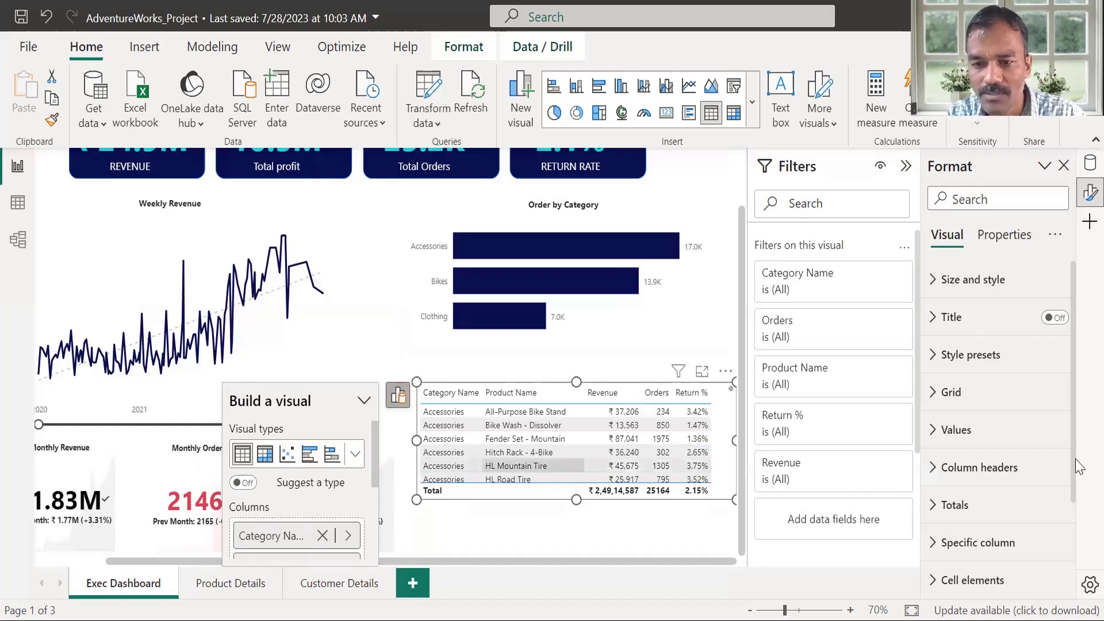
pyautogui.scroll(-3, 1074, 564)
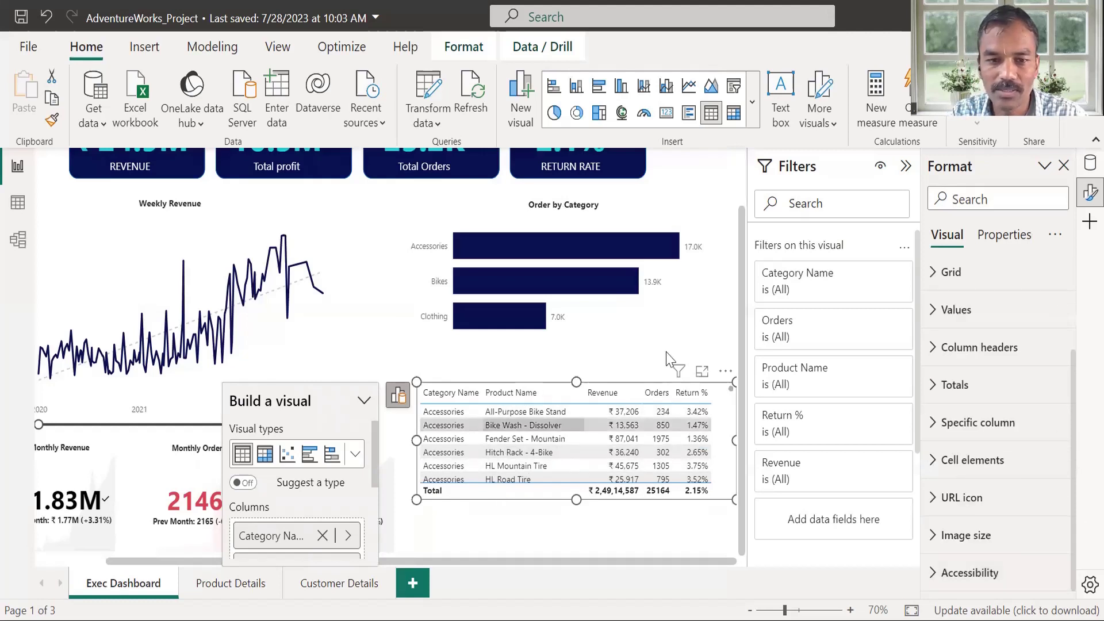
pyautogui.click(264, 455)
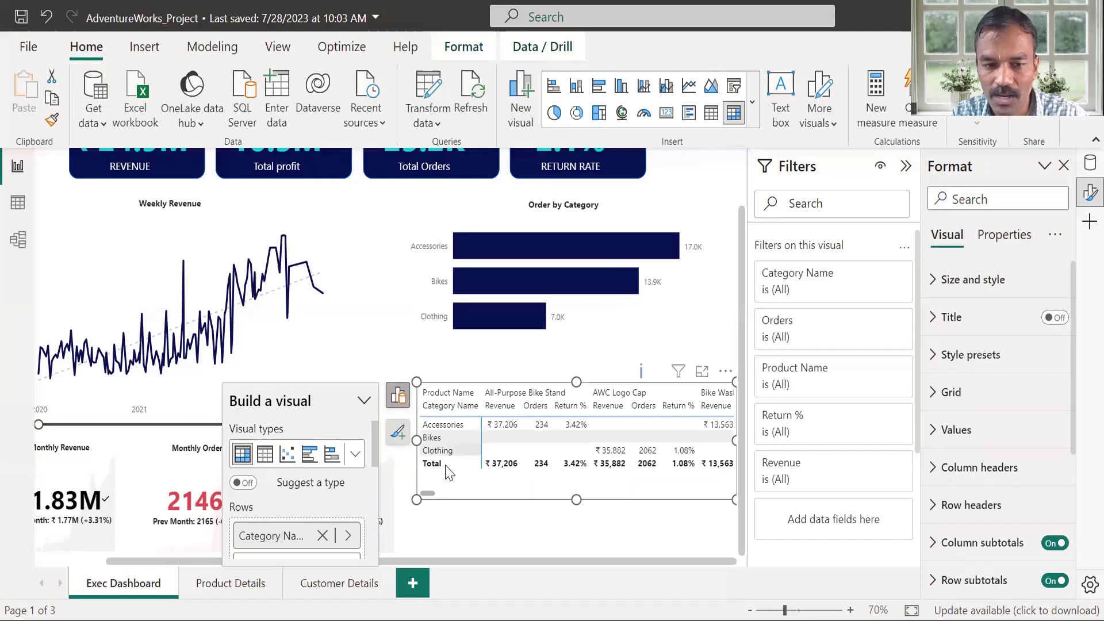
pyautogui.click(450, 406)
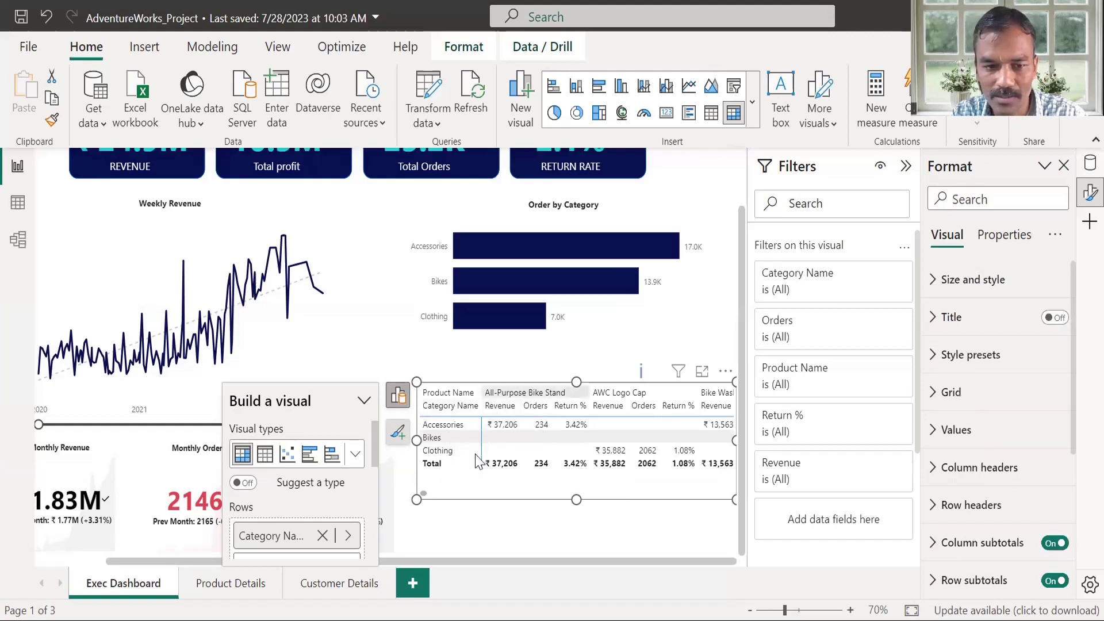
pyautogui.moveTo(425, 494); pyautogui.dragTo(597, 486)
pyautogui.moveTo(719, 485); pyautogui.dragTo(370, 487)
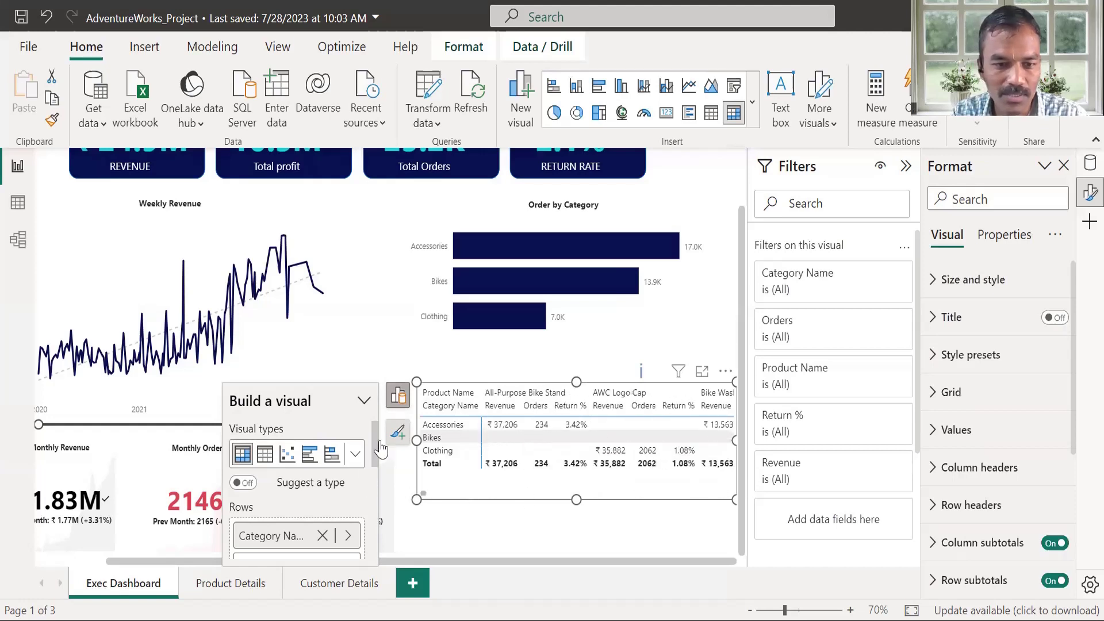
# Step: Move the matrix's Product Name field from the columns to the rows, beneath Category Name
pyautogui.scroll(-1, 380, 463)
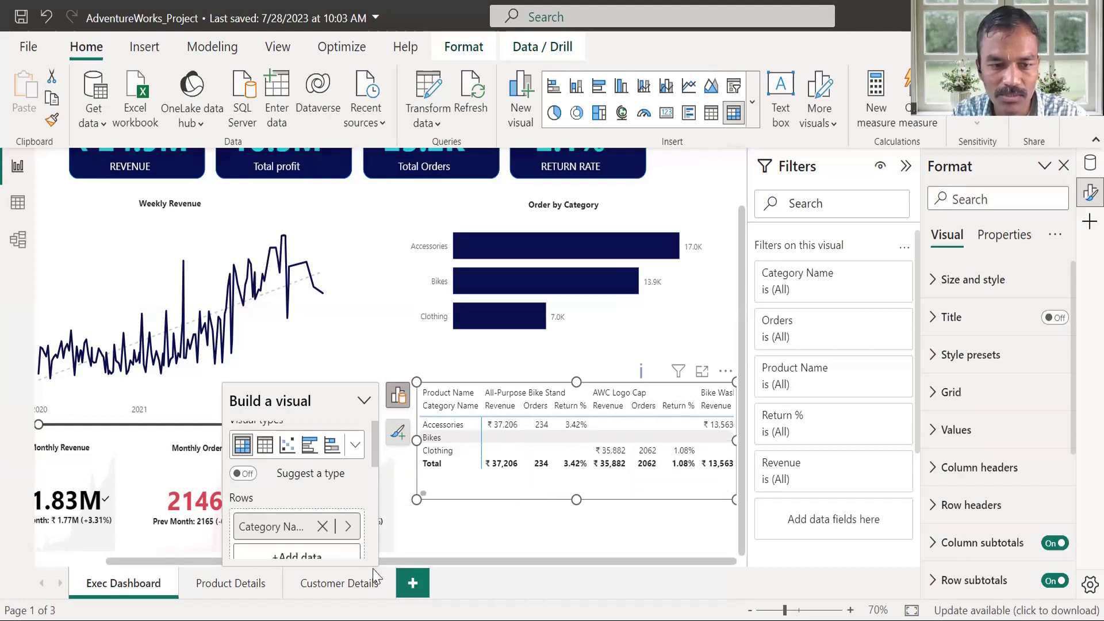
pyautogui.scroll(-2, 376, 485)
pyautogui.scroll(-1, 377, 495)
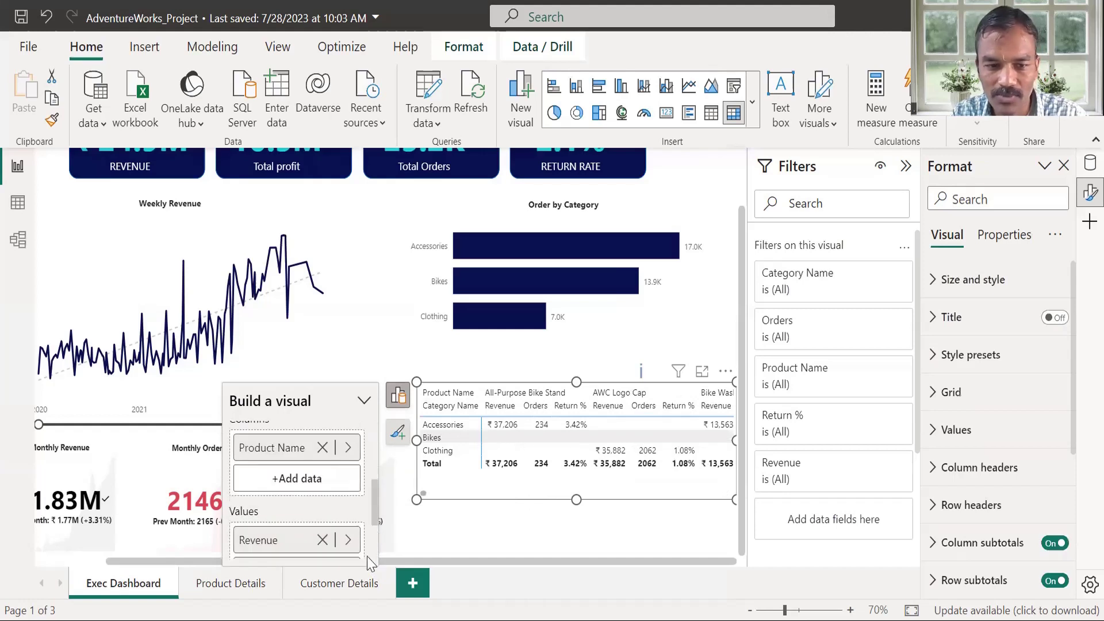
pyautogui.scroll(3, 358, 443)
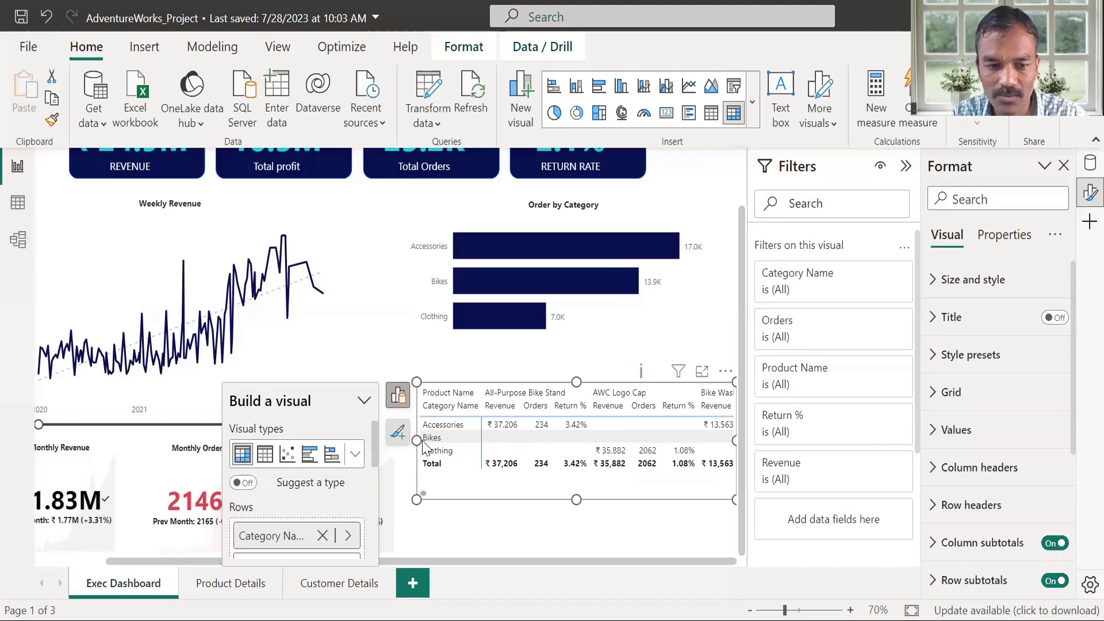
pyautogui.scroll(-1, 376, 459)
pyautogui.scroll(-1, 376, 486)
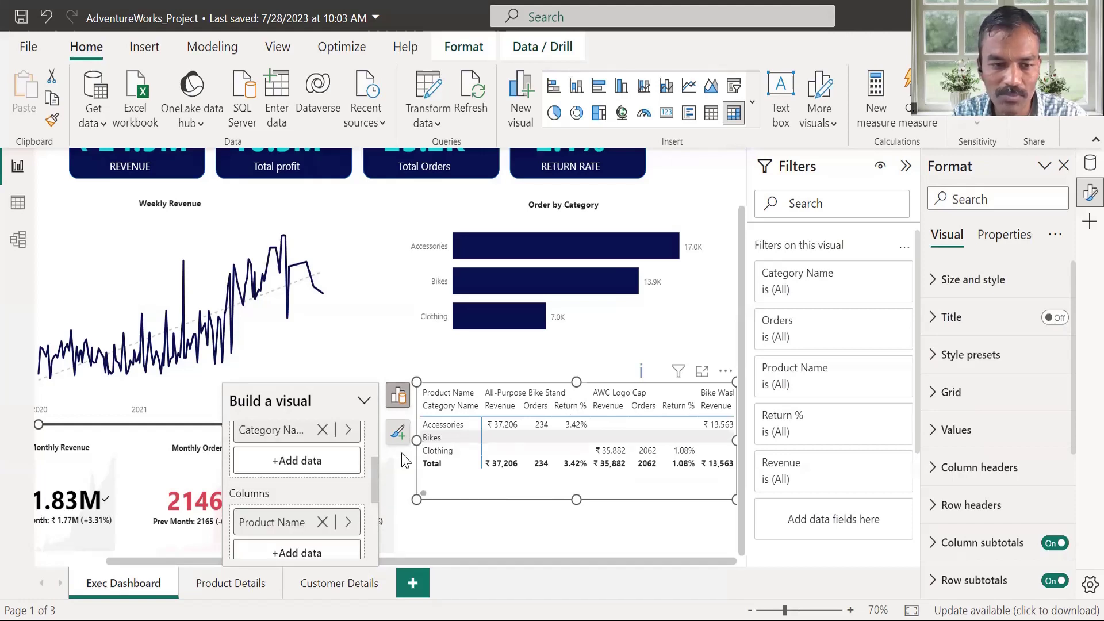
pyautogui.scroll(-1, 373, 487)
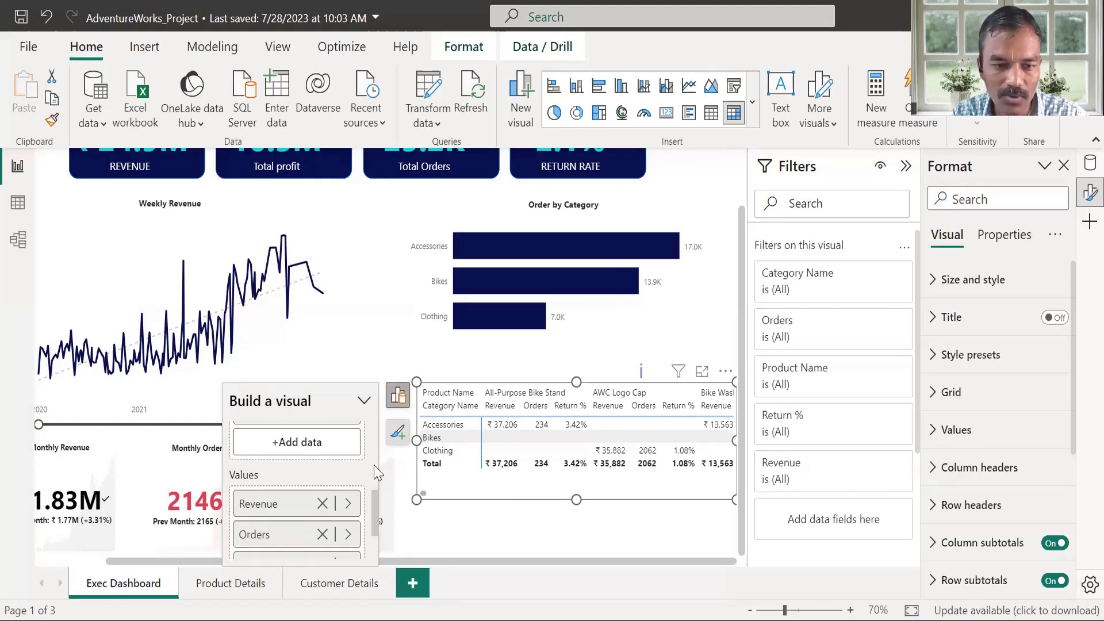
pyautogui.scroll(1, 375, 472)
pyautogui.scroll(1, 375, 468)
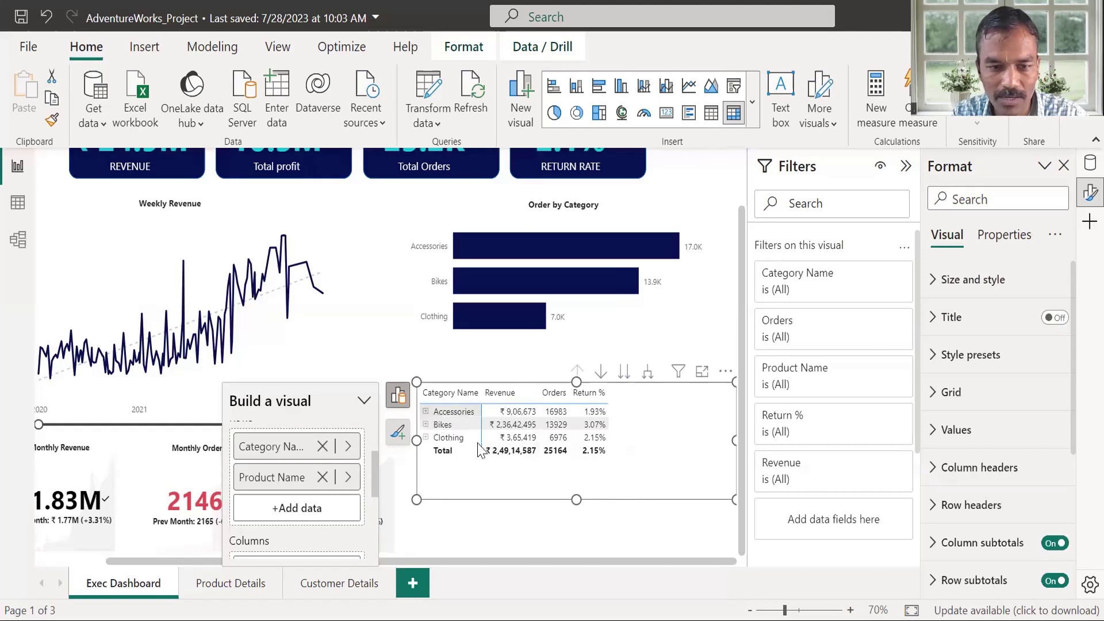
# Step: Shrink the matrix to fit its category rows and shift it right and slightly down below the Order by Category chart
pyautogui.click(425, 413)
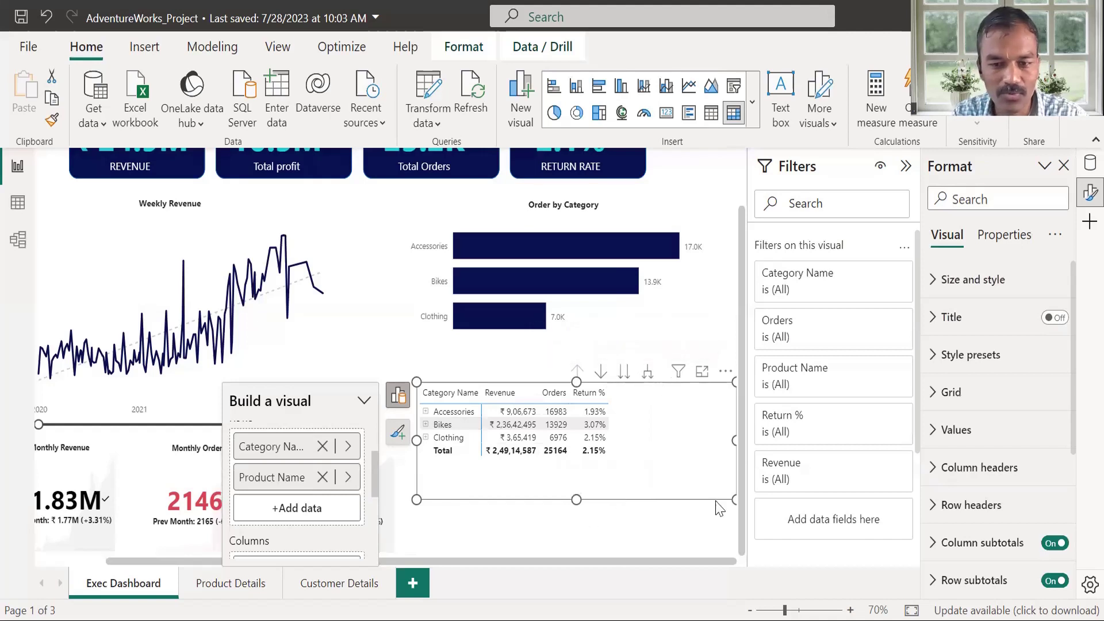
pyautogui.moveTo(735, 499); pyautogui.dragTo(659, 483)
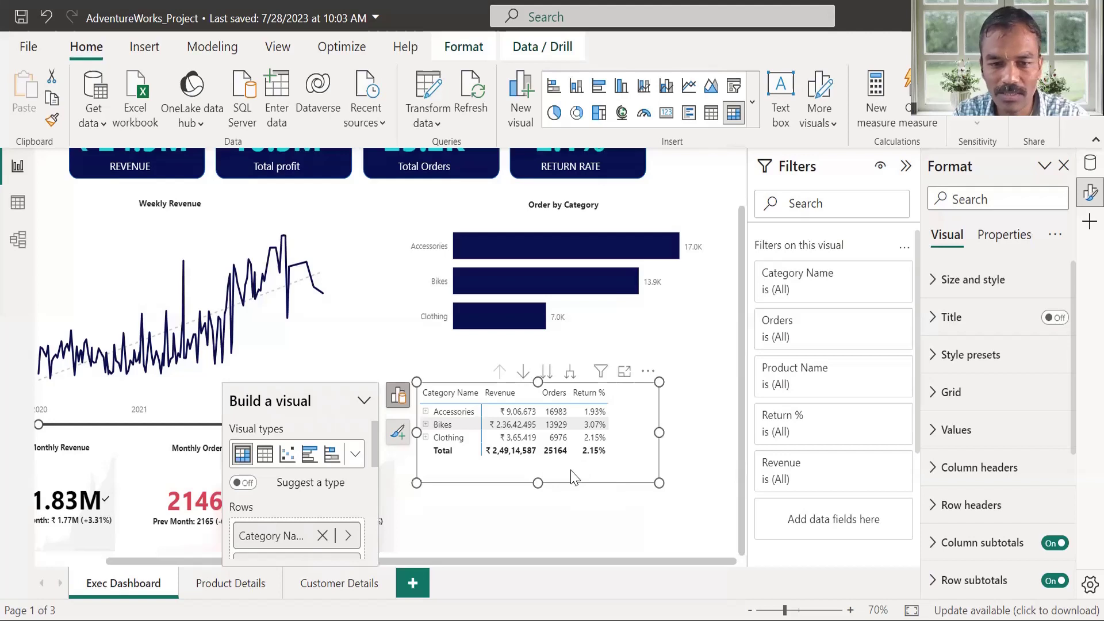
pyautogui.moveTo(585, 489); pyautogui.dragTo(482, 414)
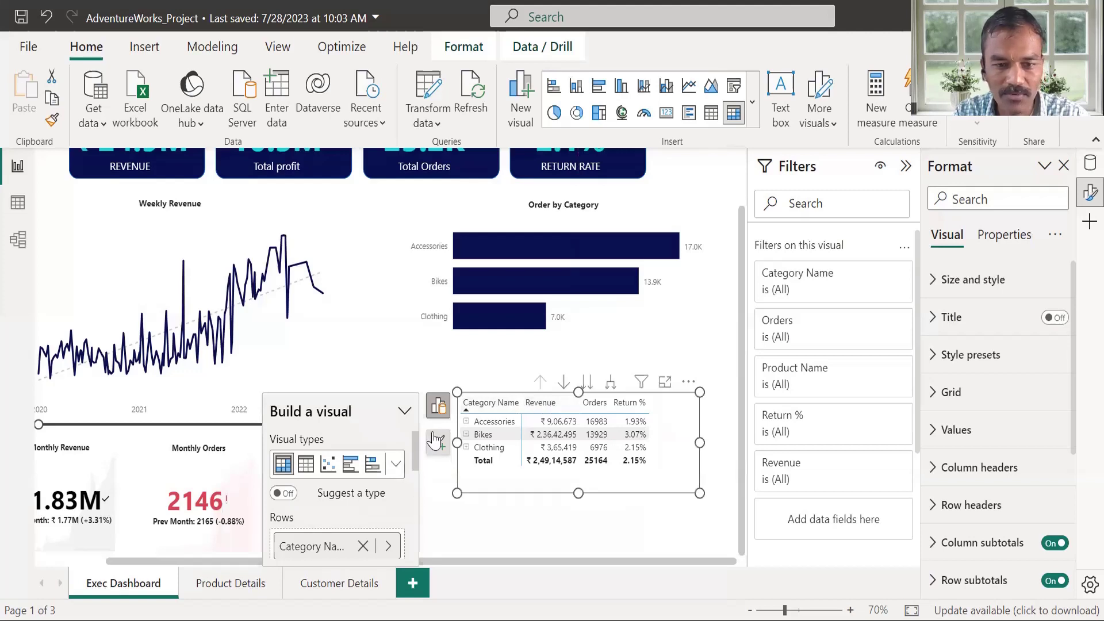
# Step: Make the matrix's column headers bold and turn off its row subtotals
pyautogui.scroll(-2, 418, 488)
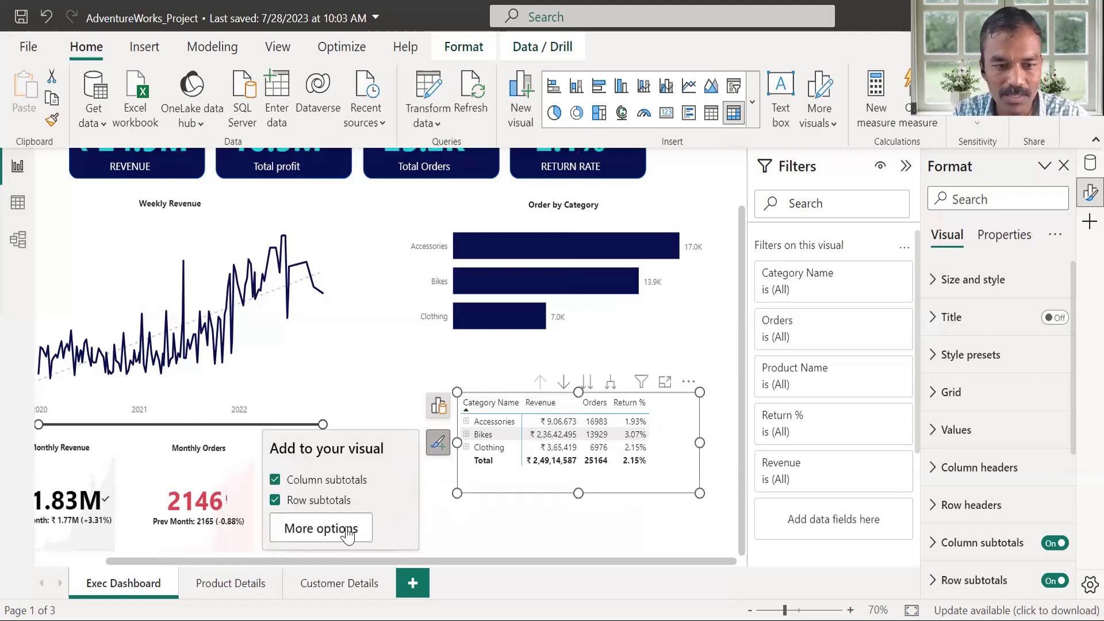
pyautogui.click(1061, 329)
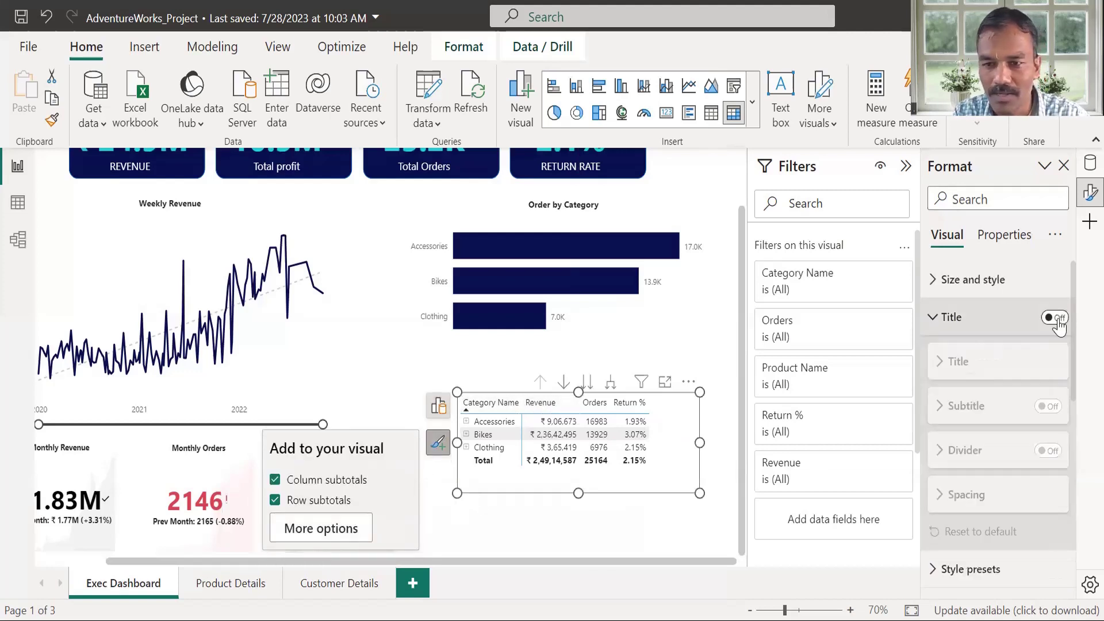
pyautogui.click(935, 317)
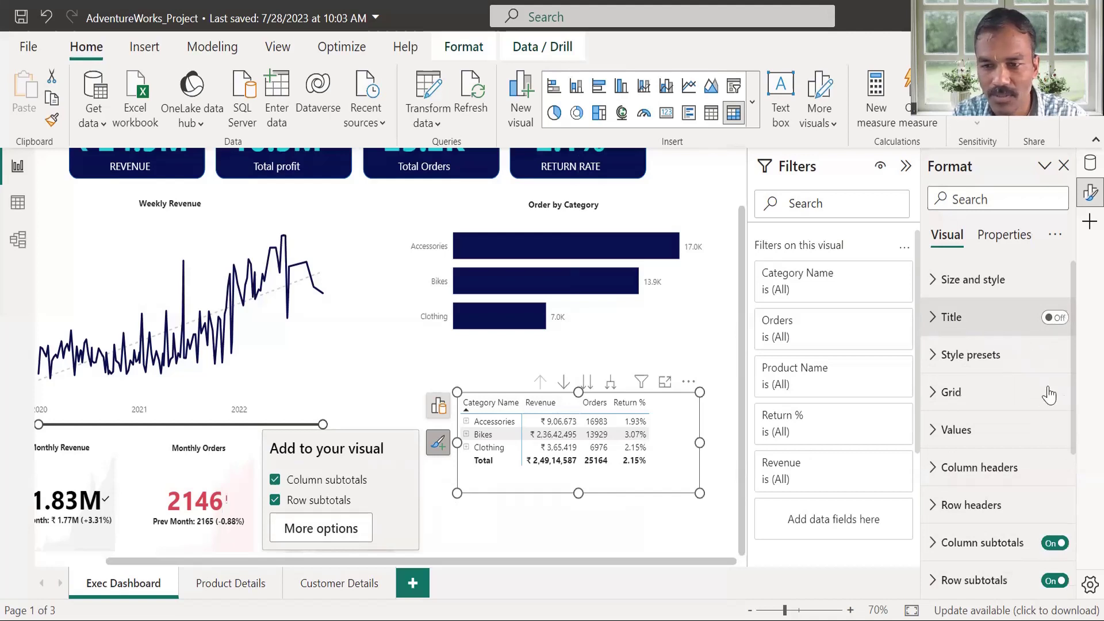
pyautogui.click(929, 475)
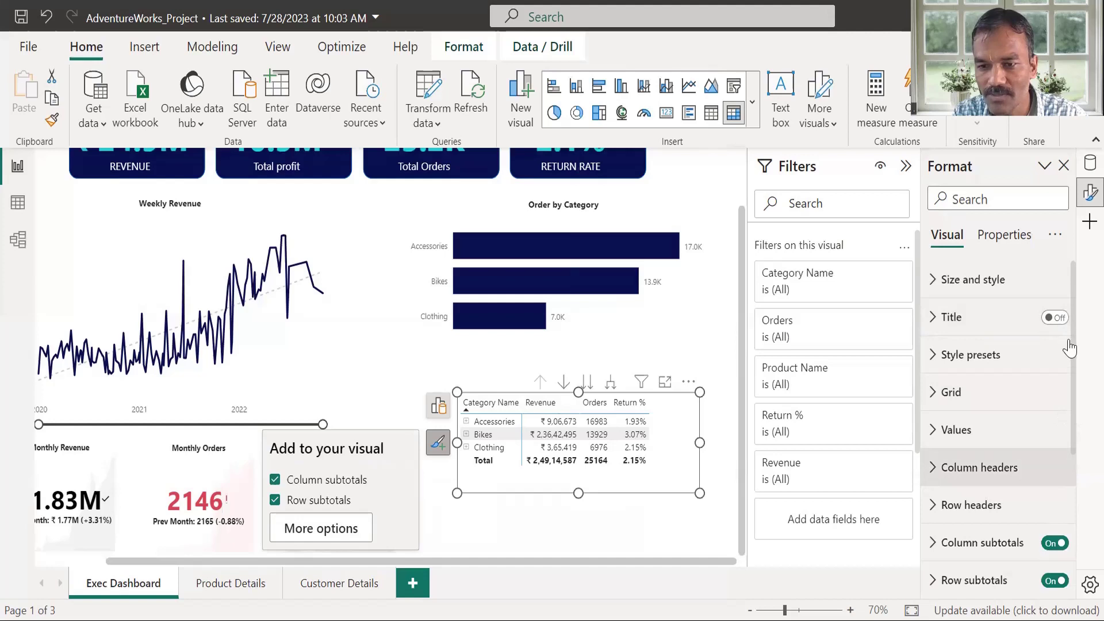
pyautogui.scroll(-3, 1069, 426)
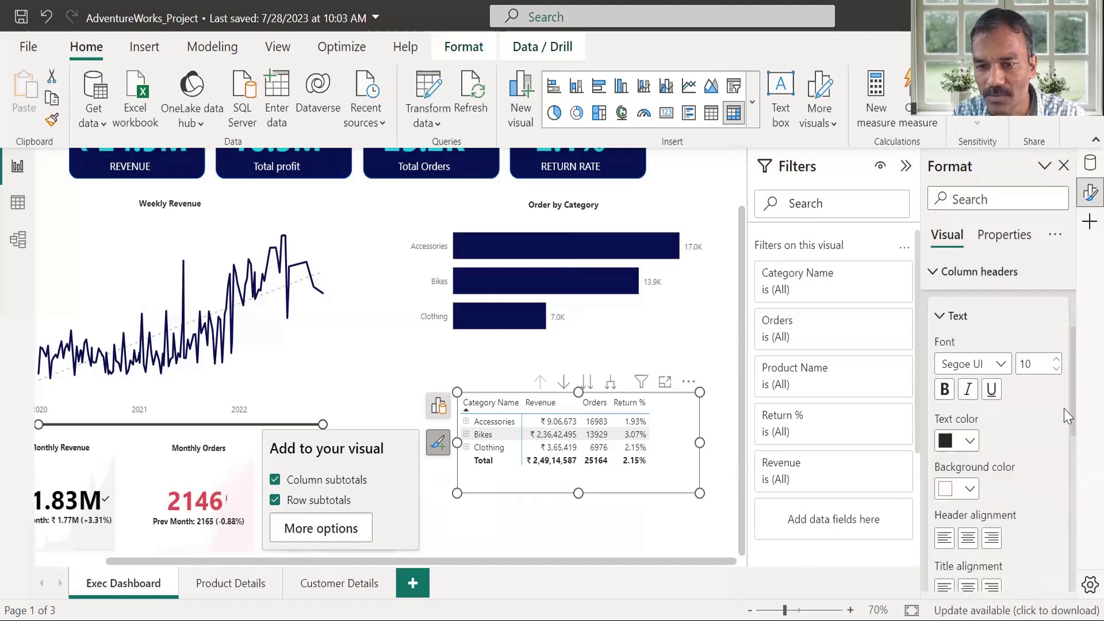
pyautogui.click(943, 396)
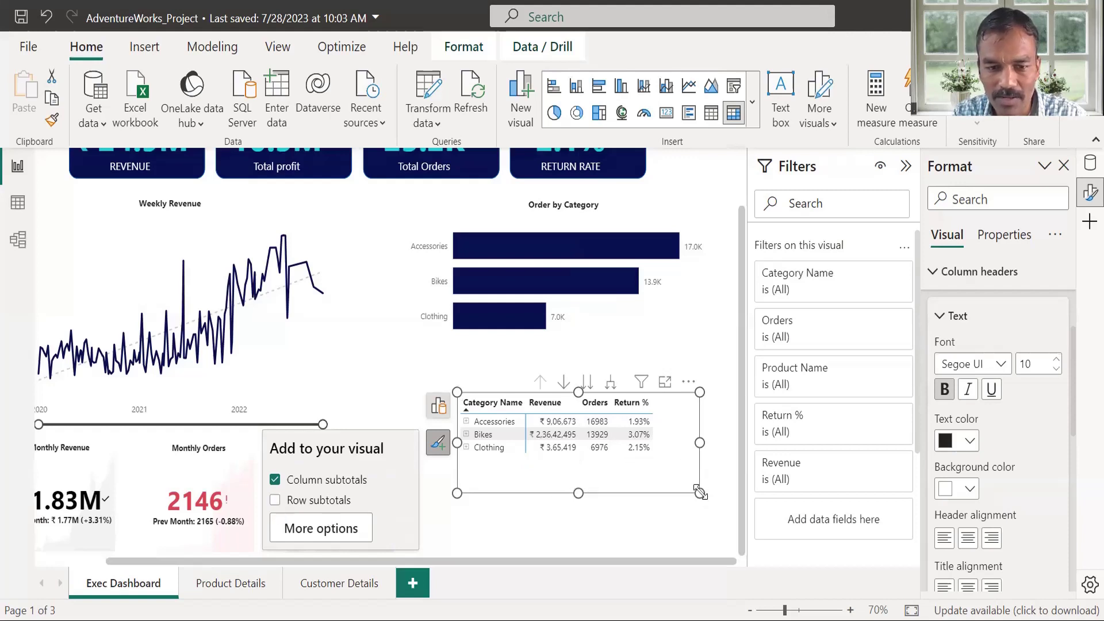
# Step: Remove Category Name from the matrix rows and enlarge the visual to the page's right edge so more products fit
pyautogui.moveTo(700, 492); pyautogui.dragTo(716, 497)
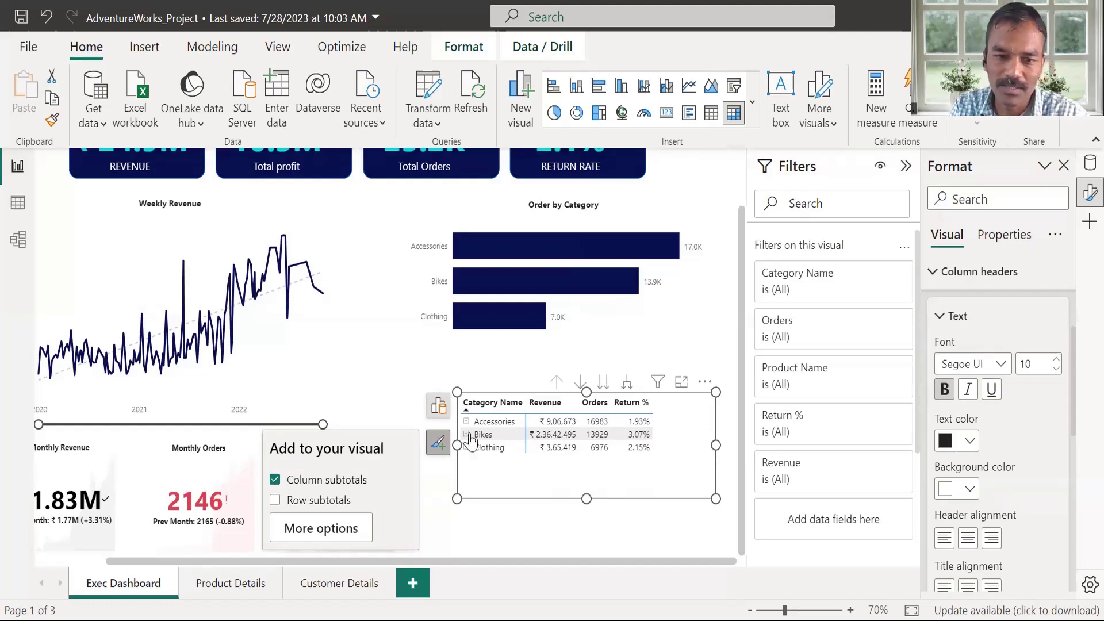
pyautogui.click(444, 410)
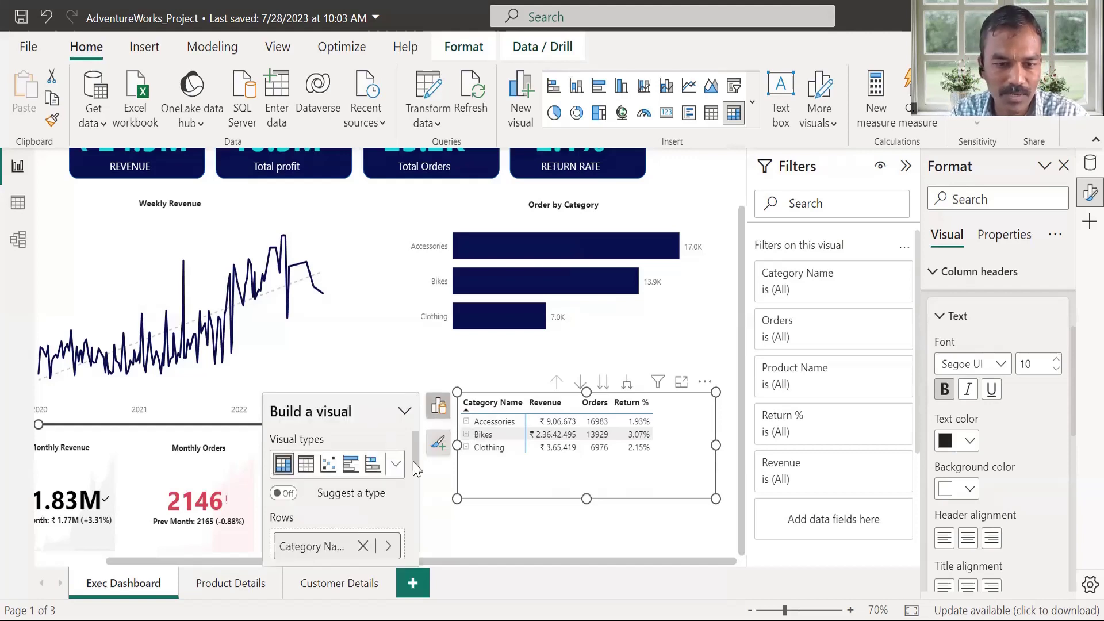
pyautogui.scroll(-2, 414, 471)
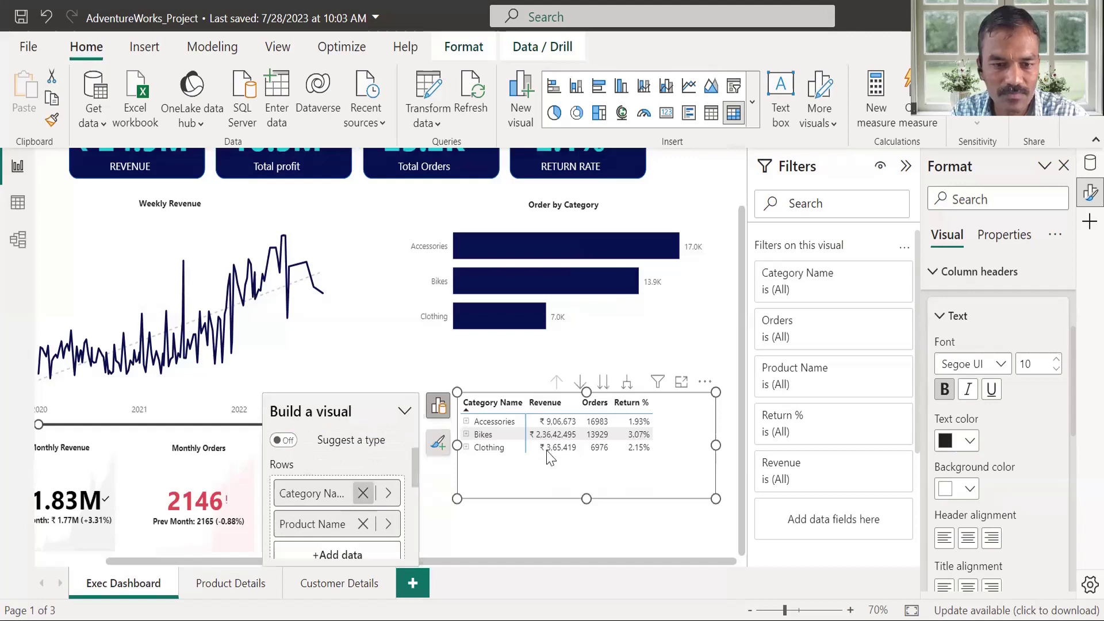
pyautogui.click(363, 493)
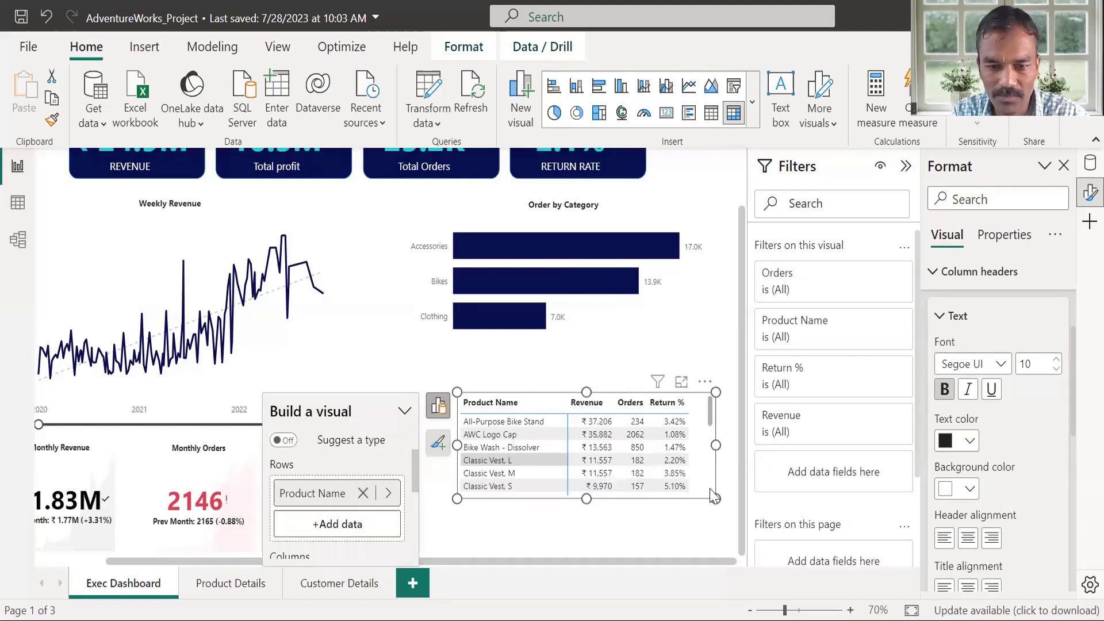
pyautogui.moveTo(742, 537); pyautogui.dragTo(736, 537)
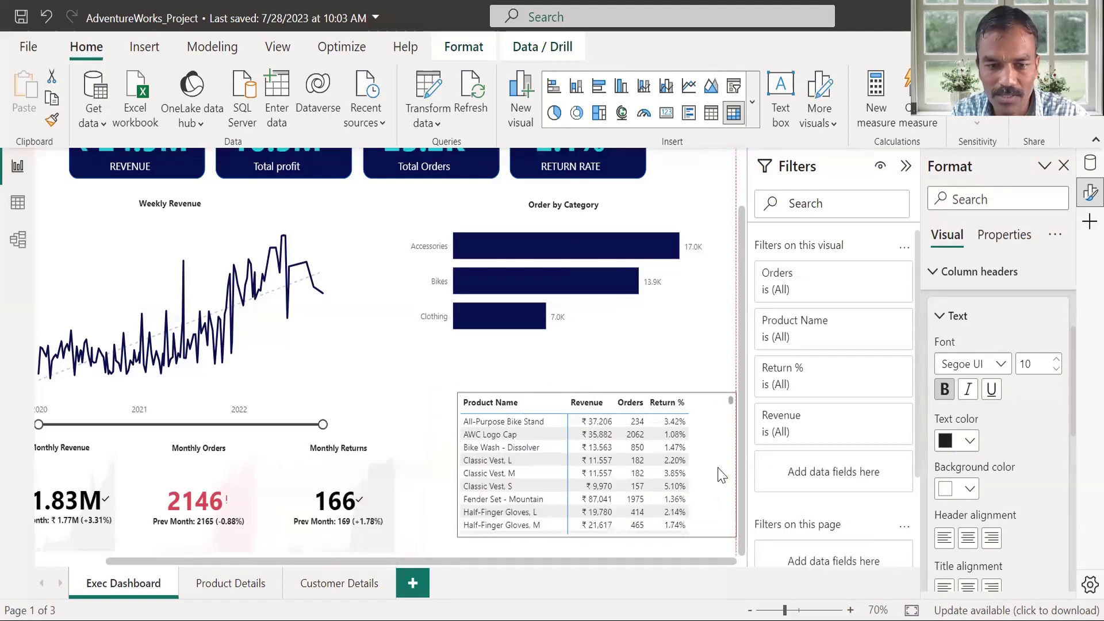
# Step: Move the matrix slightly left inside the page edge and extend its lower edge a little
pyautogui.moveTo(722, 475); pyautogui.dragTo(709, 476)
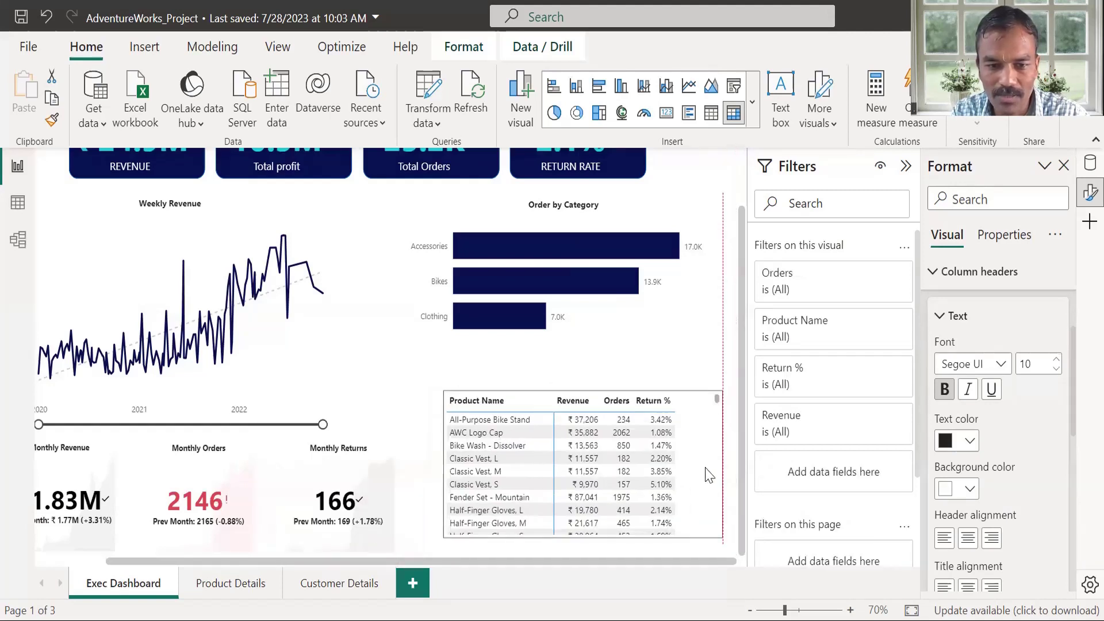
pyautogui.click(658, 424)
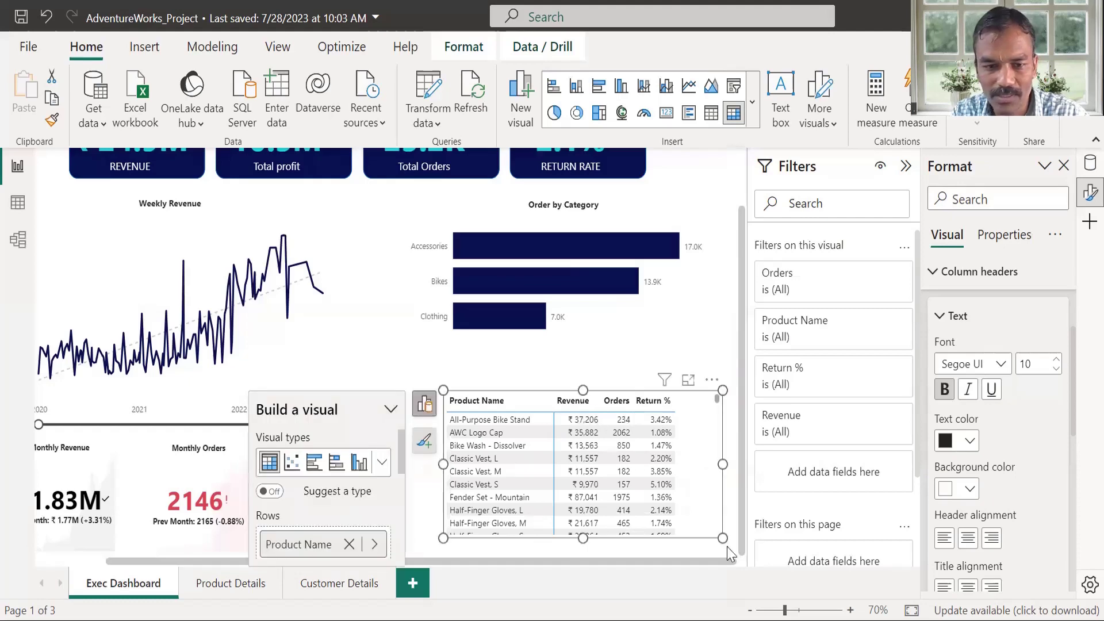
pyautogui.moveTo(722, 538); pyautogui.dragTo(723, 543)
pyautogui.click(705, 422)
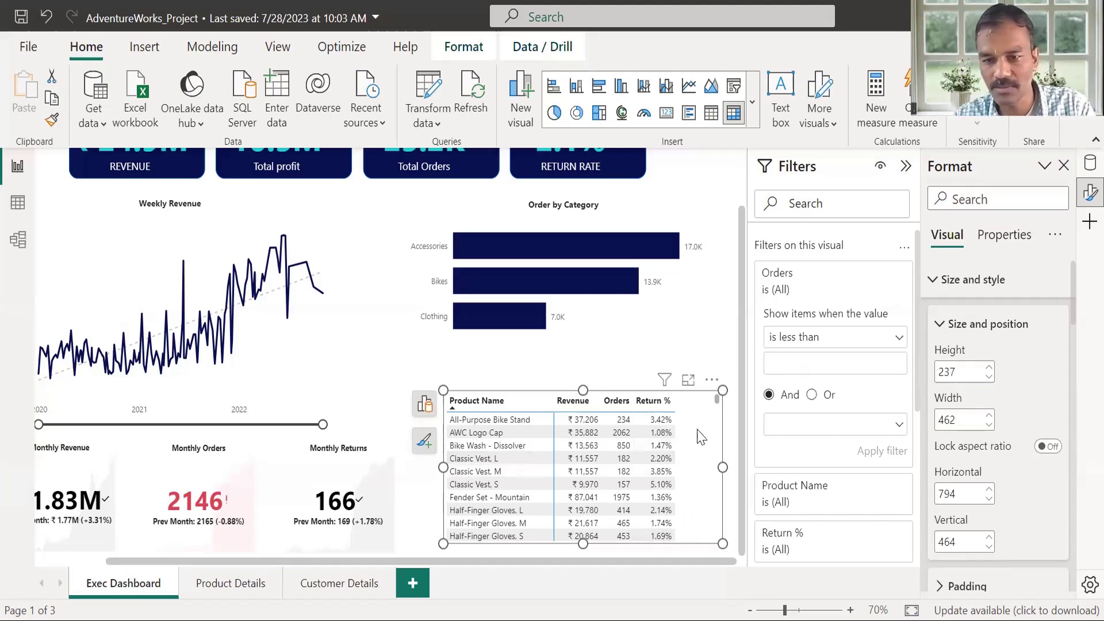
# Step: Apply a plainer, tighter style preset without banded rows to the matrix and shift the visual slightly down the page
pyautogui.click(941, 325)
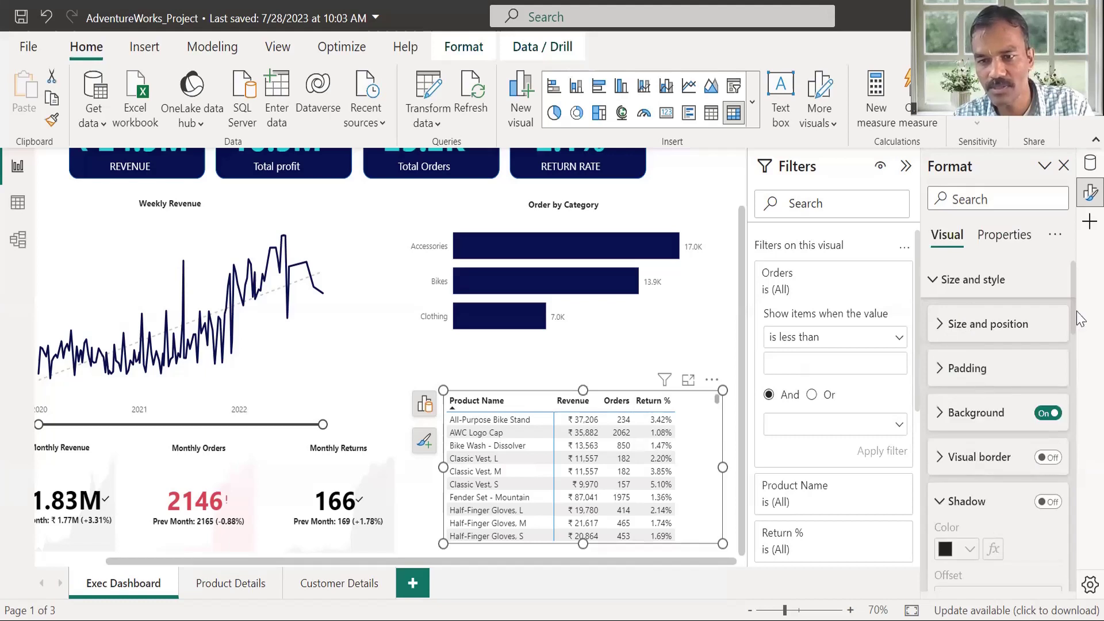
pyautogui.click(1073, 382)
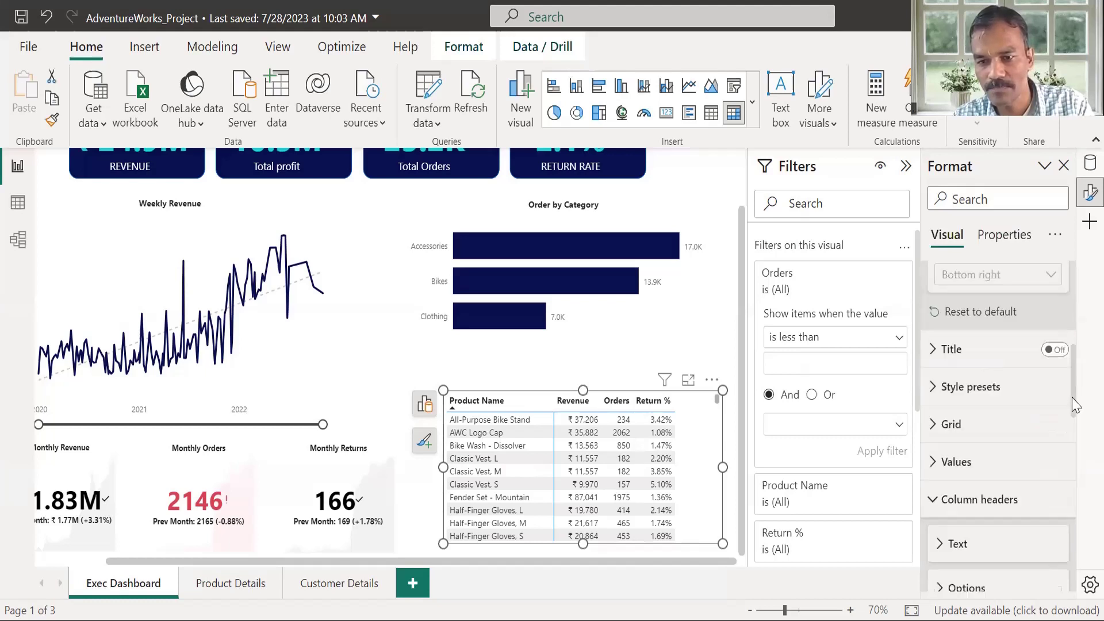
pyautogui.click(937, 380)
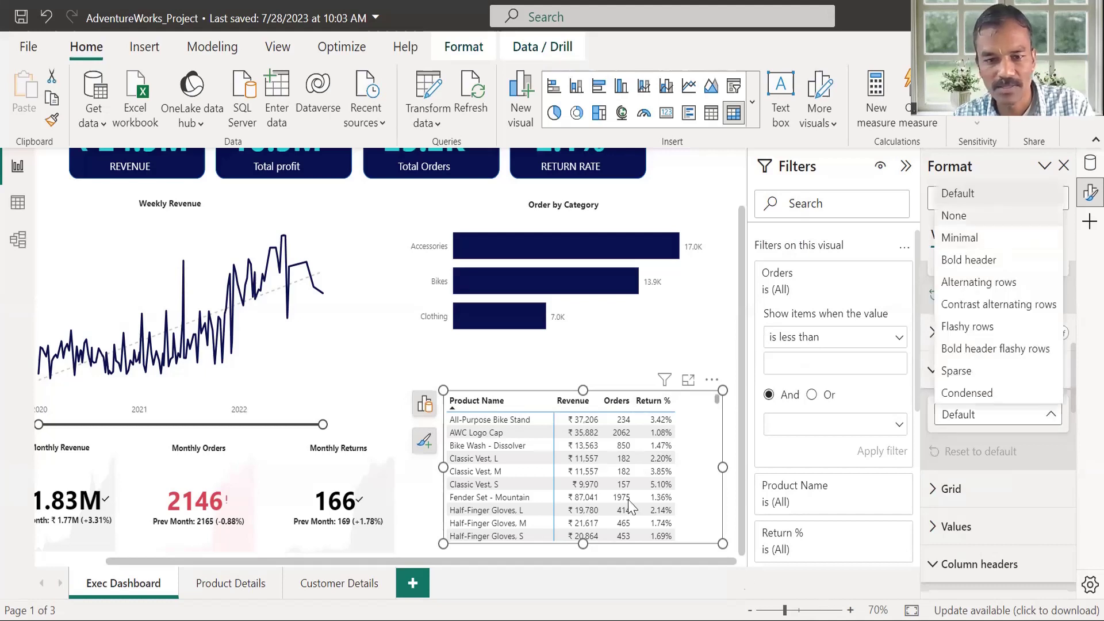
pyautogui.click(507, 460)
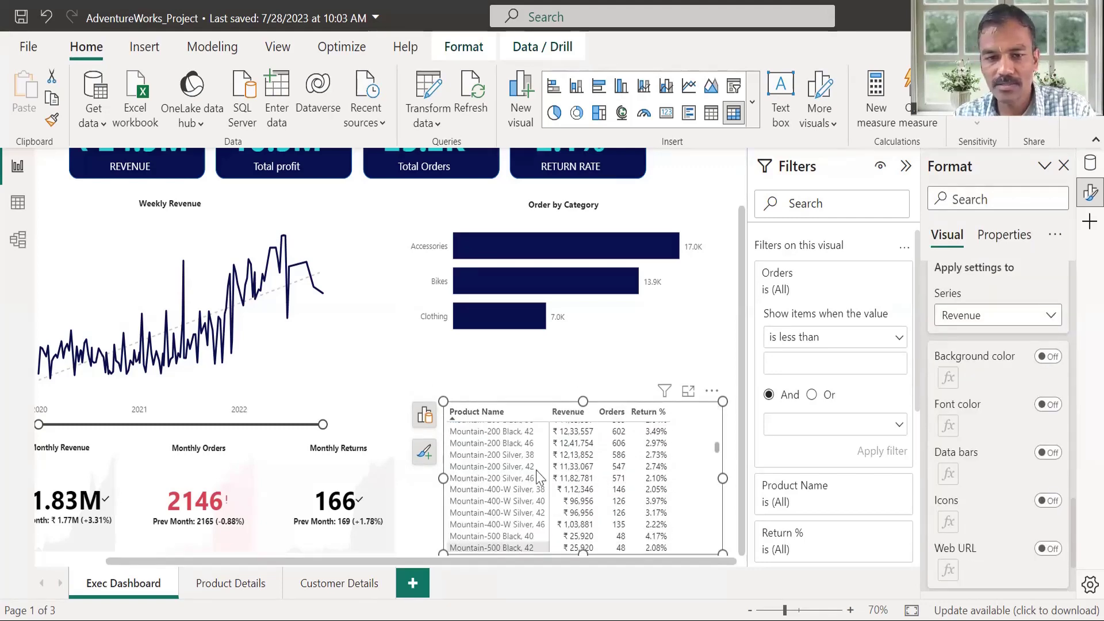
pyautogui.press('Escape')
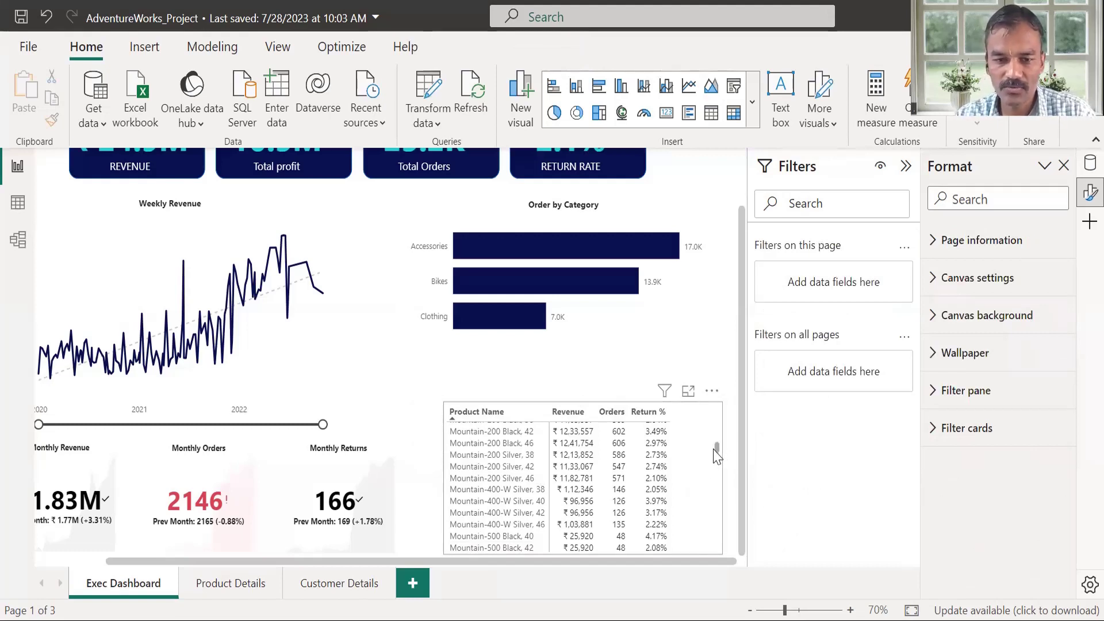
pyautogui.moveTo(717, 451); pyautogui.dragTo(717, 406)
# Step: Turn on data bars for the matrix's Orders series in the cell elements settings
pyautogui.click(608, 437)
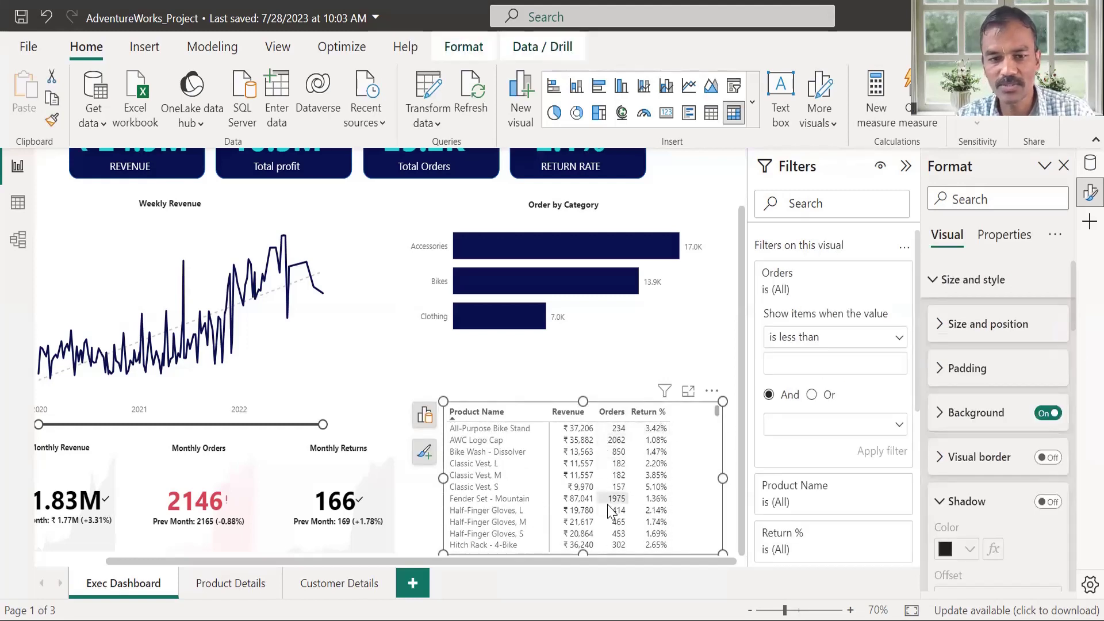
pyautogui.scroll(-4, 692, 463)
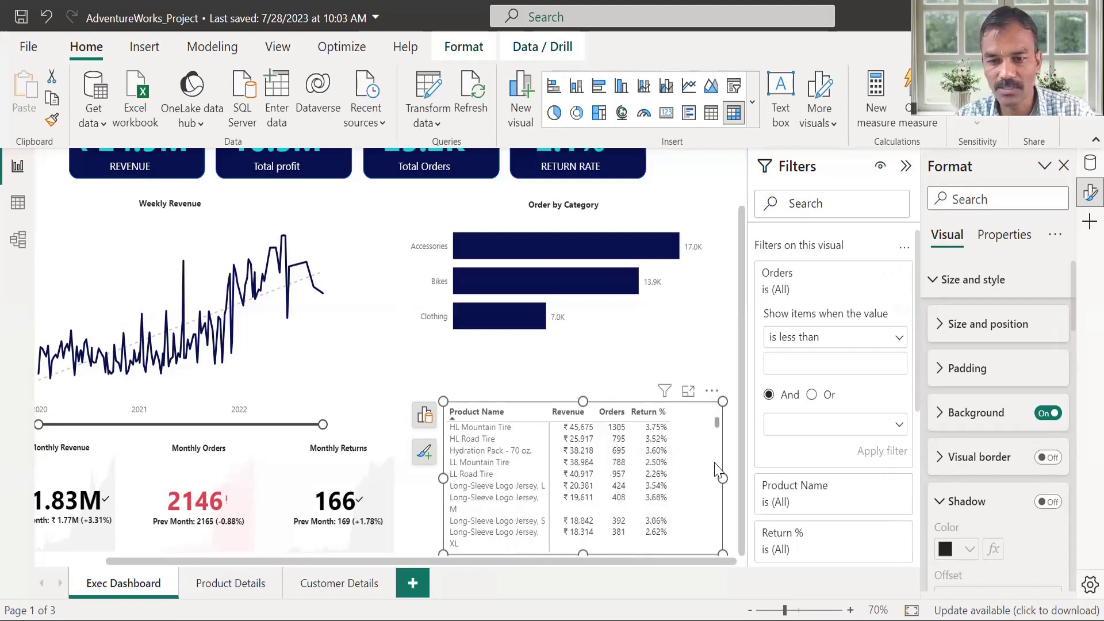
pyautogui.moveTo(1070, 339); pyautogui.dragTo(1076, 493)
pyautogui.scroll(-5, 1076, 493)
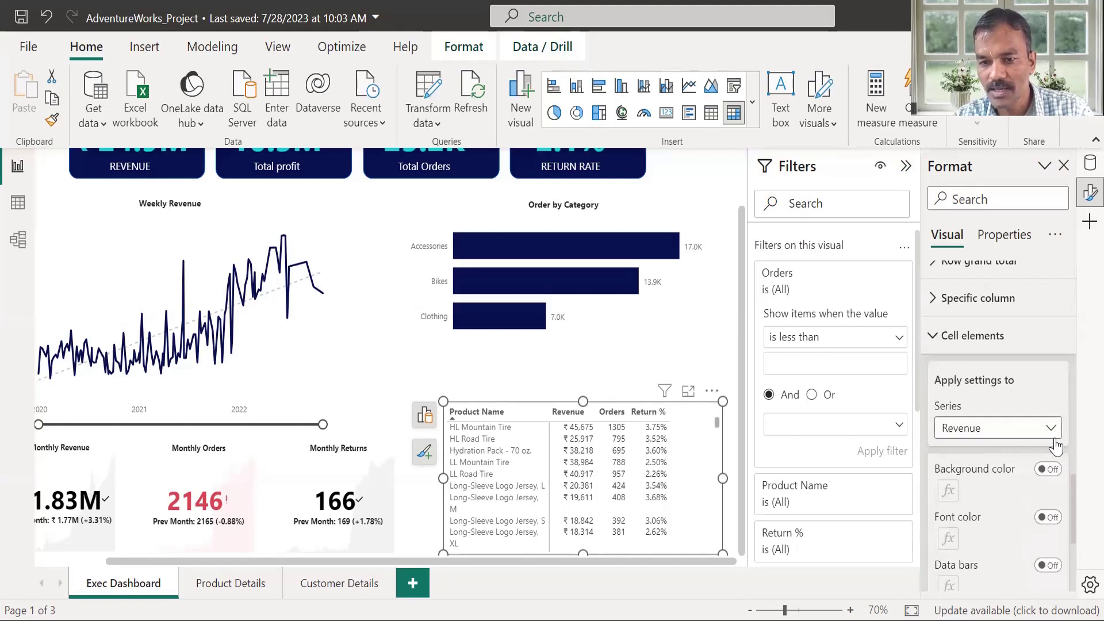
pyautogui.click(1054, 438)
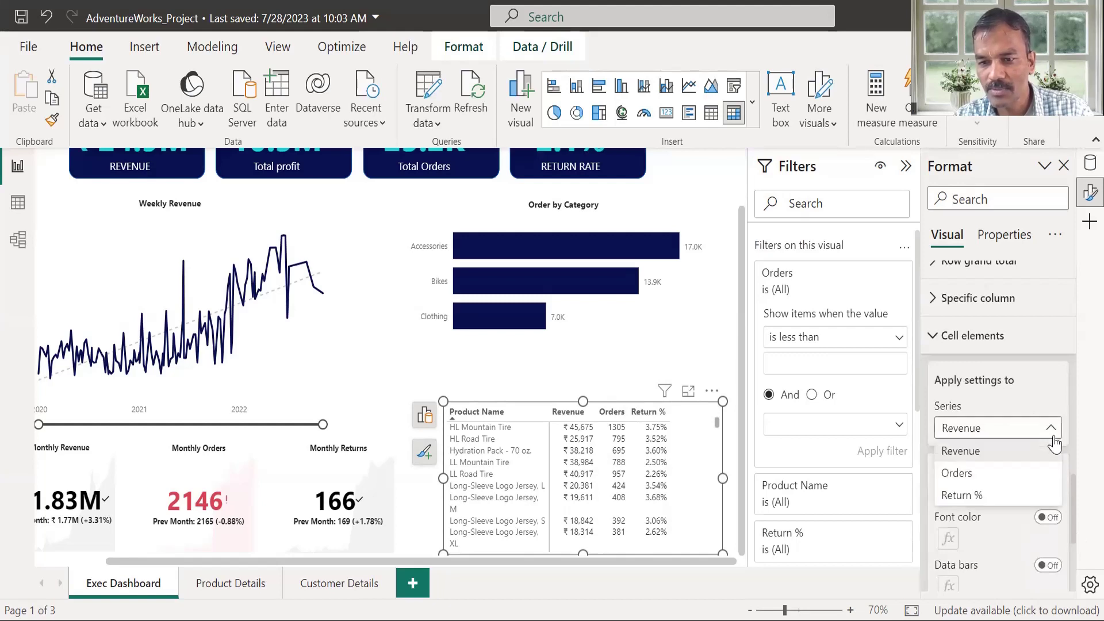
pyautogui.click(959, 475)
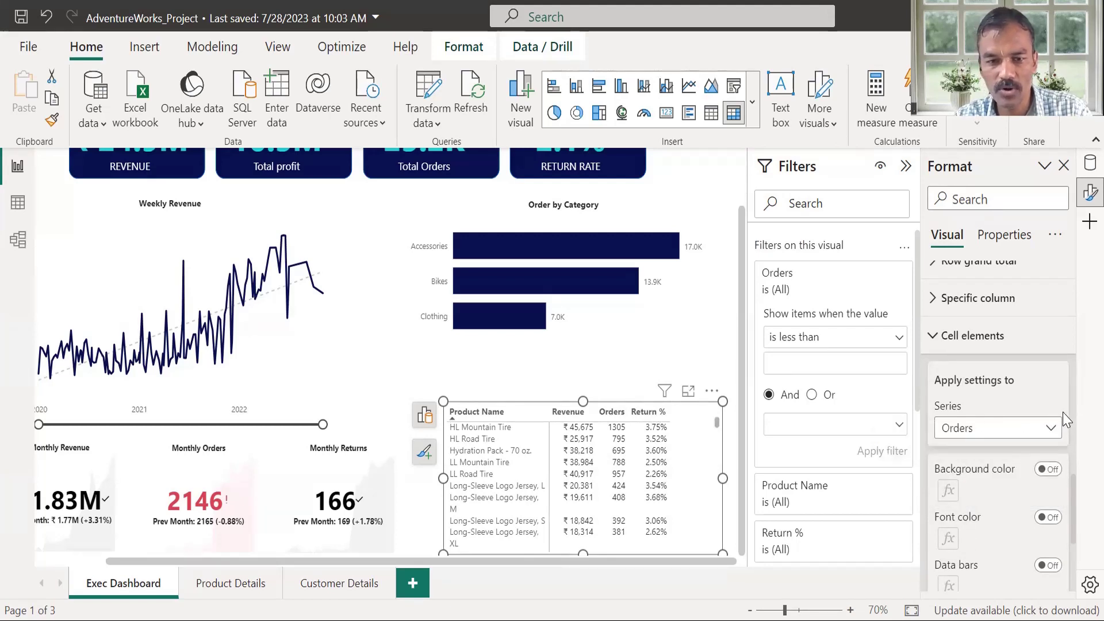
pyautogui.scroll(-3, 1070, 518)
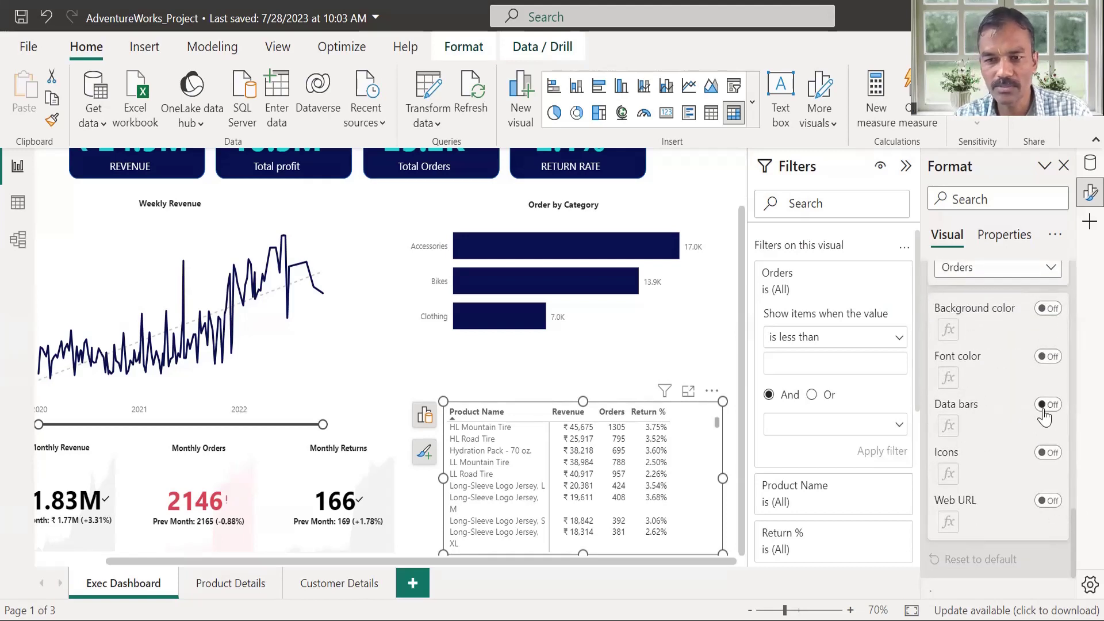
pyautogui.click(1048, 410)
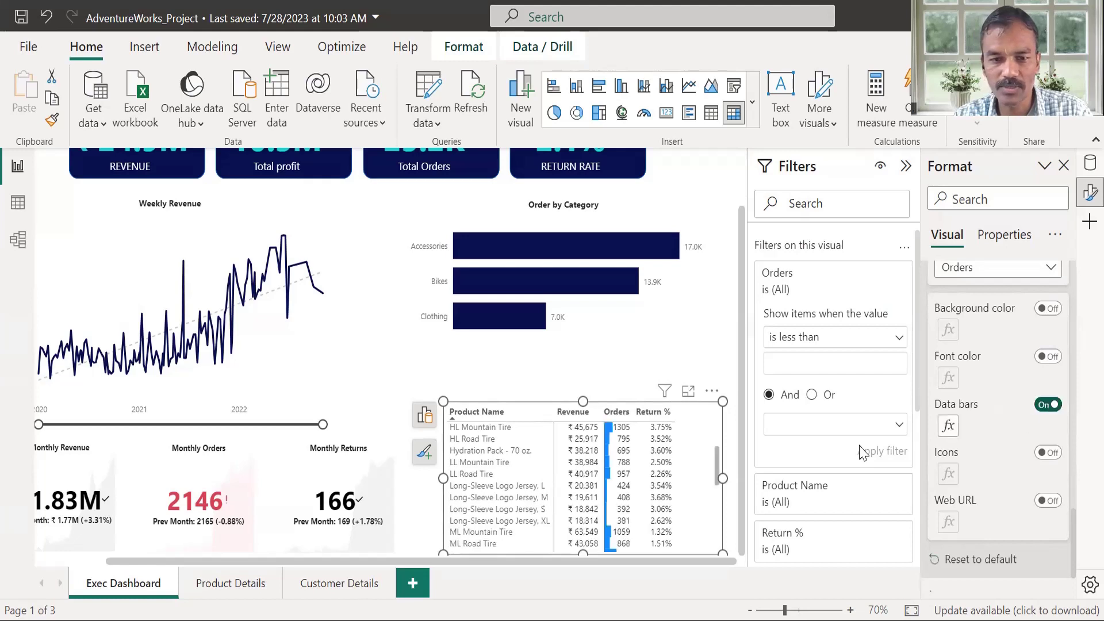
# Step: Color the Orders data bars light grey for positive and pink for negative values, and set them to show the bar only
pyautogui.click(947, 426)
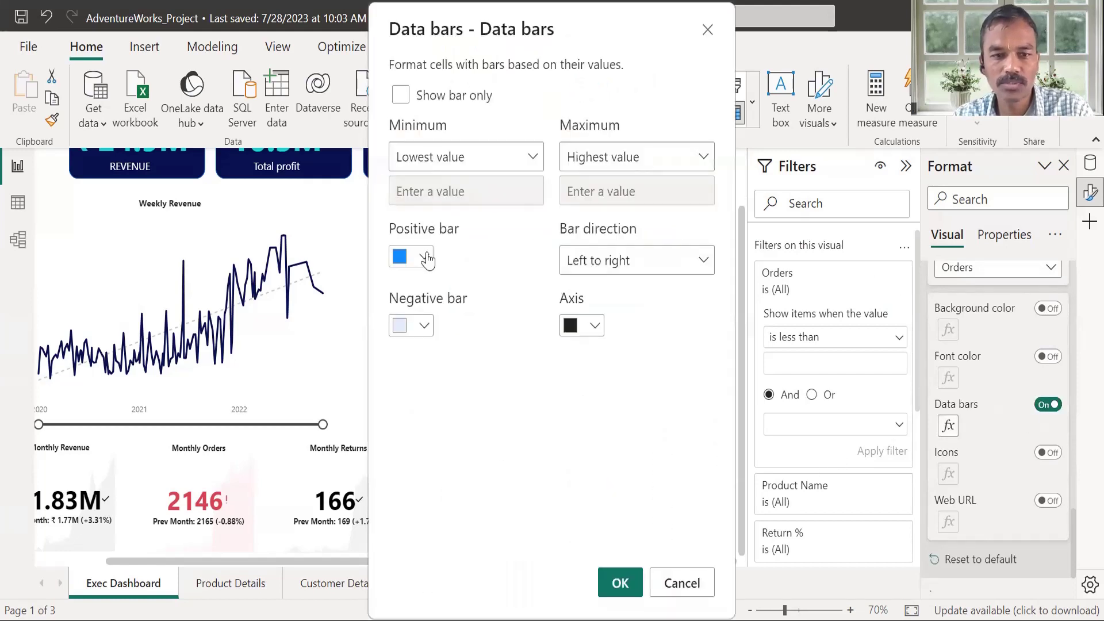
pyautogui.click(425, 256)
pyautogui.click(409, 369)
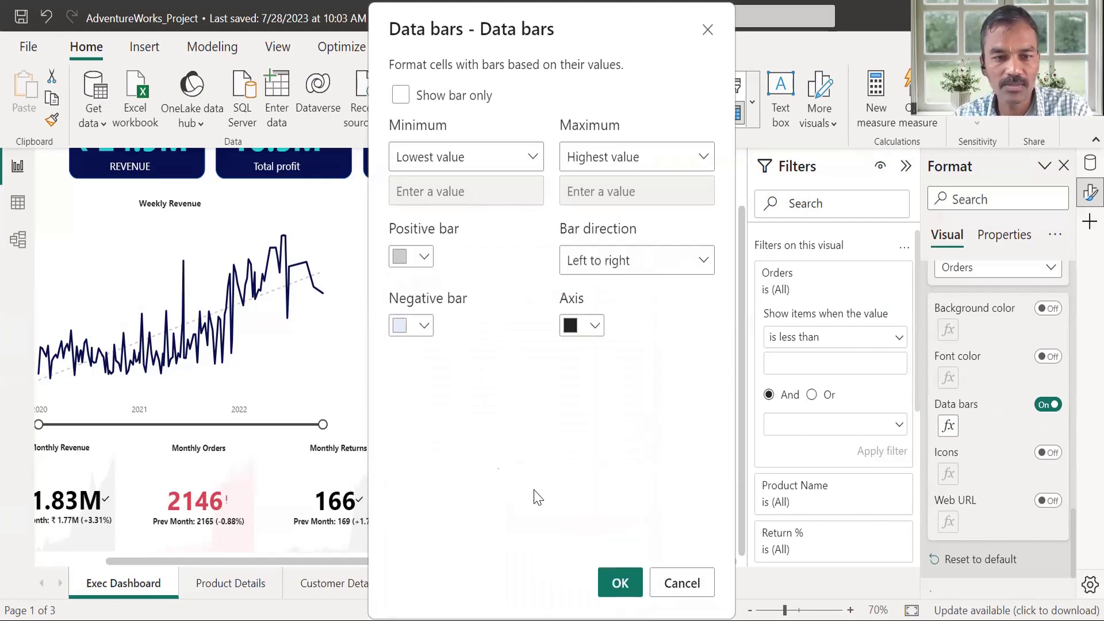
pyautogui.click(424, 325)
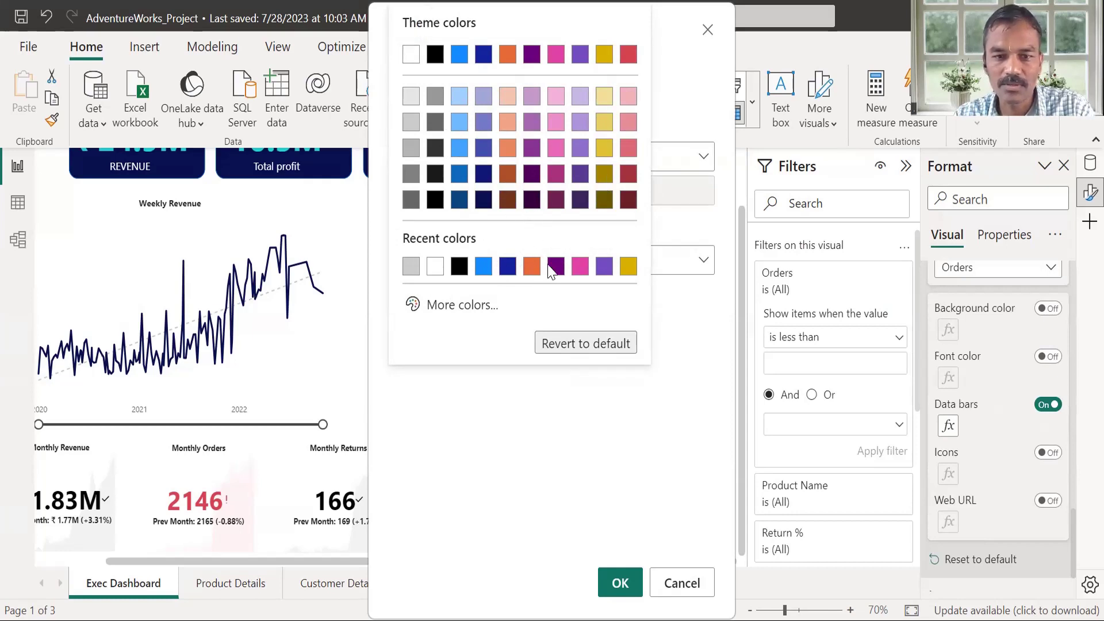
pyautogui.click(581, 267)
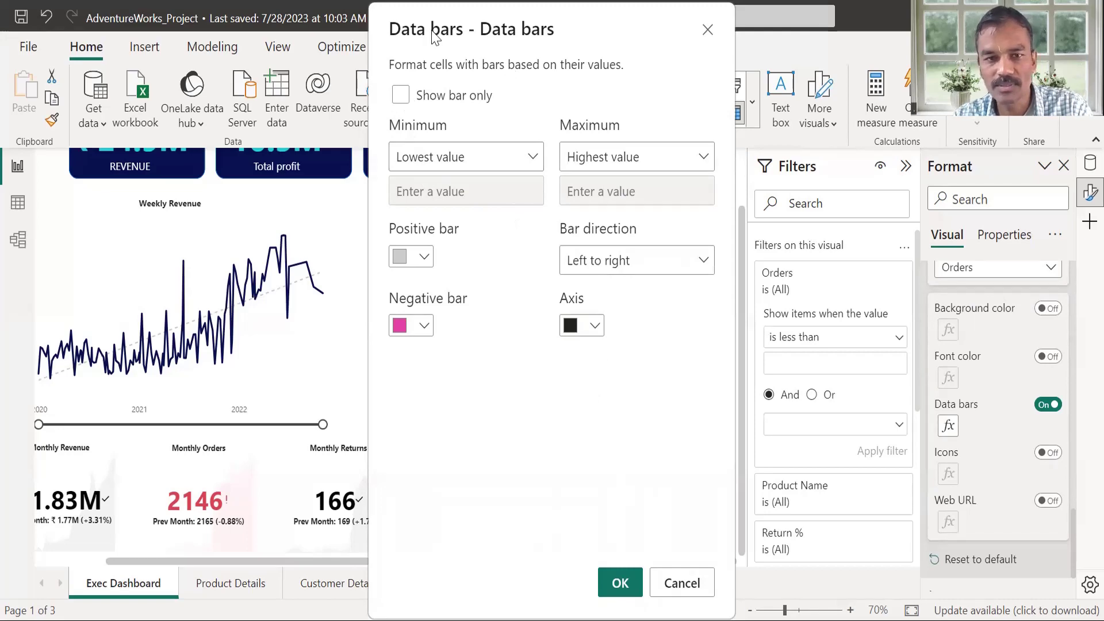
pyautogui.moveTo(435, 36); pyautogui.dragTo(221, 42)
pyautogui.click(185, 101)
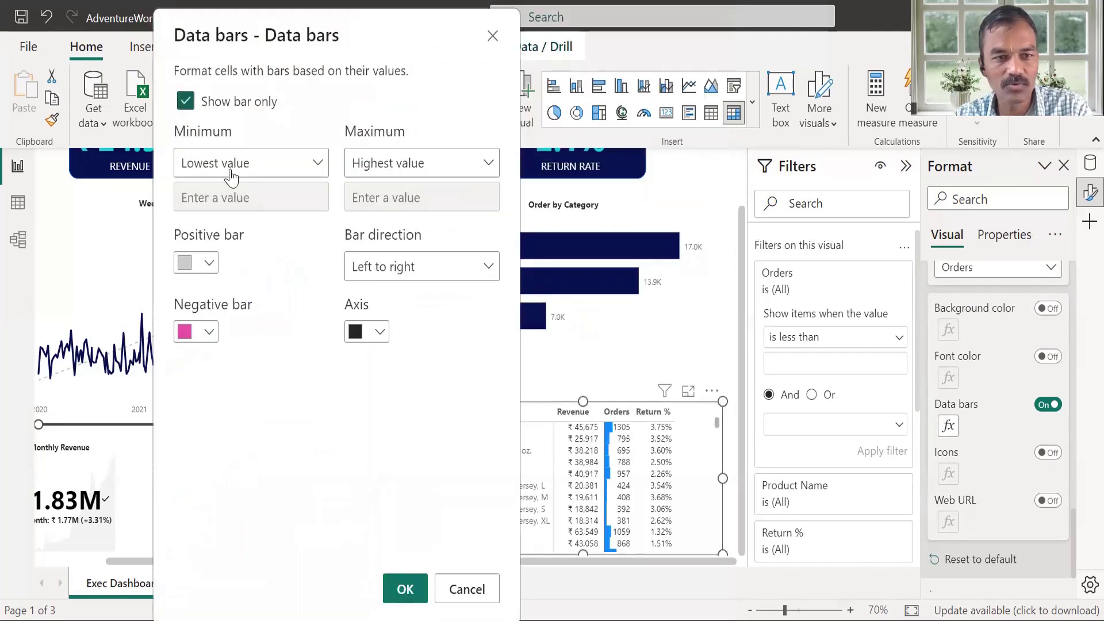
pyautogui.click(395, 595)
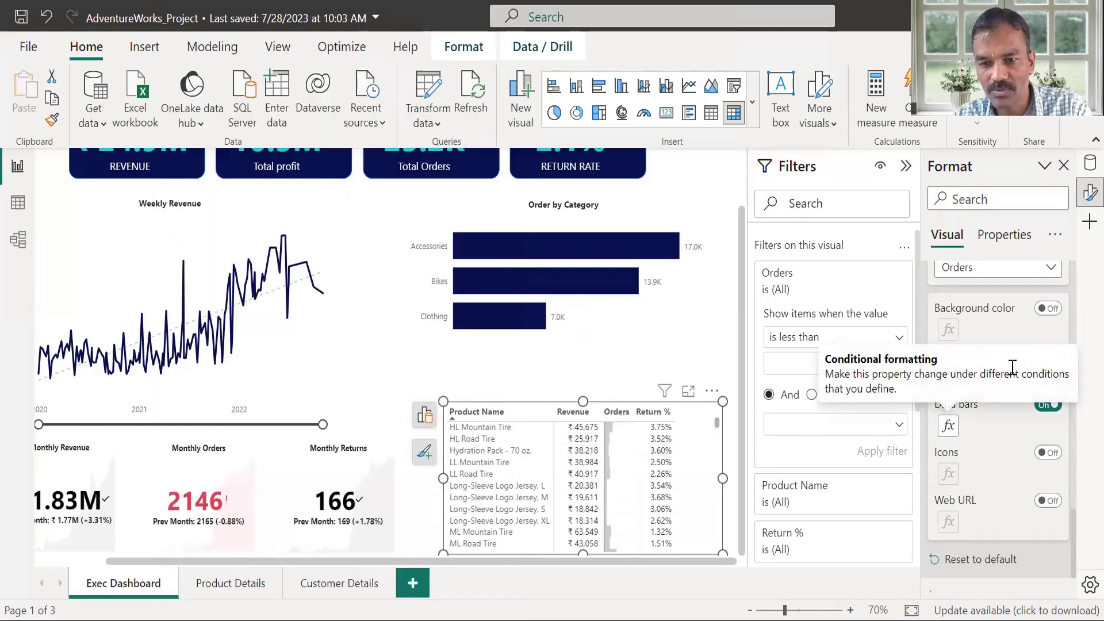
# Step: Turn off the bar-only option so the Orders column displays its numbers together with the data bars
pyautogui.click(947, 426)
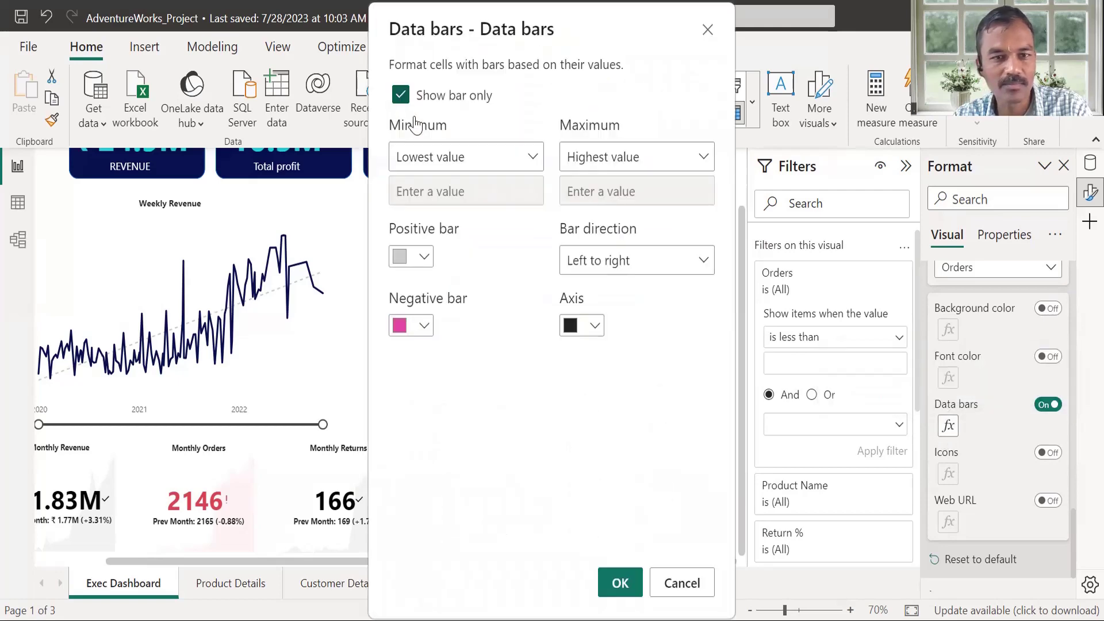
pyautogui.click(401, 94)
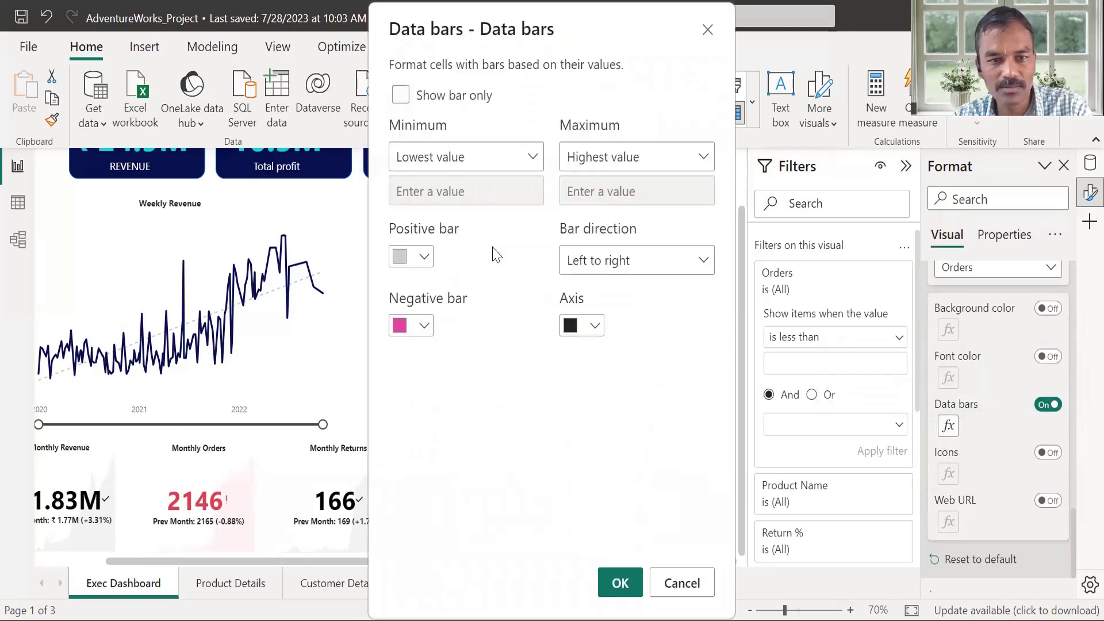
pyautogui.click(618, 582)
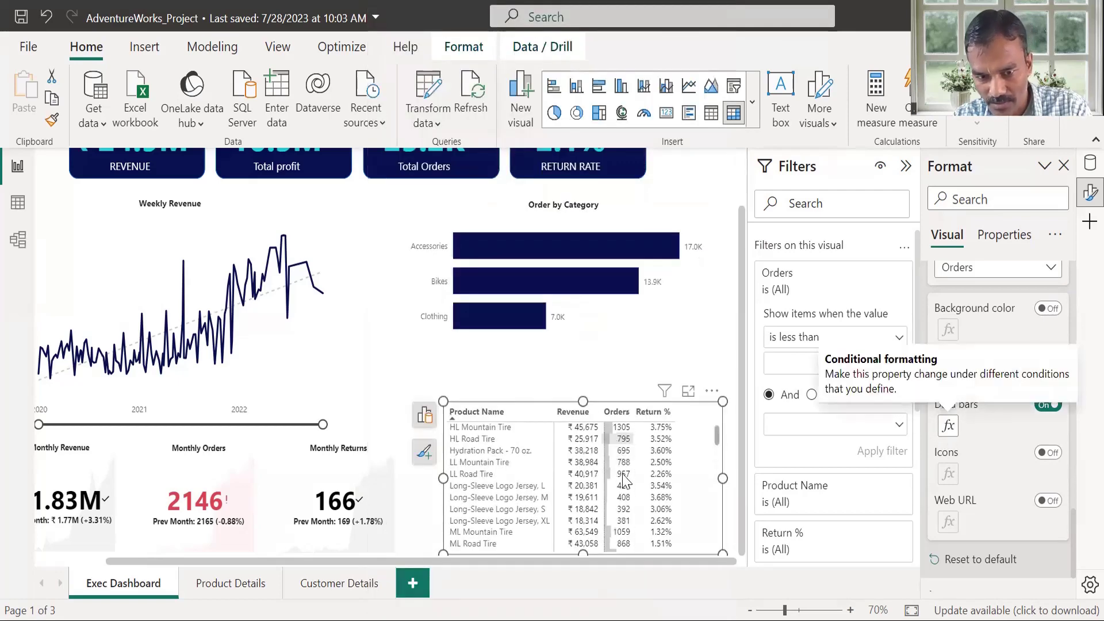
pyautogui.scroll(4, 717, 430)
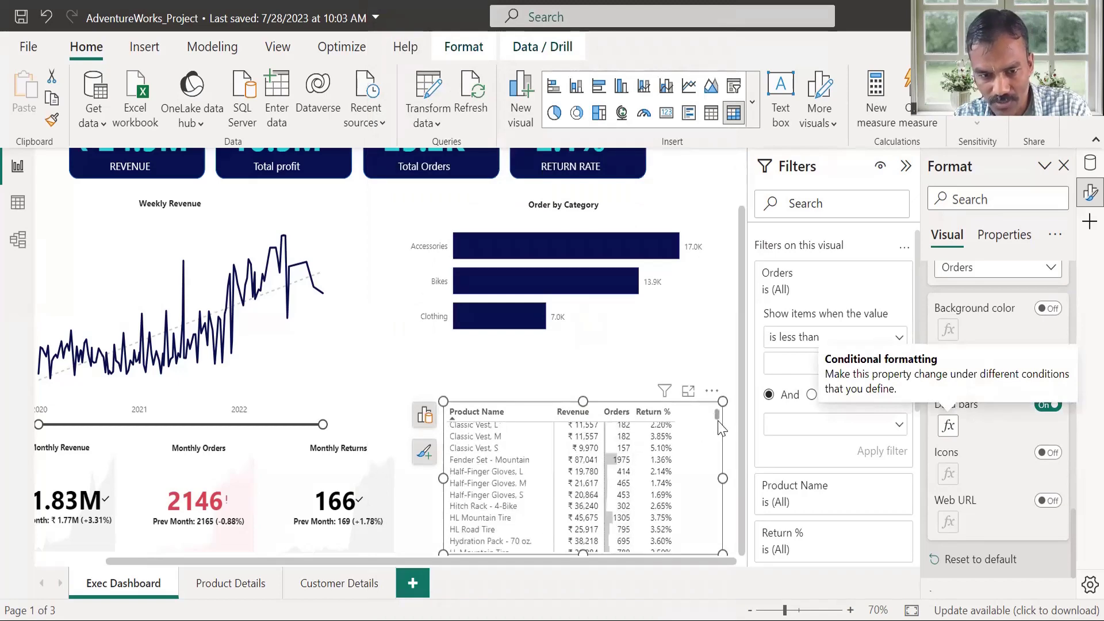
pyautogui.moveTo(723, 424); pyautogui.dragTo(719, 551)
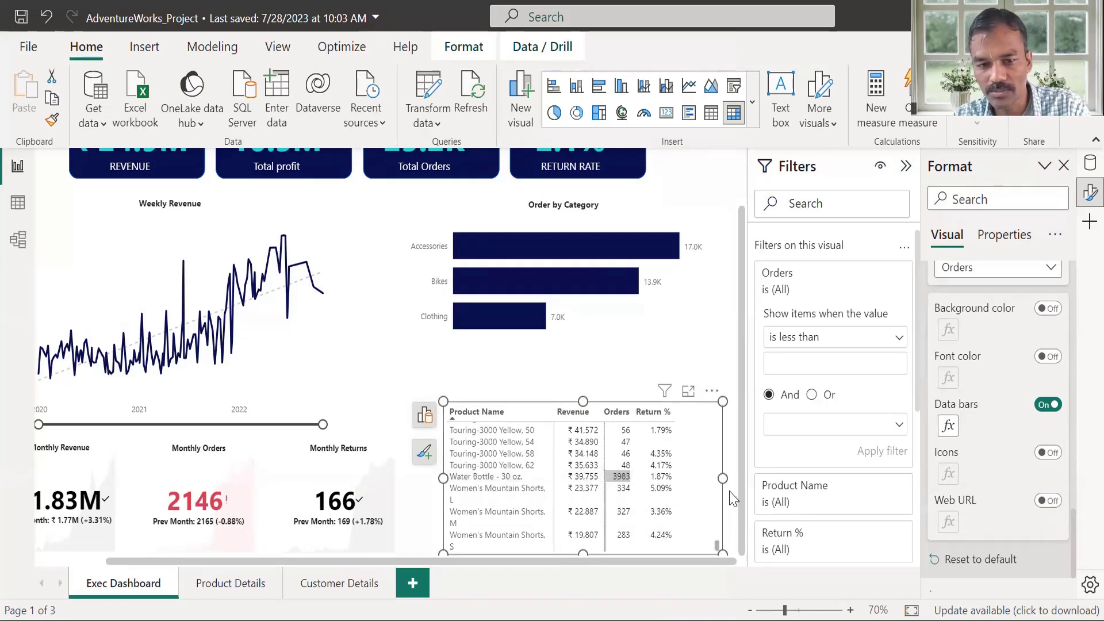
pyautogui.moveTo(719, 549); pyautogui.dragTo(716, 414)
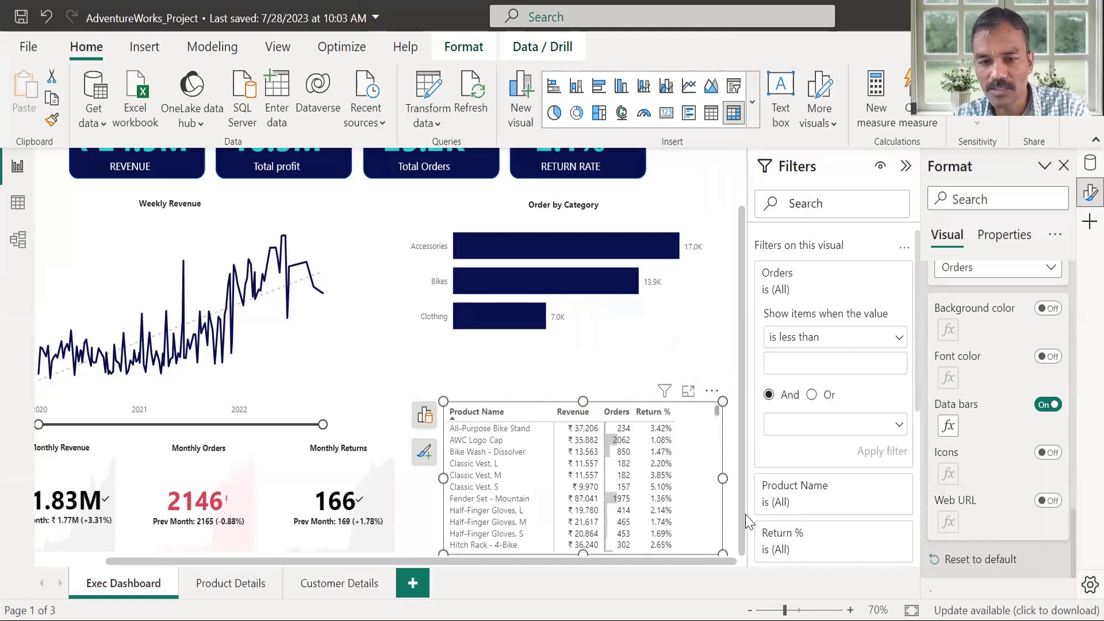
pyautogui.scroll(1, 753, 520)
pyautogui.scroll(-1, 753, 520)
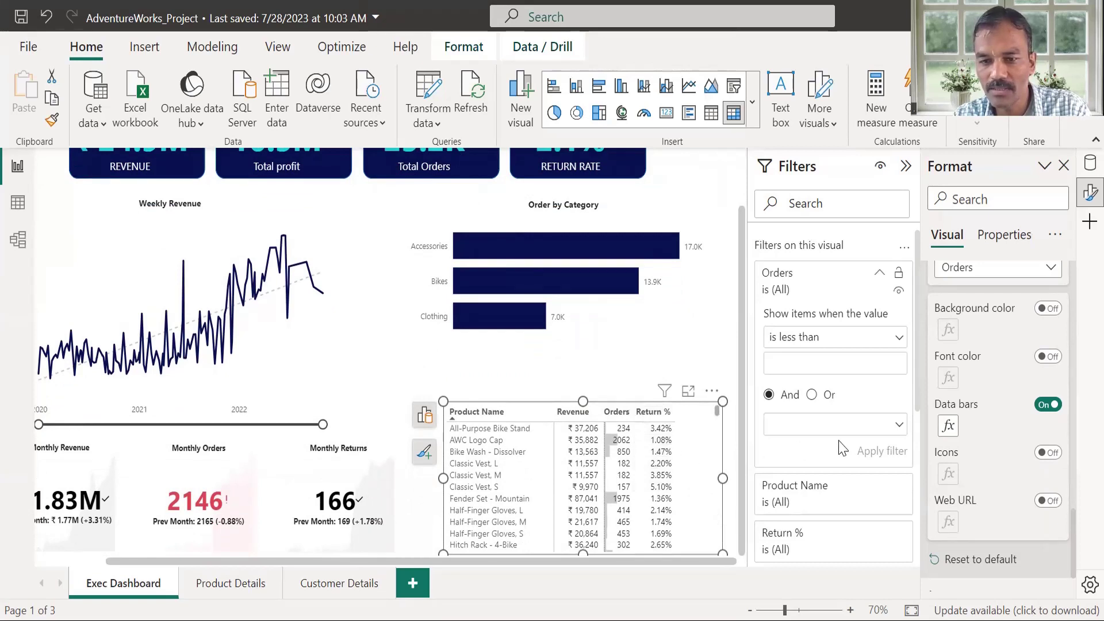
# Step: Turn on conditional background color for the matrix's Return % series
pyautogui.click(1057, 269)
pyautogui.click(1000, 358)
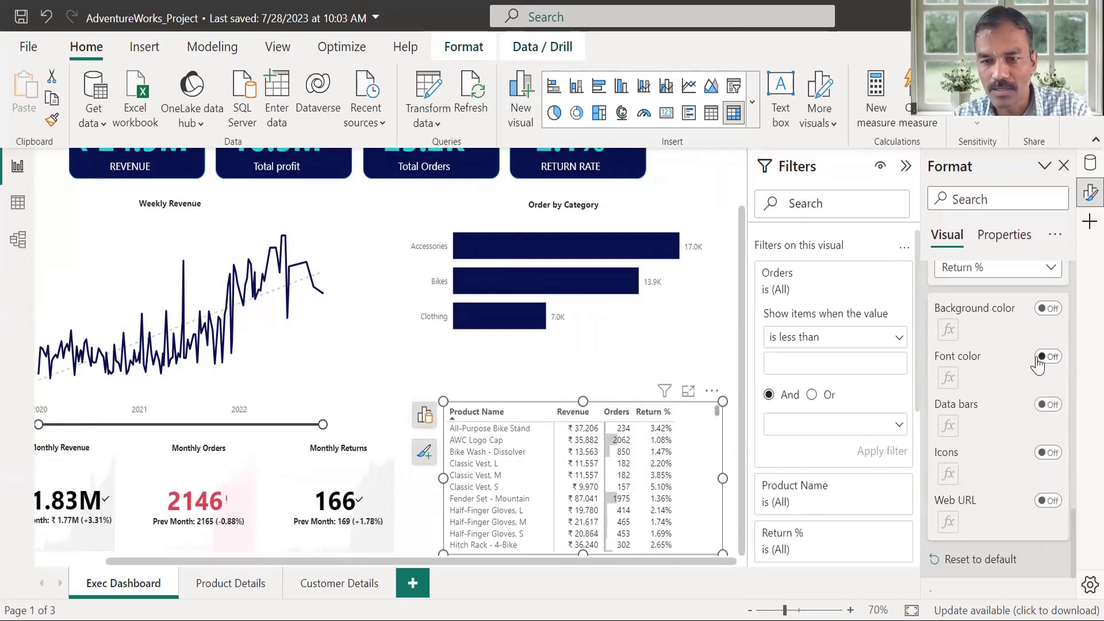
pyautogui.click(1056, 311)
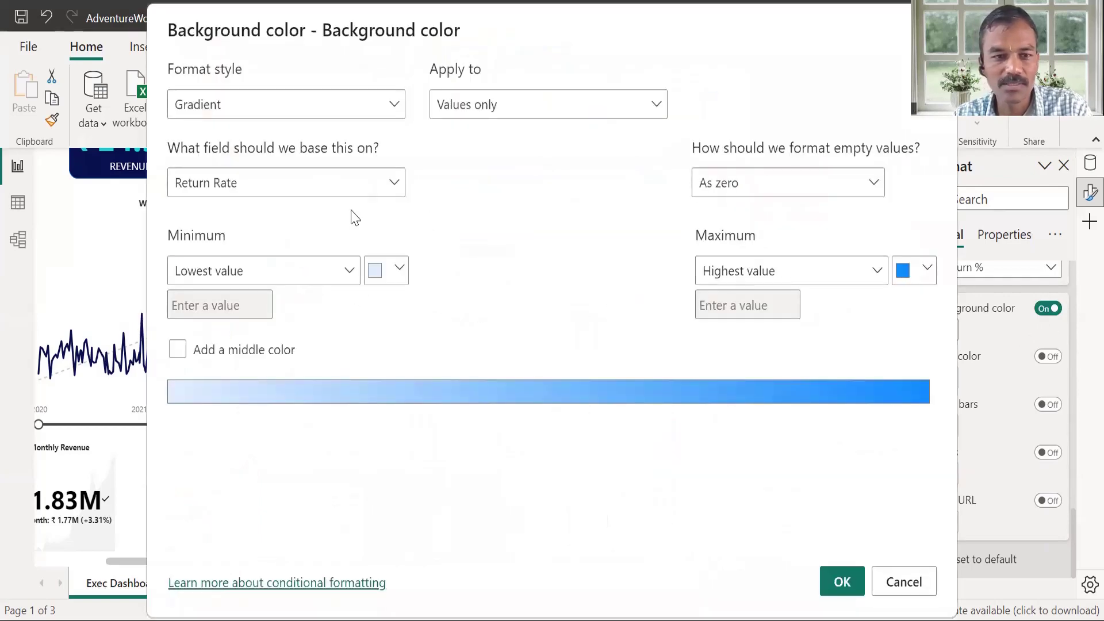
# Step: Set the Return % background gradient to light grey for the lowest value and red for the highest value, and apply it
pyautogui.click(879, 278)
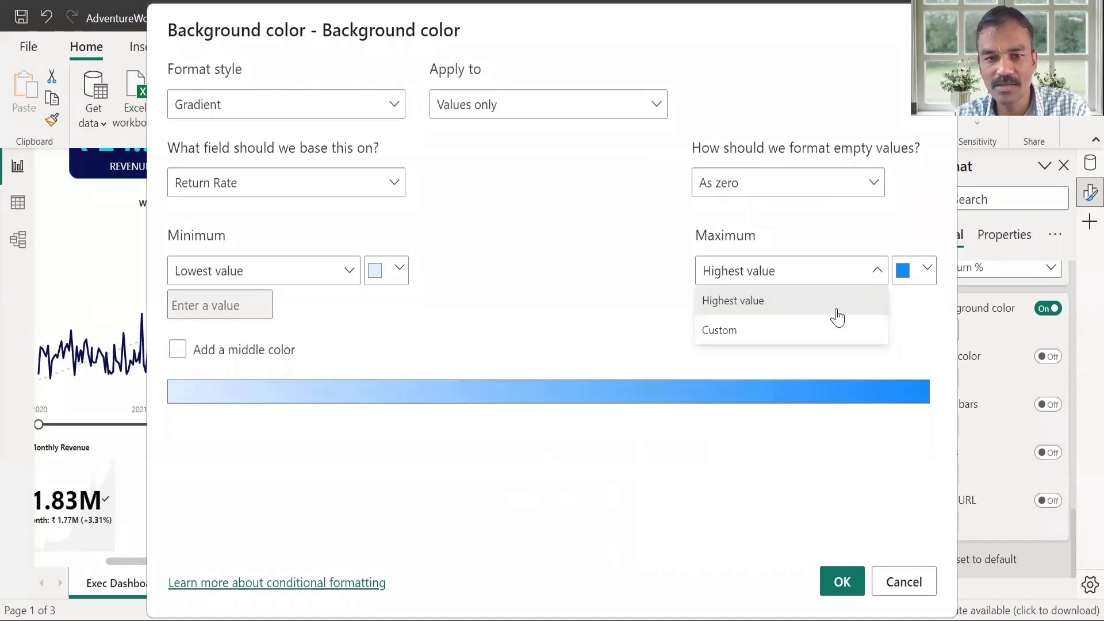
pyautogui.click(931, 292)
pyautogui.click(931, 283)
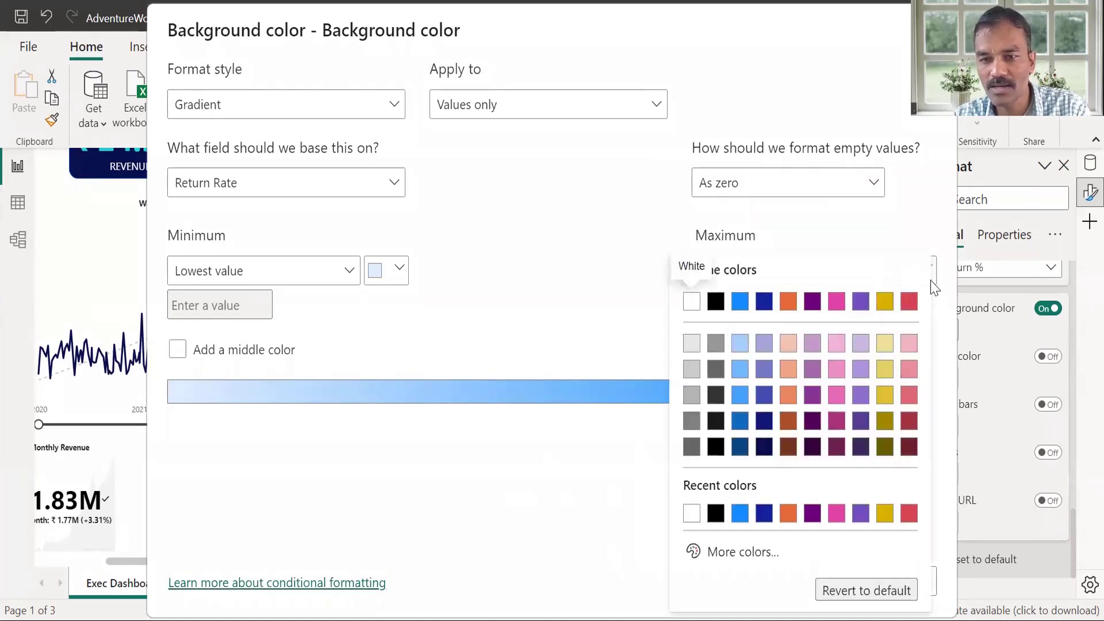
pyautogui.click(910, 304)
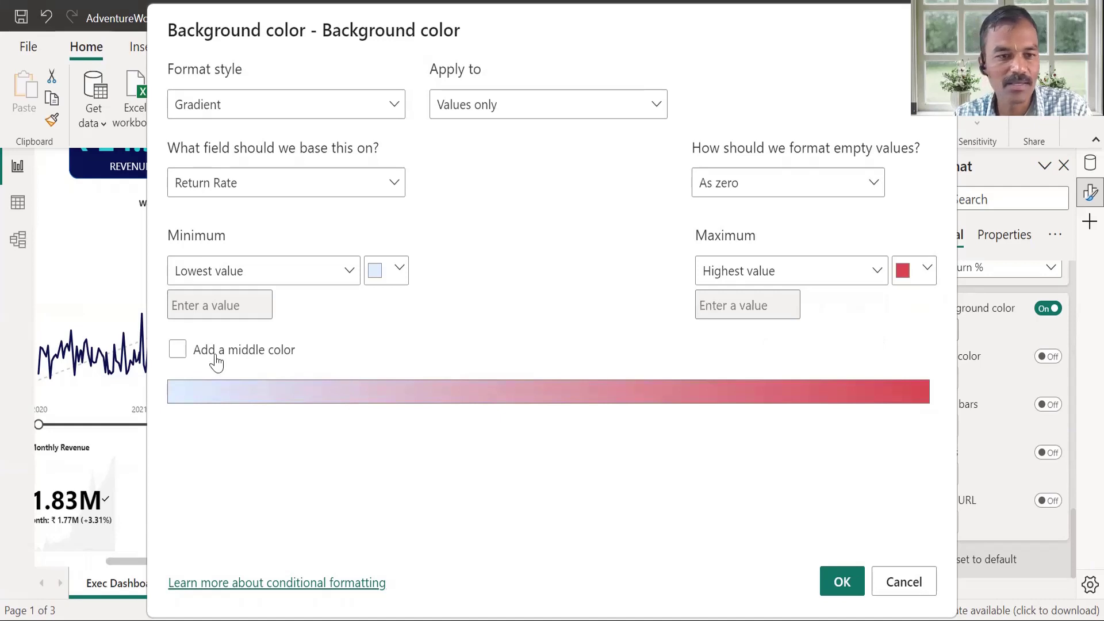
pyautogui.click(401, 269)
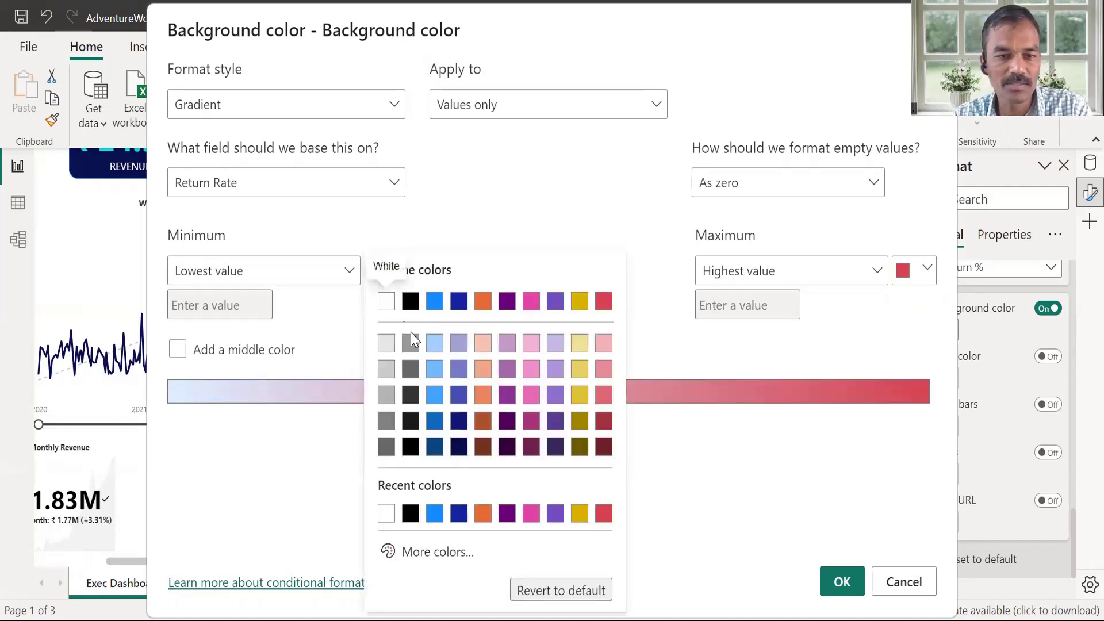
pyautogui.click(387, 372)
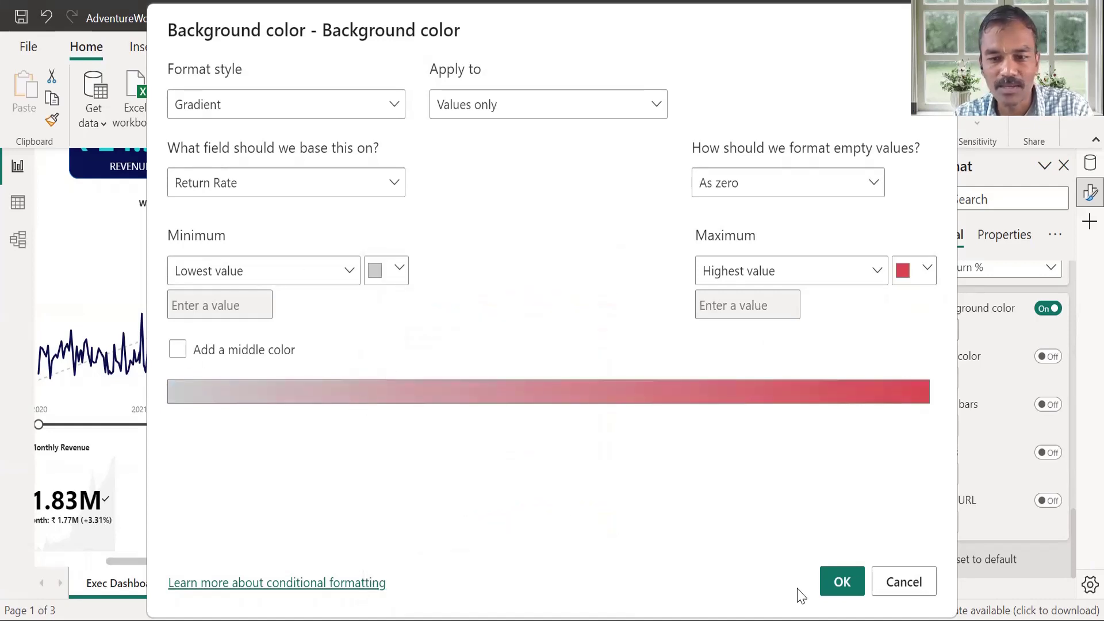
pyautogui.click(391, 106)
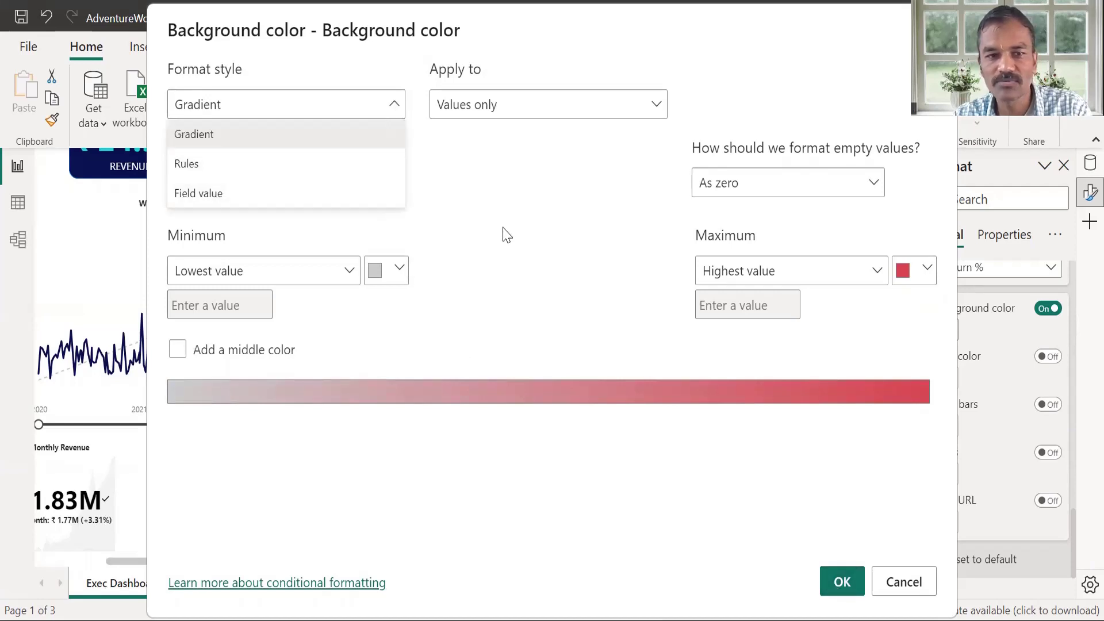
pyautogui.click(529, 198)
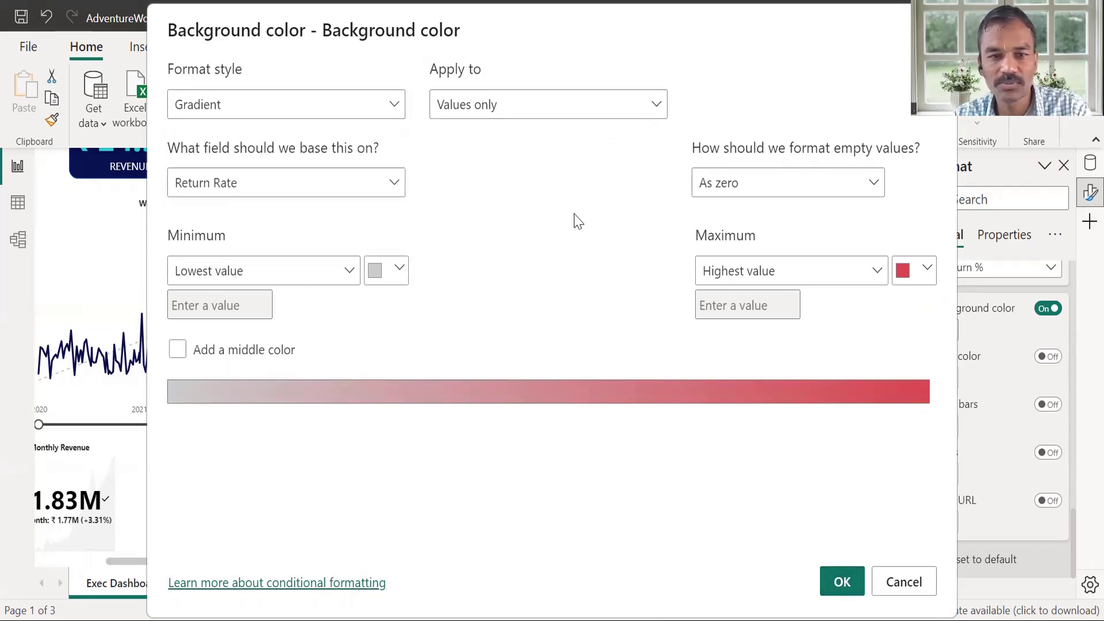
pyautogui.click(841, 584)
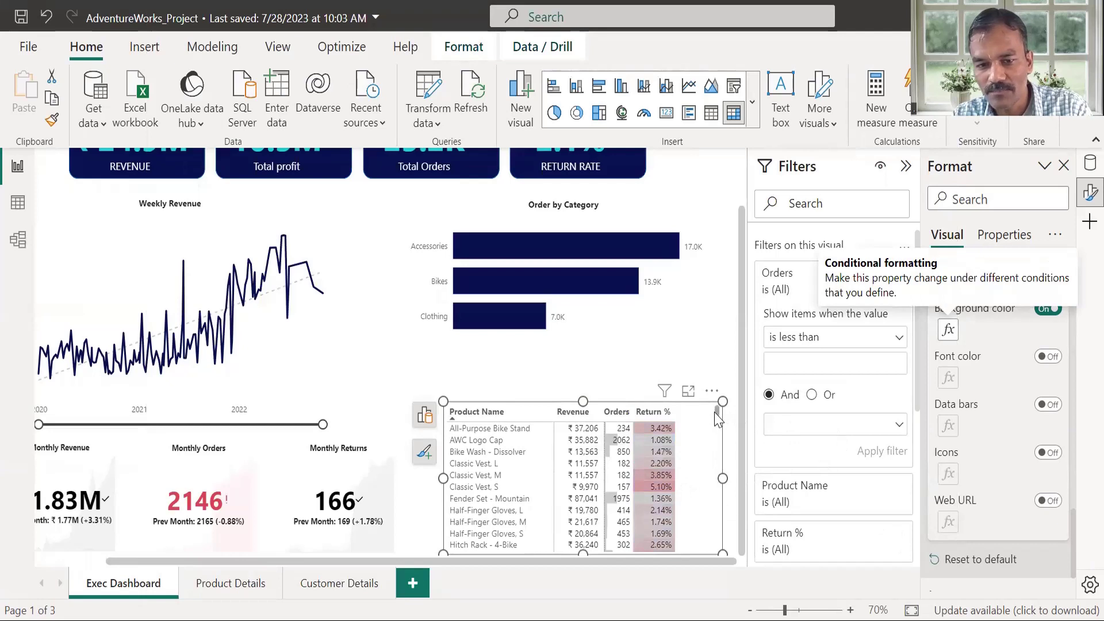
# Step: Examine the Return % color grading and Orders data bars across the matrix's product rows
pyautogui.moveTo(719, 413); pyautogui.dragTo(717, 442)
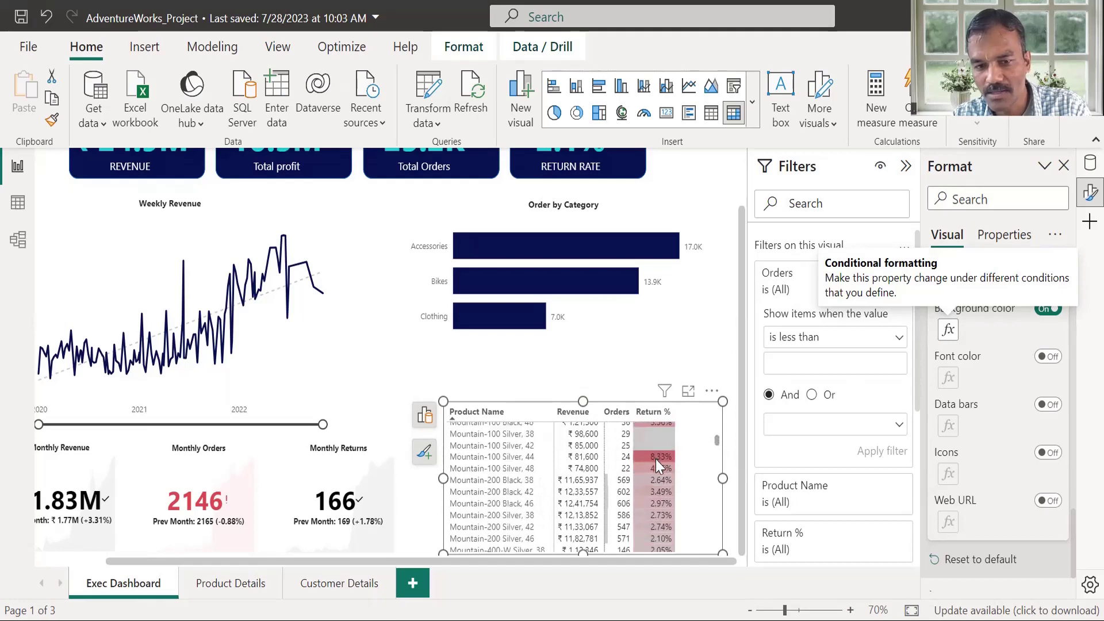
pyautogui.scroll(-1, 720, 463)
pyautogui.scroll(-15, 720, 468)
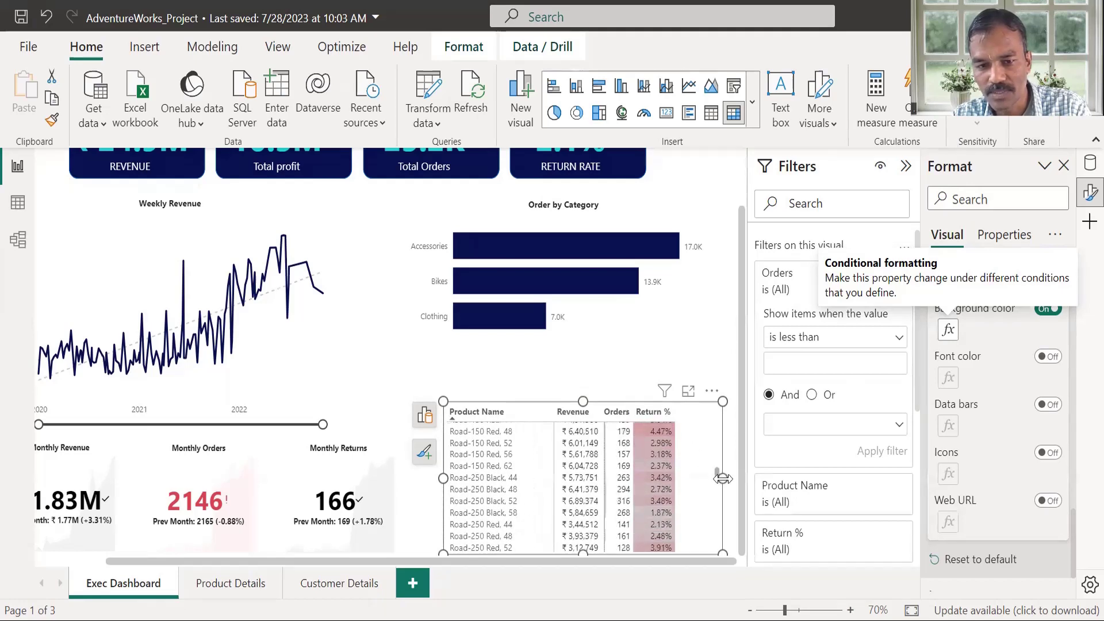
pyautogui.moveTo(721, 553); pyautogui.dragTo(717, 500)
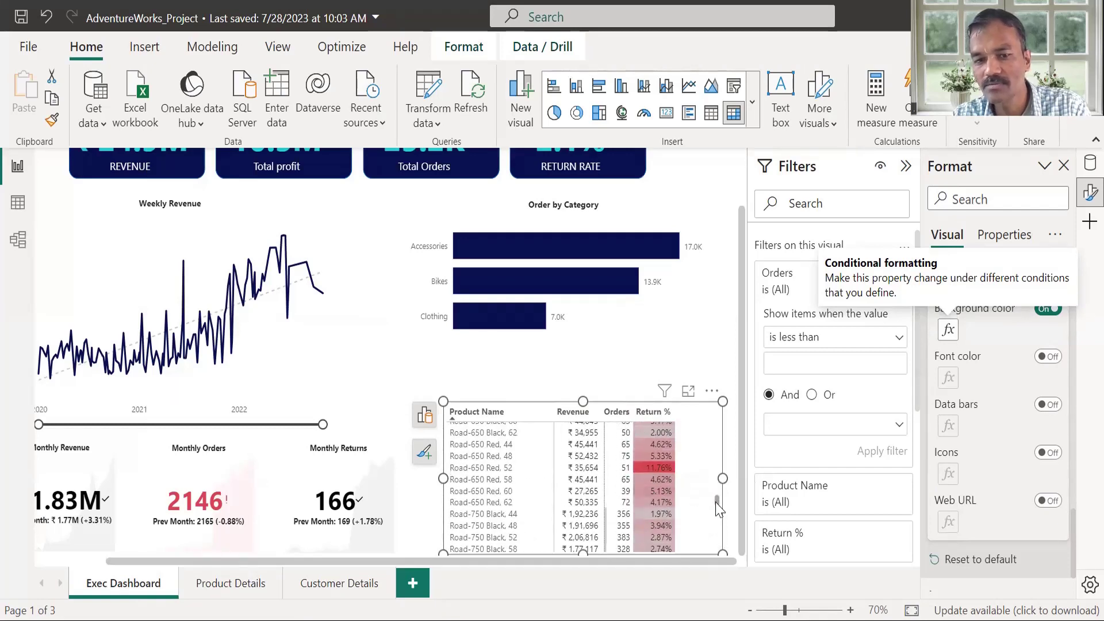
pyautogui.moveTo(716, 502)
pyautogui.mouseDown()
pyautogui.moveTo(715, 489)
pyautogui.moveTo(716, 502)
pyautogui.mouseUp()
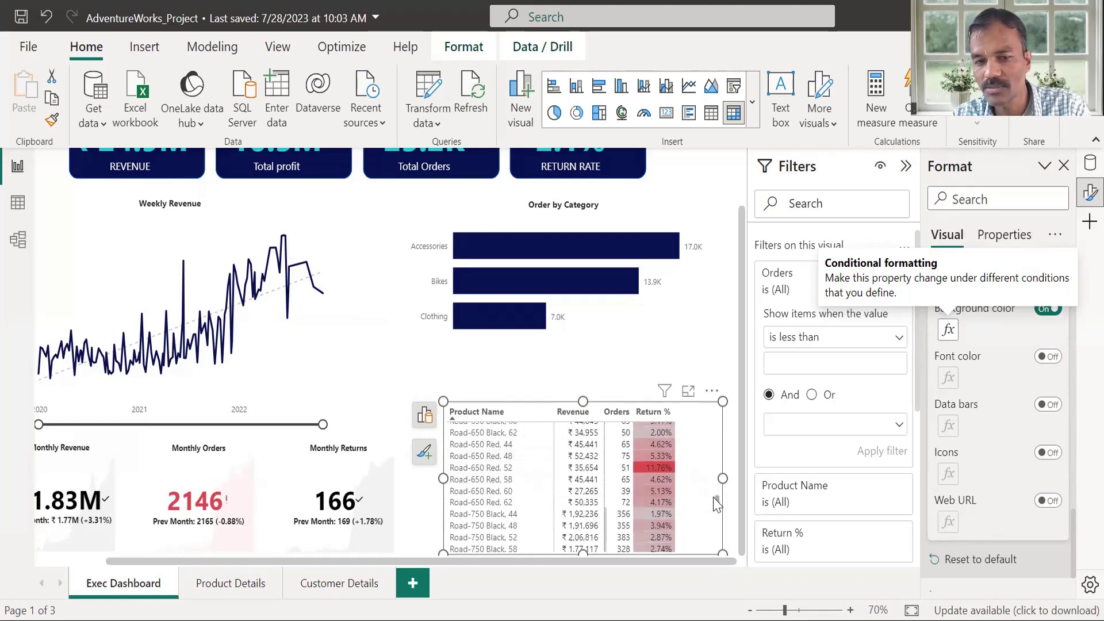
pyautogui.moveTo(719, 506); pyautogui.dragTo(706, 389)
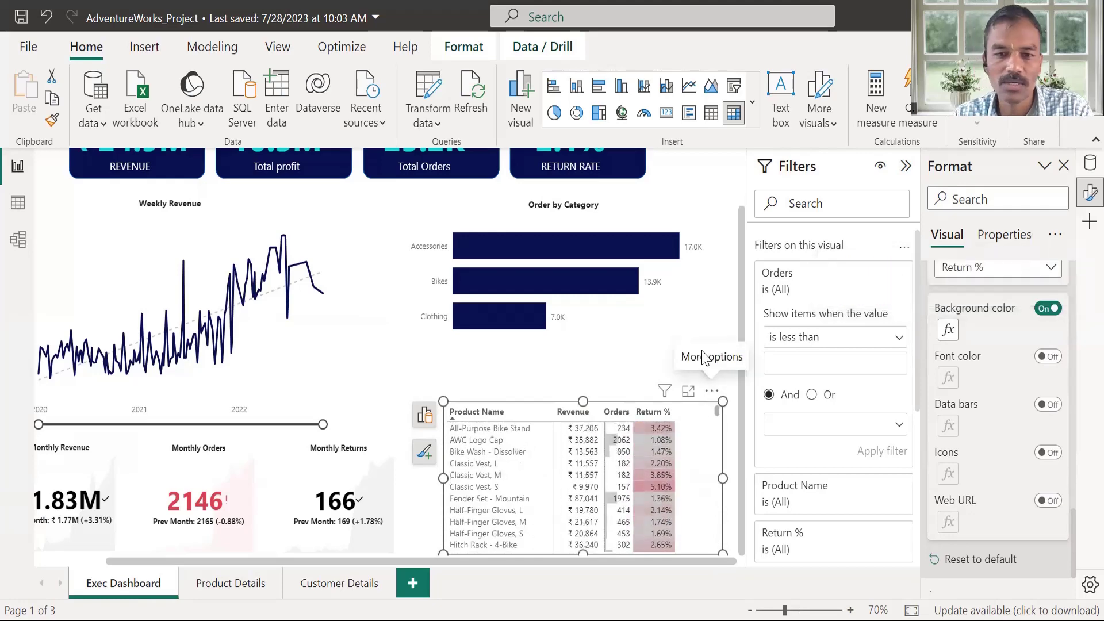
# Step: Move the matrix slightly up and to the left beneath the Order by Category chart, and deselect it
pyautogui.moveTo(671, 465); pyautogui.dragTo(651, 446)
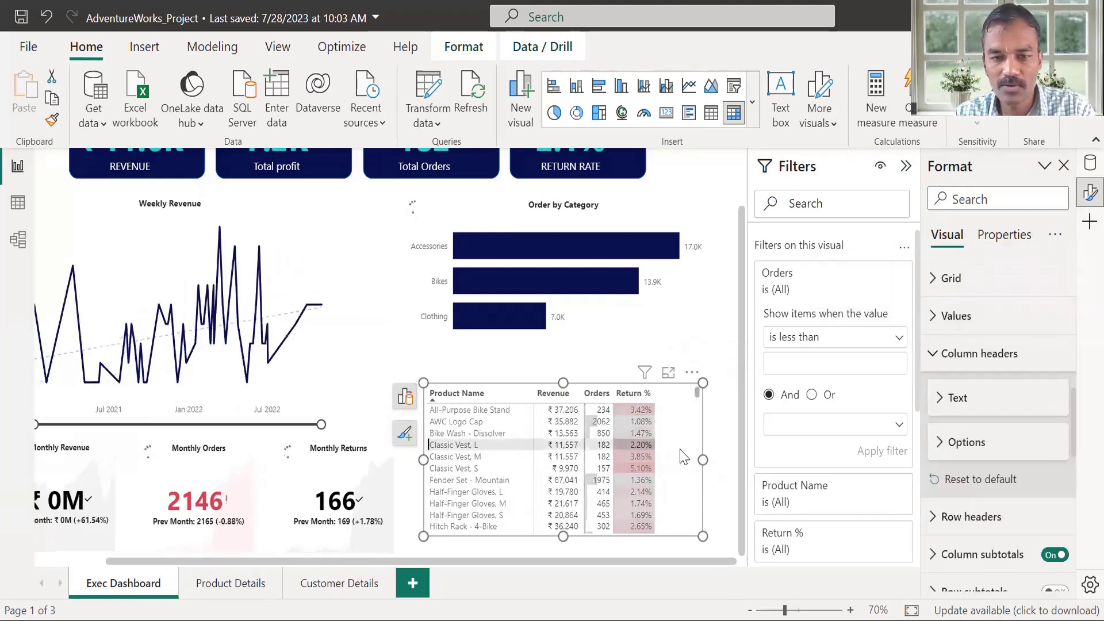
pyautogui.click(696, 430)
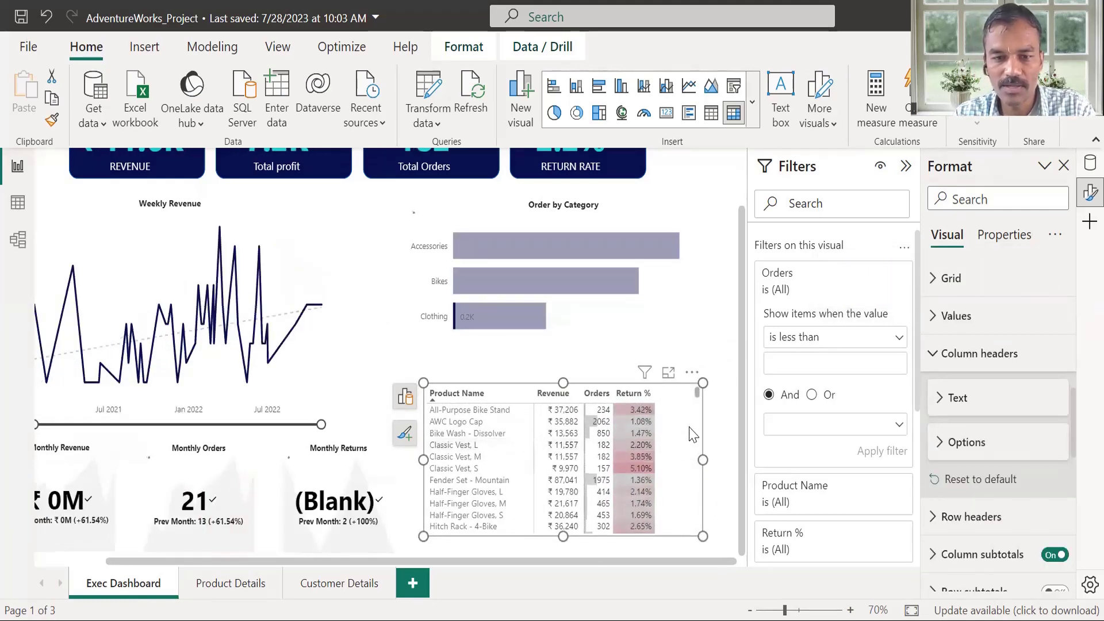
pyautogui.click(729, 430)
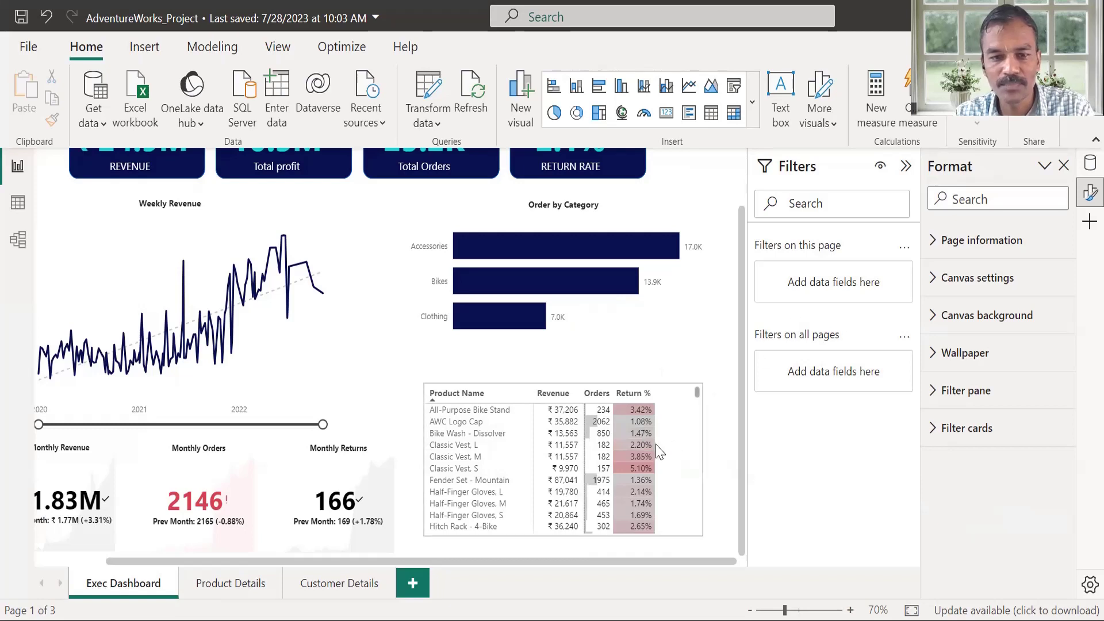
# Step: Filter the matrix's Product Name with Top N filtering to the top 10 items by Total Orders
pyautogui.click(670, 452)
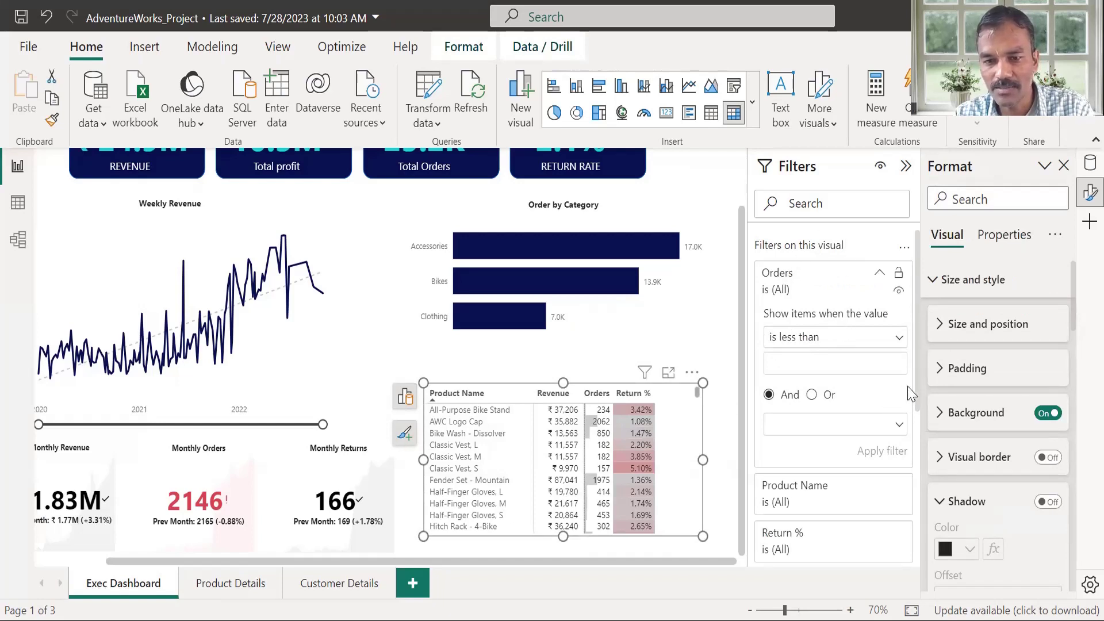
pyautogui.scroll(-3, 914, 437)
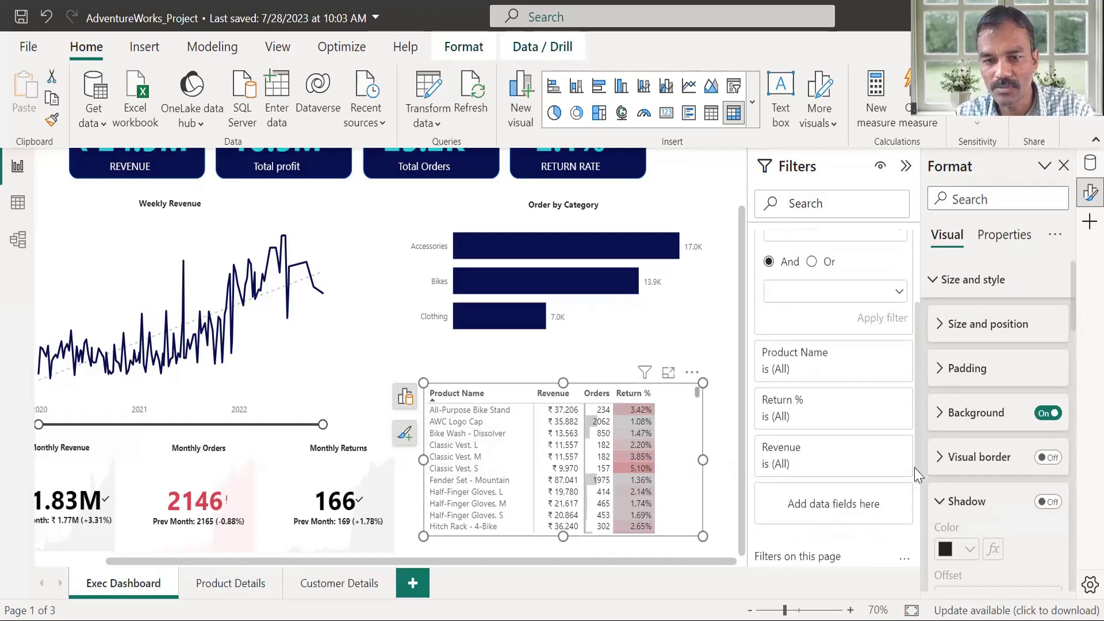
pyautogui.click(819, 357)
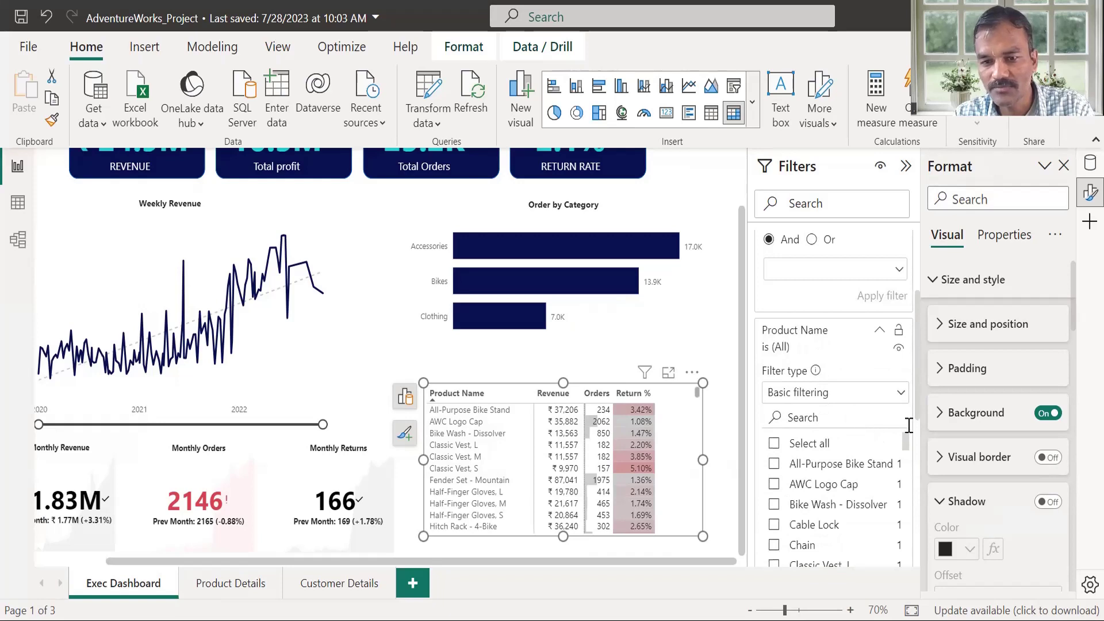
pyautogui.click(894, 393)
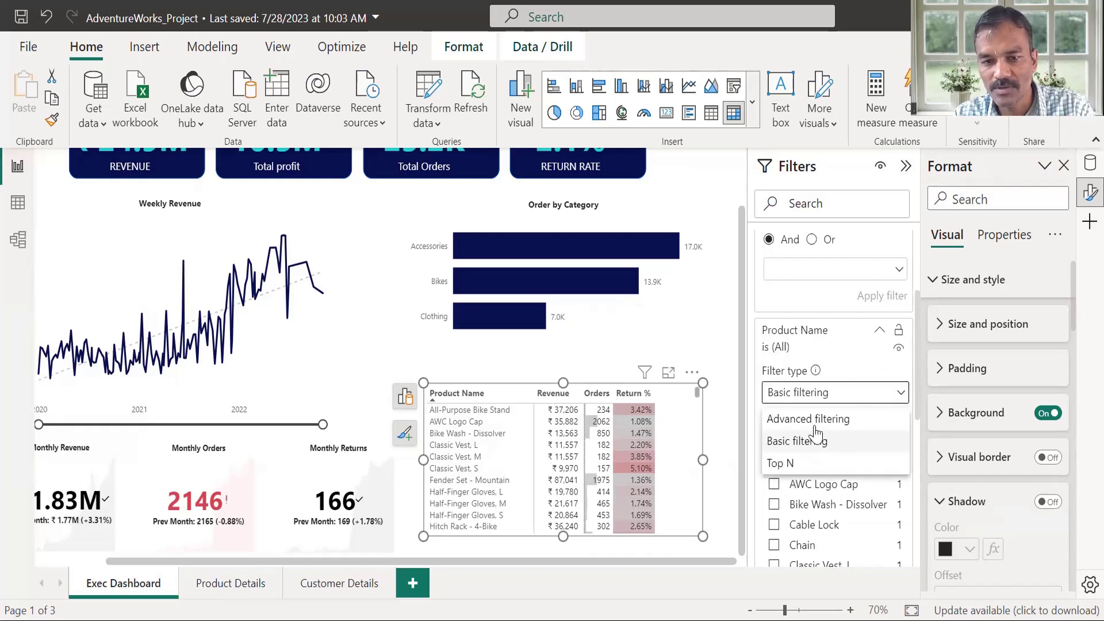
pyautogui.click(789, 466)
pyautogui.click(849, 443)
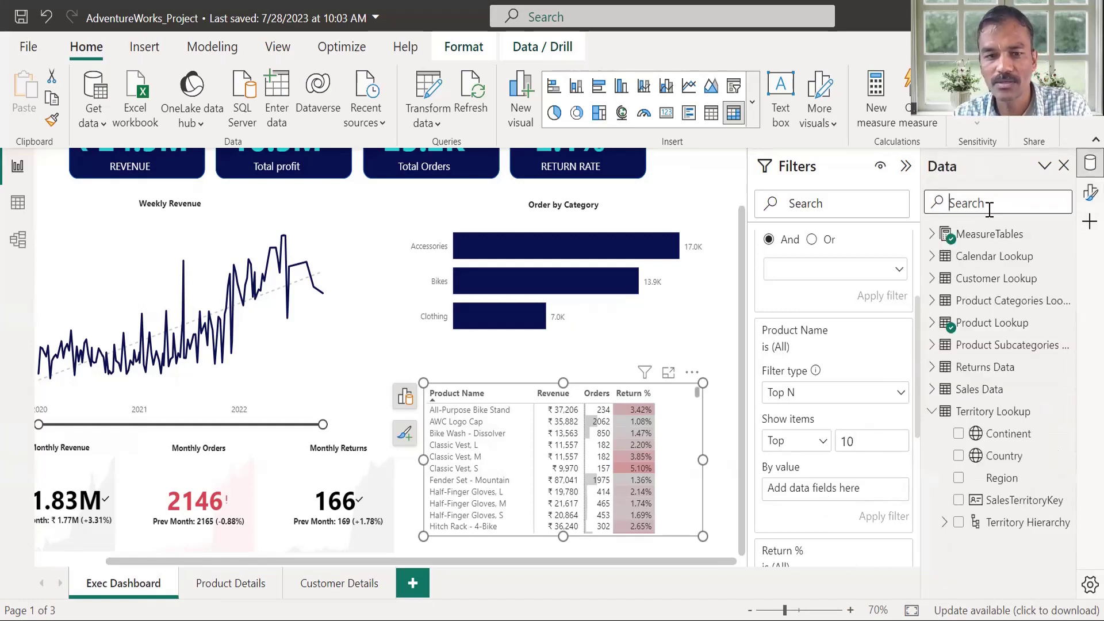
pyautogui.click(989, 208)
pyautogui.write('total ord')
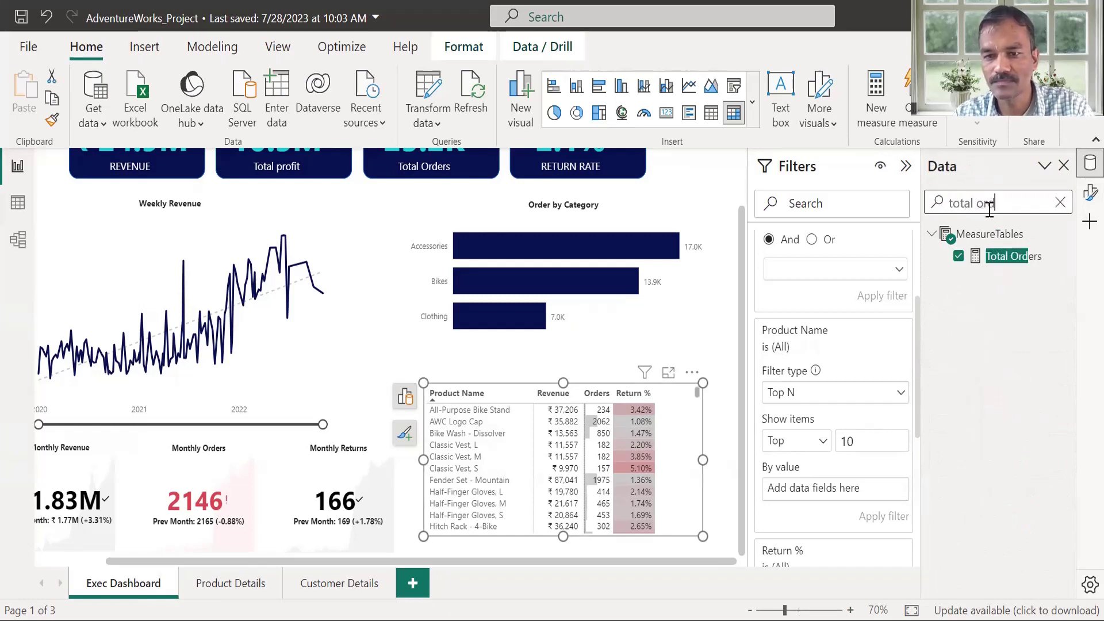
pyautogui.moveTo(997, 268); pyautogui.dragTo(838, 490)
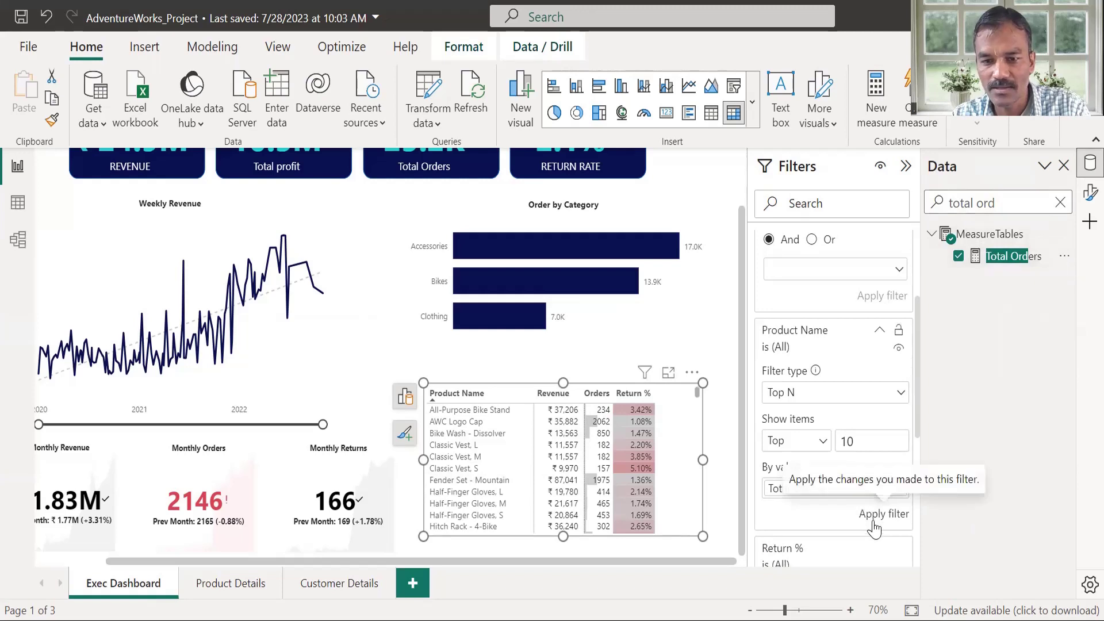
pyautogui.click(879, 515)
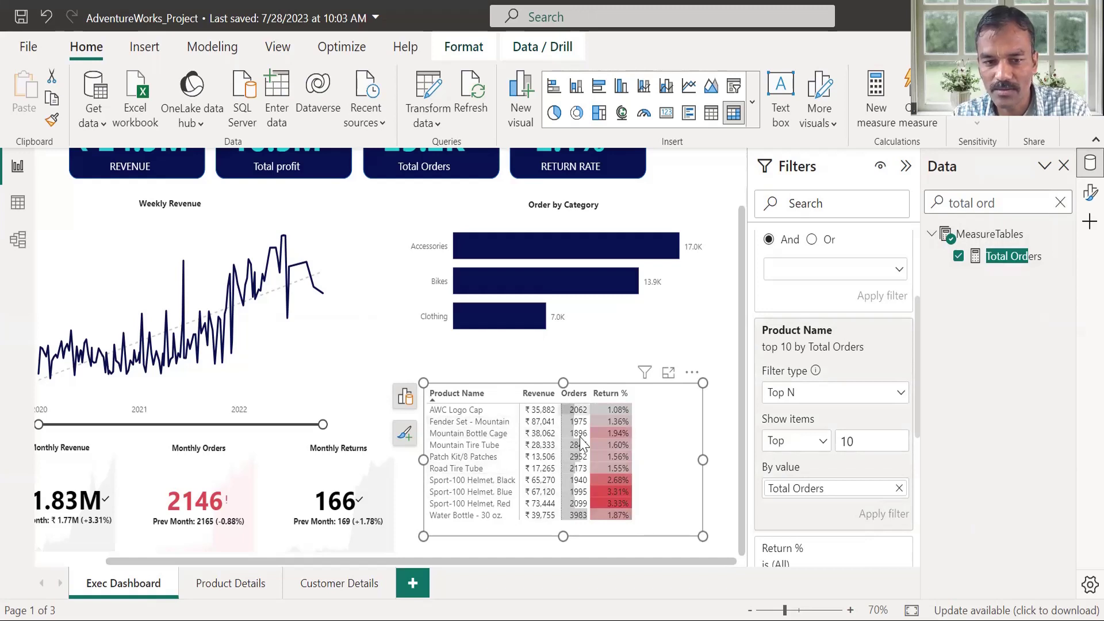
# Step: Sort the matrix by Orders in descending order
pyautogui.click(563, 397)
pyautogui.click(564, 397)
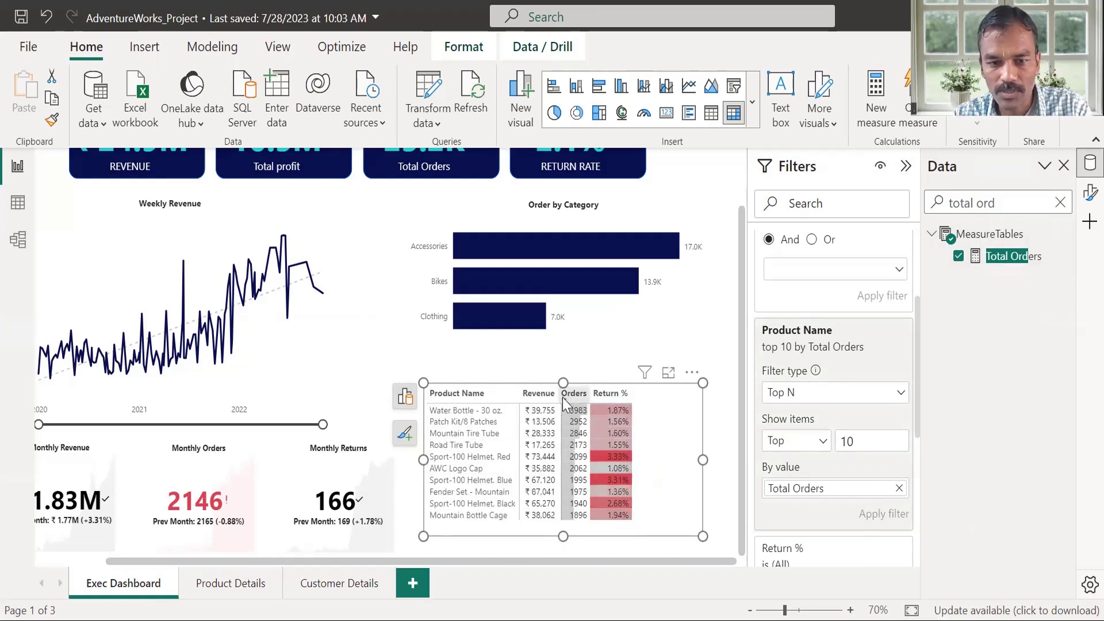
pyautogui.click(562, 396)
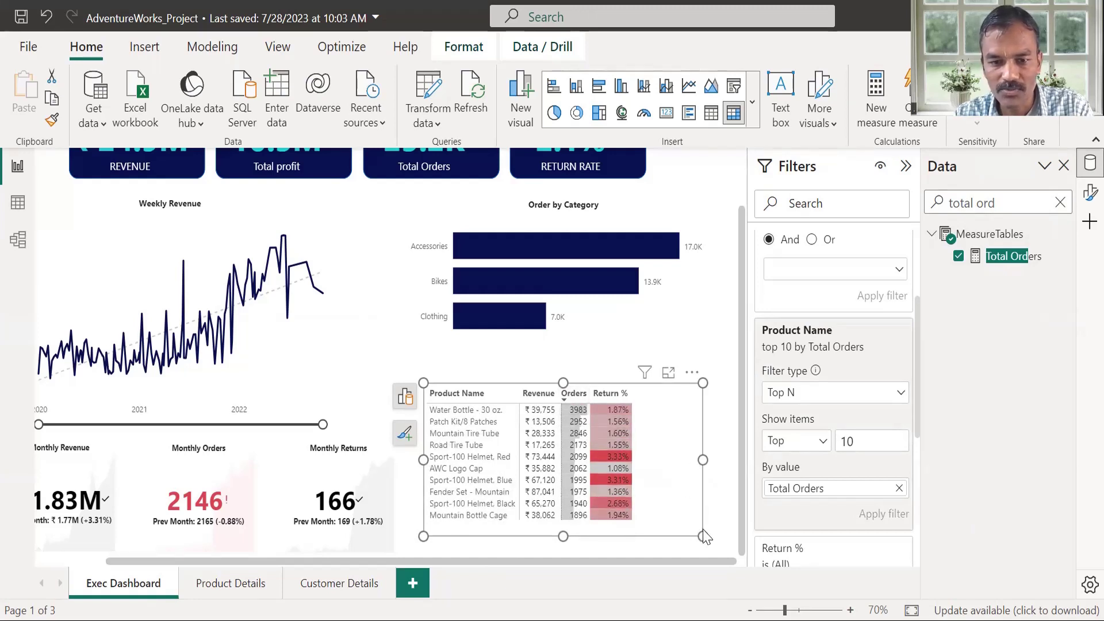
# Step: Widen the matrix's columns, giving the Orders data bars more room, and resize the visual to fit them
pyautogui.click(713, 460)
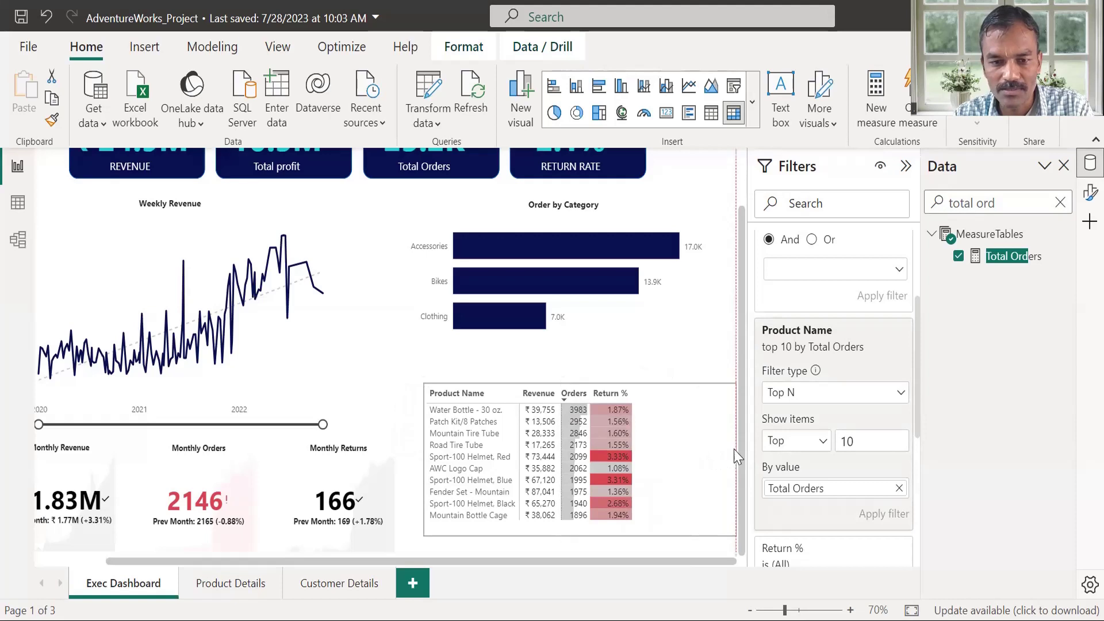
pyautogui.click(670, 458)
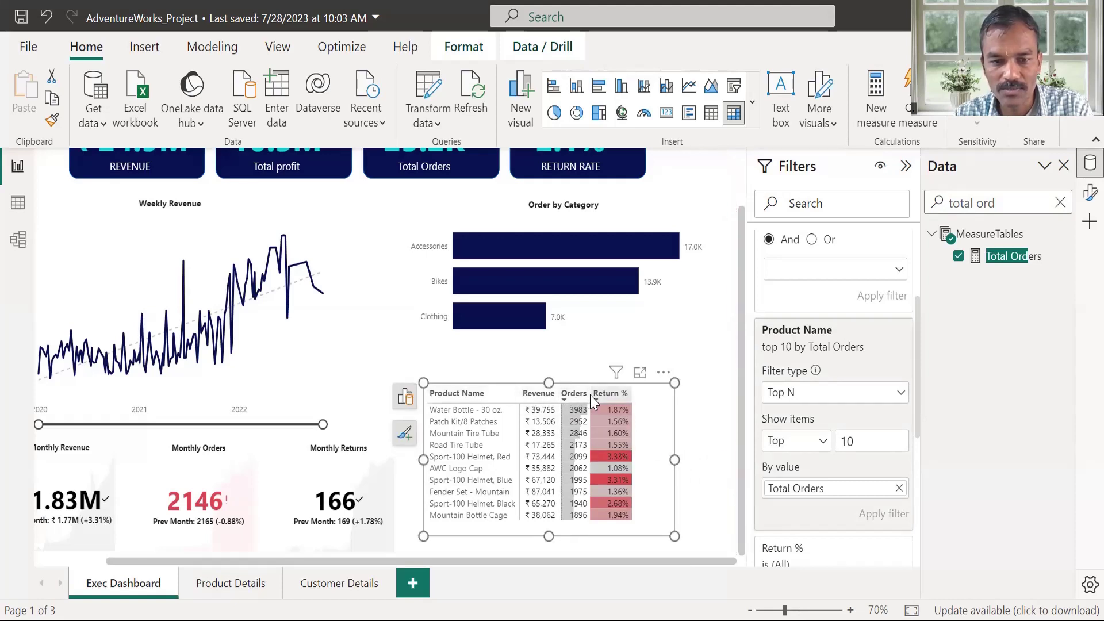
pyautogui.moveTo(593, 401); pyautogui.dragTo(667, 399)
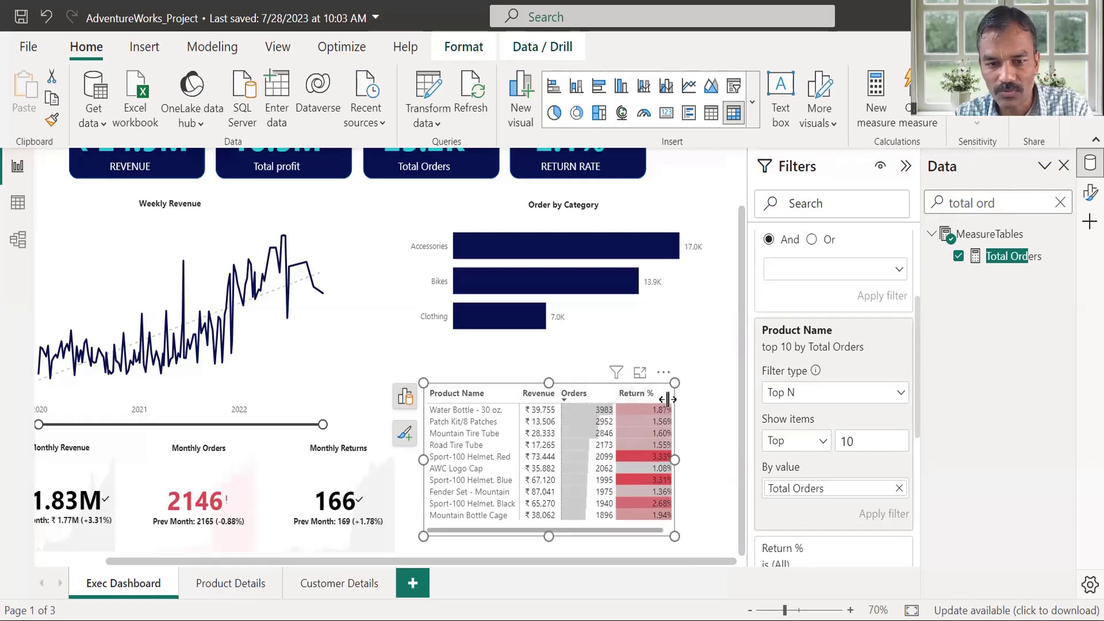
pyautogui.moveTo(675, 460); pyautogui.dragTo(710, 460)
pyautogui.moveTo(558, 394); pyautogui.dragTo(526, 394)
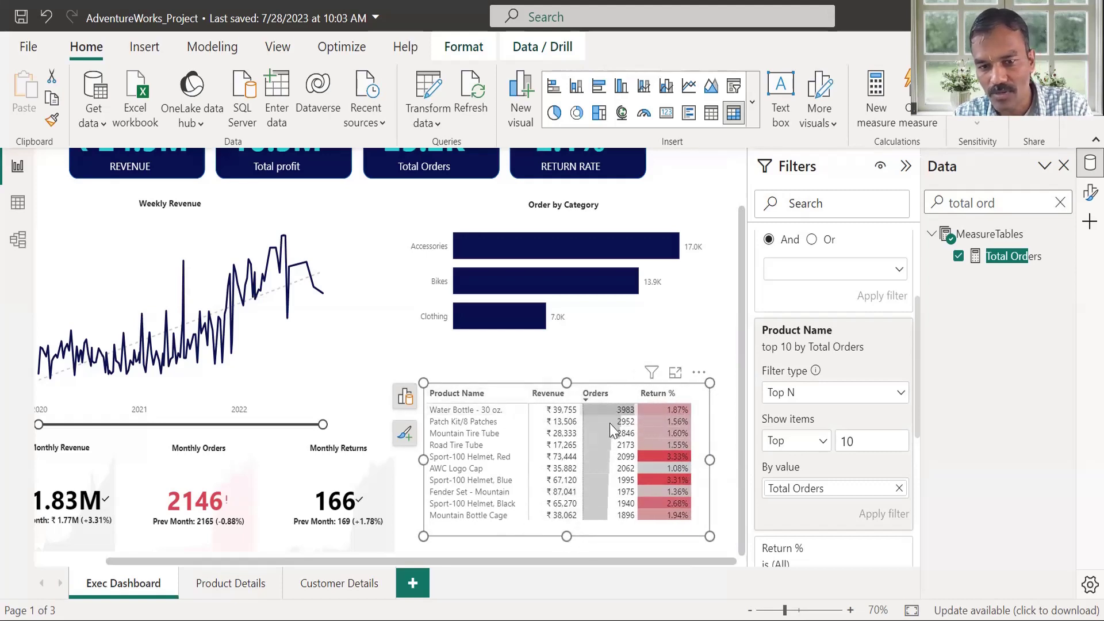
# Step: Rename the matrix's Product Name row field to "Top 10 Products"
pyautogui.click(454, 396)
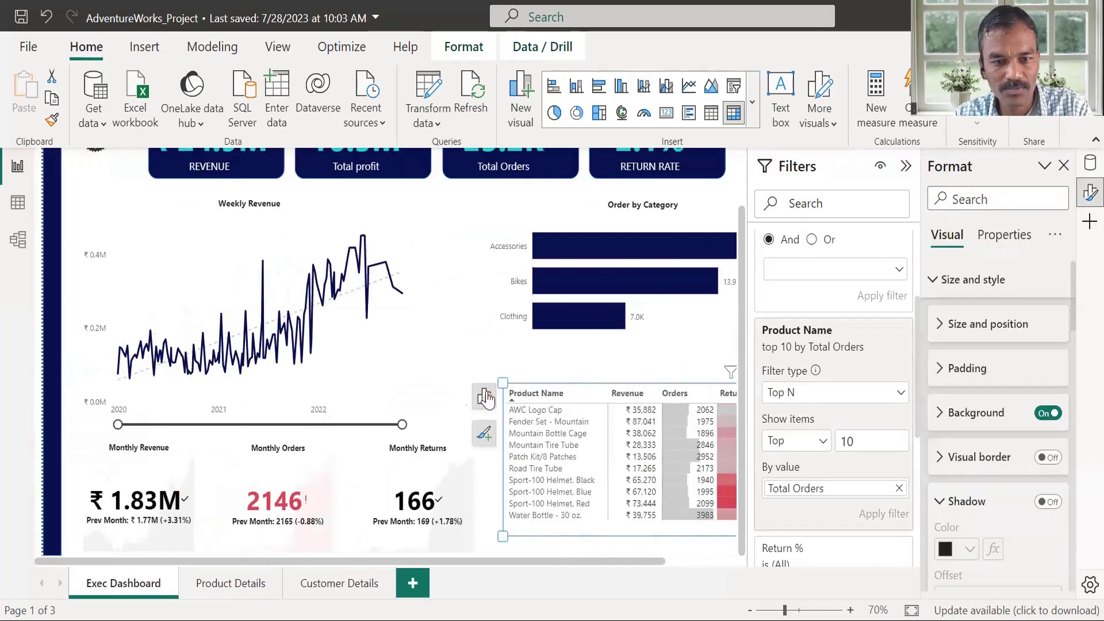
pyautogui.click(483, 396)
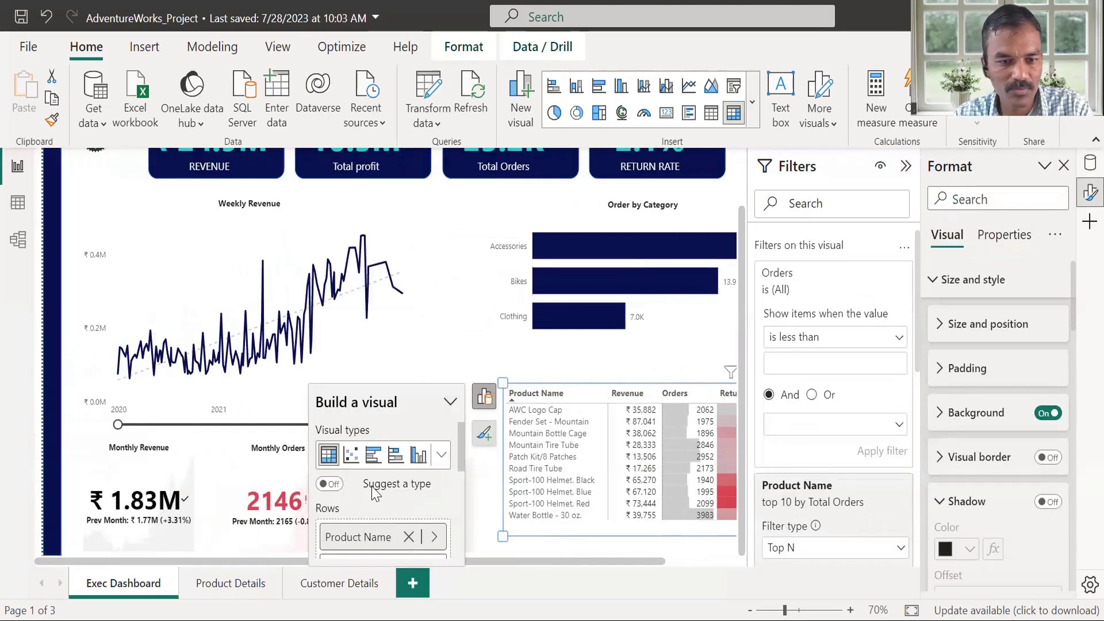
pyautogui.doubleClick(355, 537)
pyautogui.write('Top')
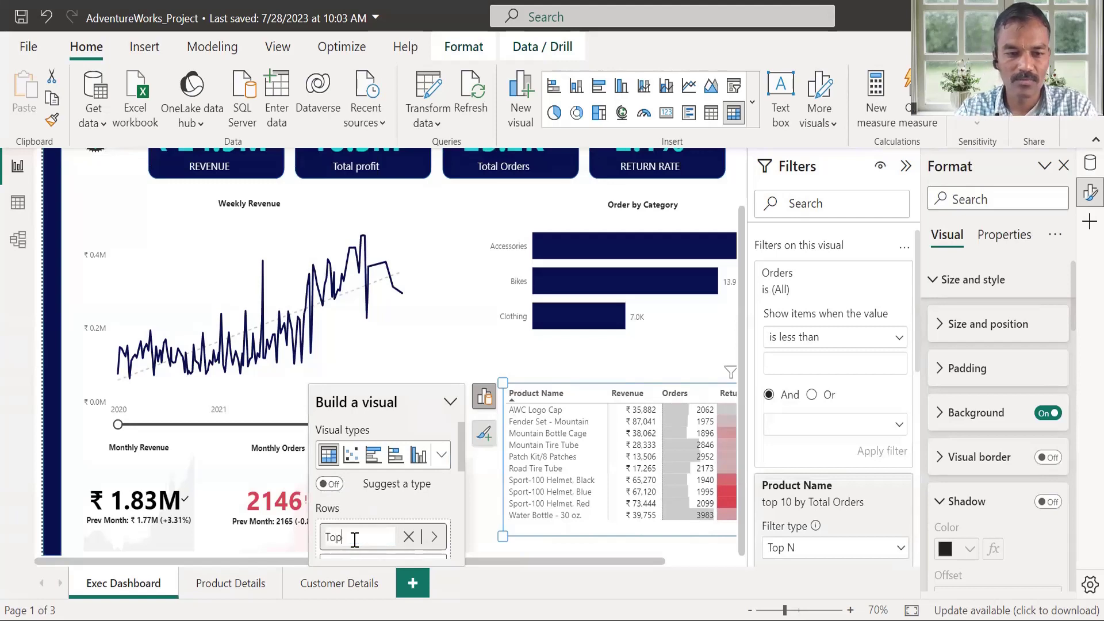
pyautogui.write(' 10 Products')
pyautogui.press('Return')
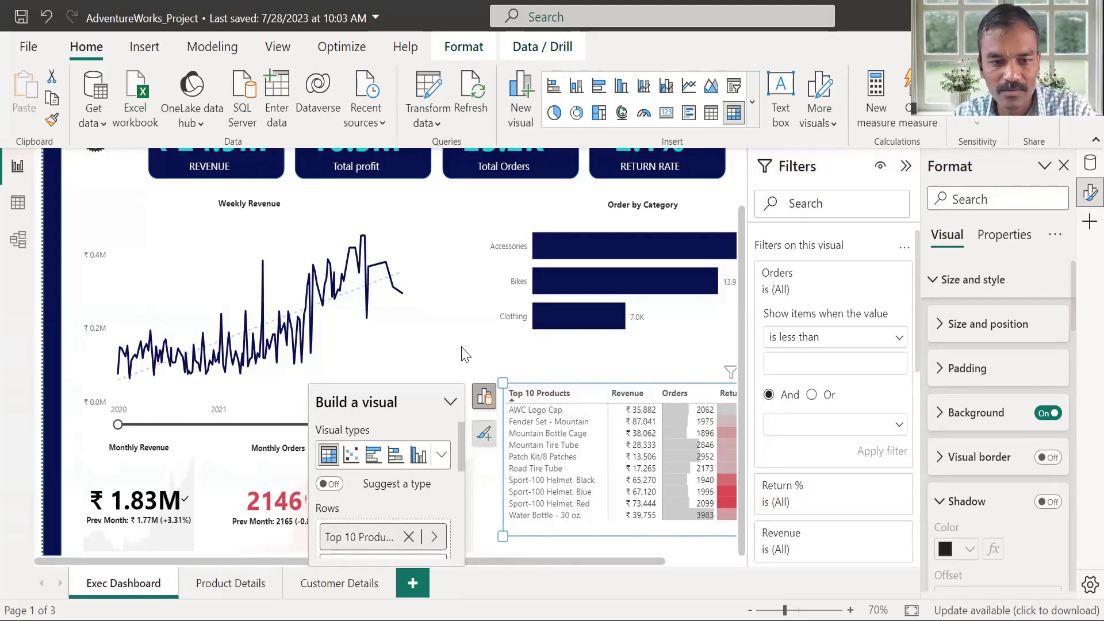
# Step: Deselect the matrix and sort its top 10 products by Orders from highest to lowest
pyautogui.click(565, 546)
pyautogui.hscroll(3, 670, 560)
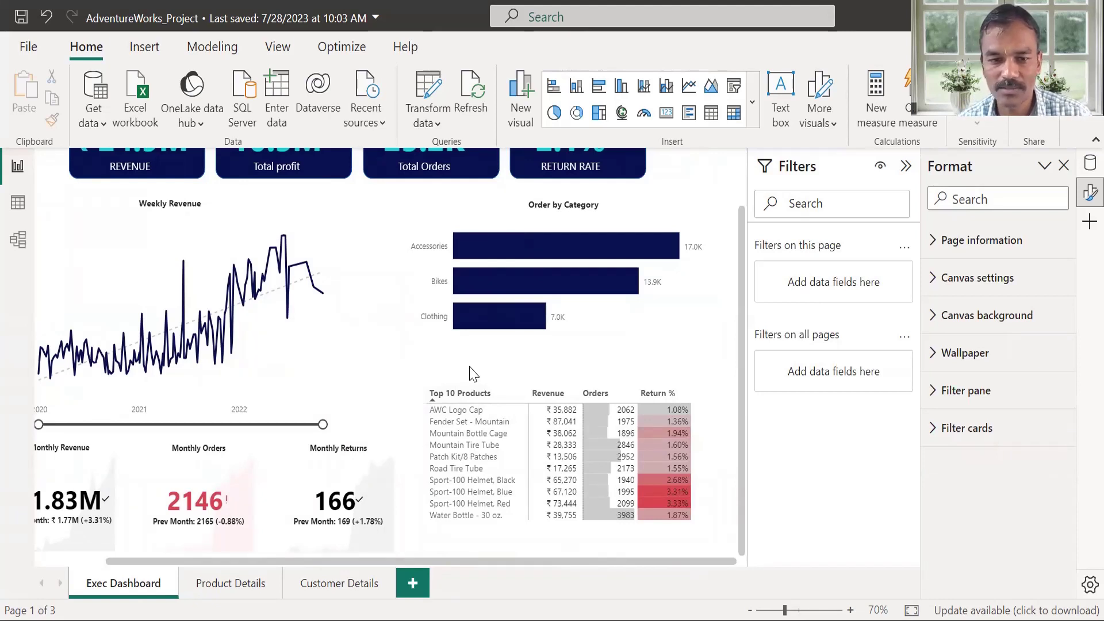
pyautogui.click(601, 398)
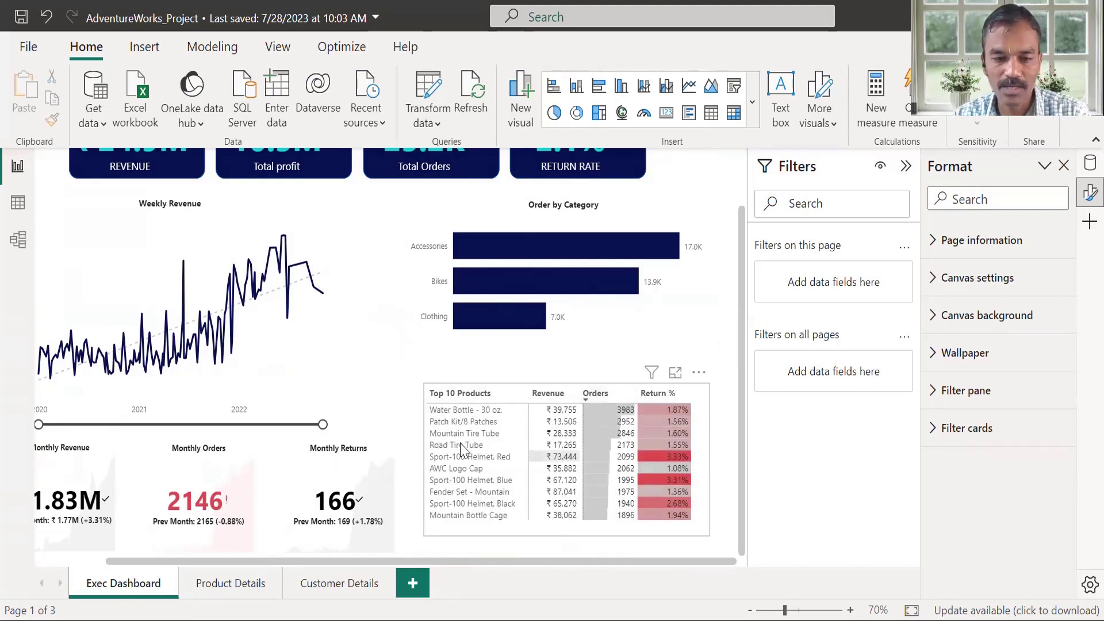